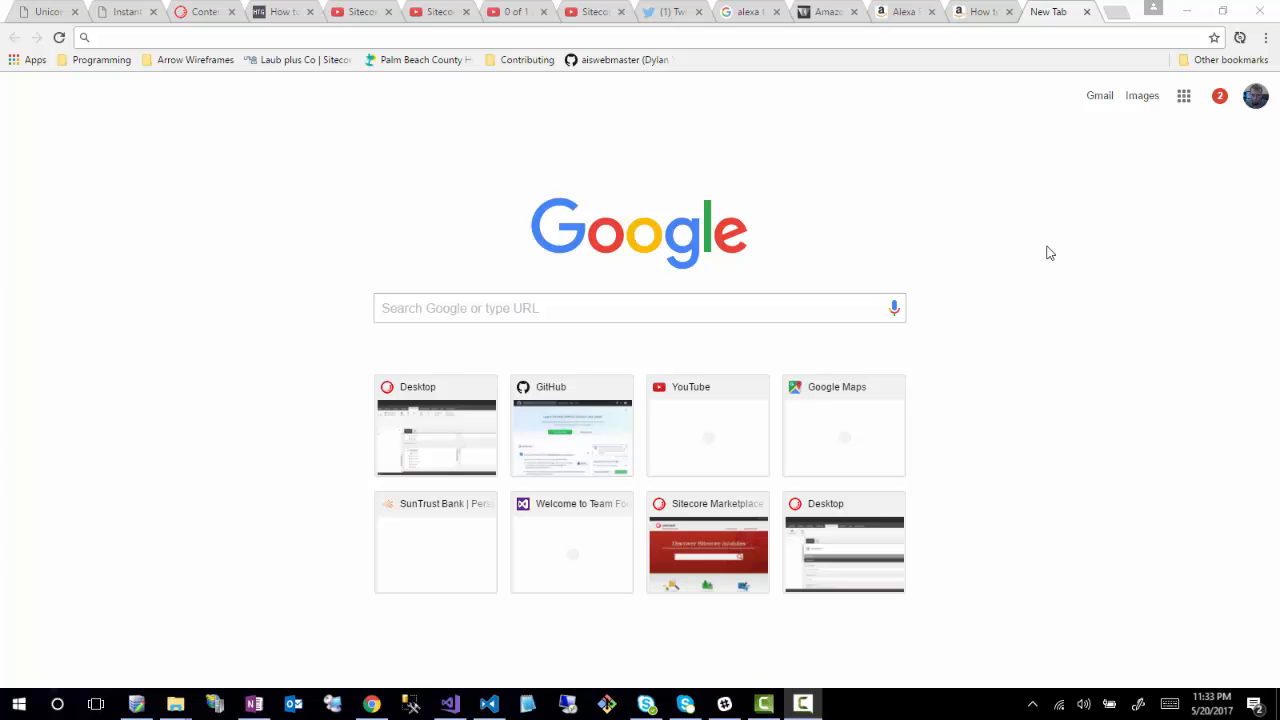
- Restore Sitecore Instance Manager and launch the Install Instance wizard for Sitecore CMS 8.2 Update-2
{"action": "left_click", "coordinate": [138, 706]}
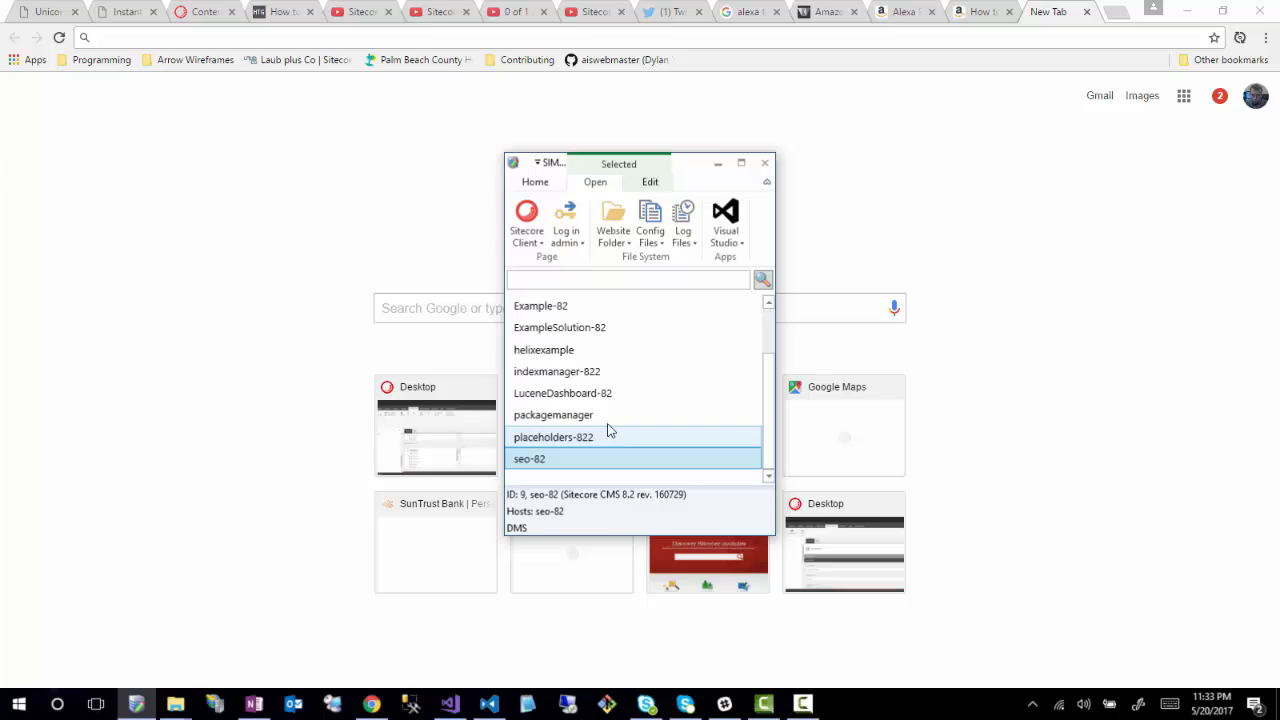
{"action": "left_click", "coordinate": [540, 183]}
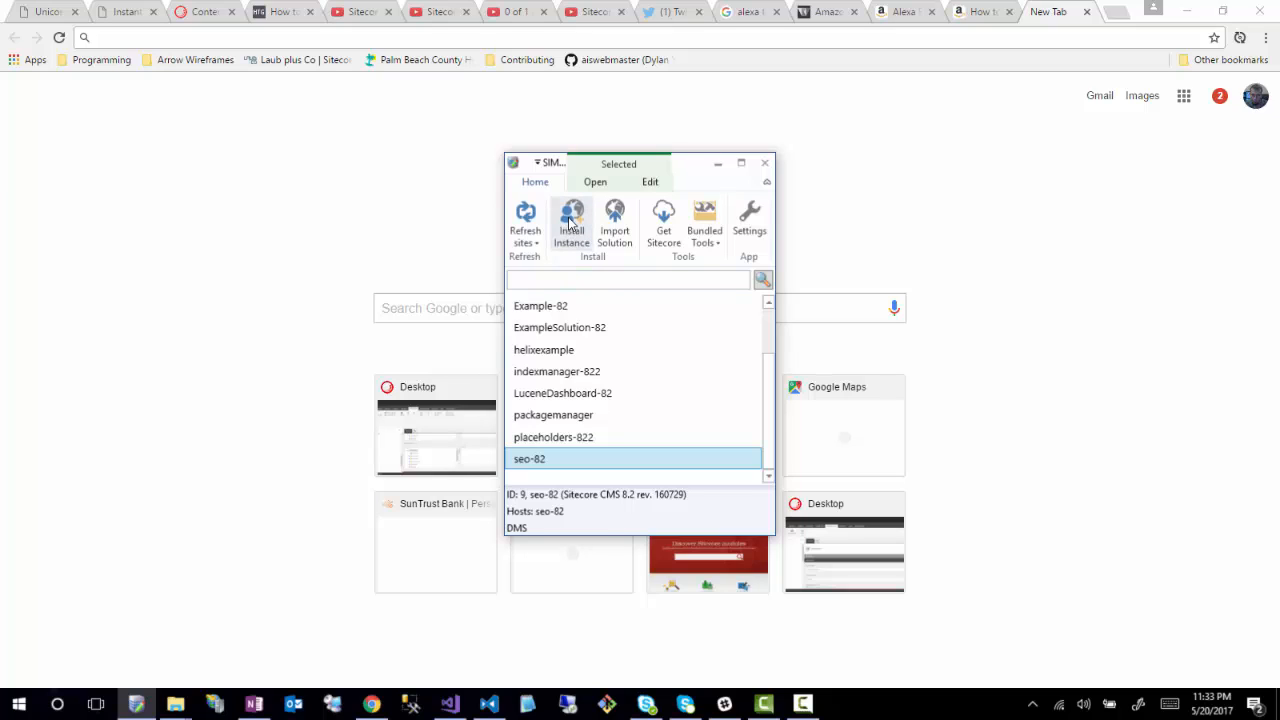
{"action": "left_click", "coordinate": [570, 222]}
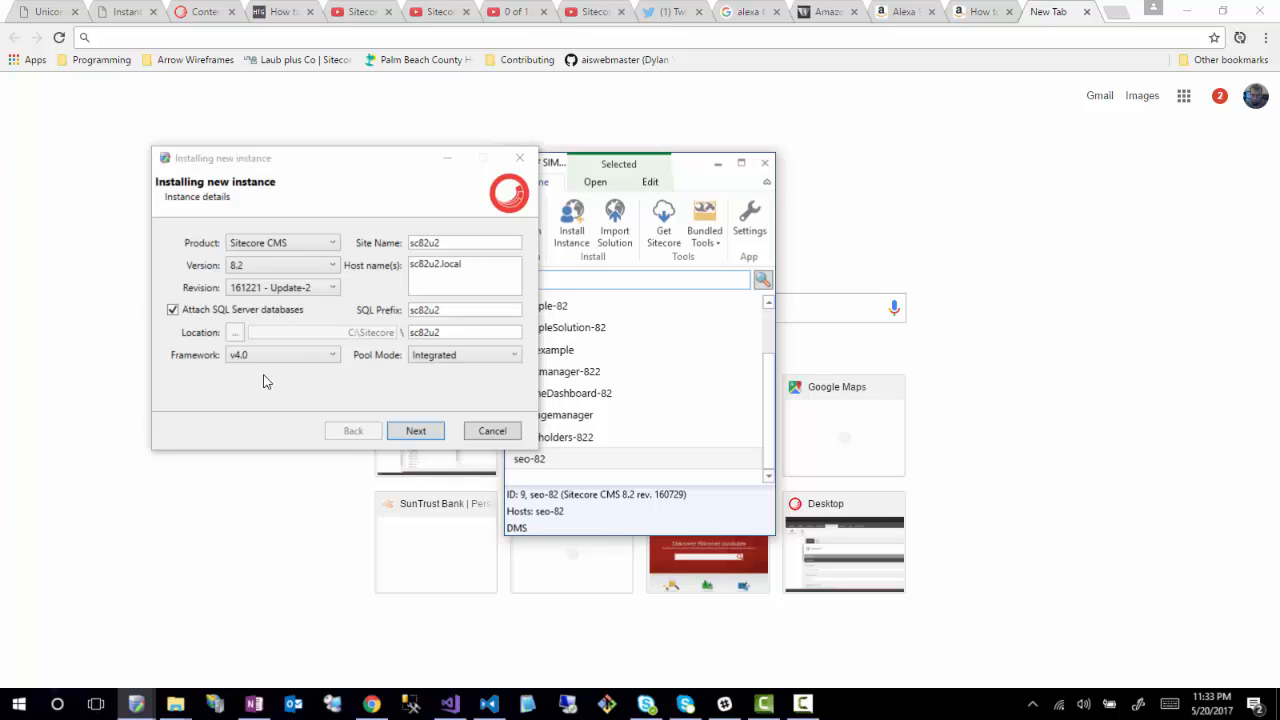
- Name the new instance wffm and keep the default install options
{"action": "left_click", "coordinate": [448, 244]}
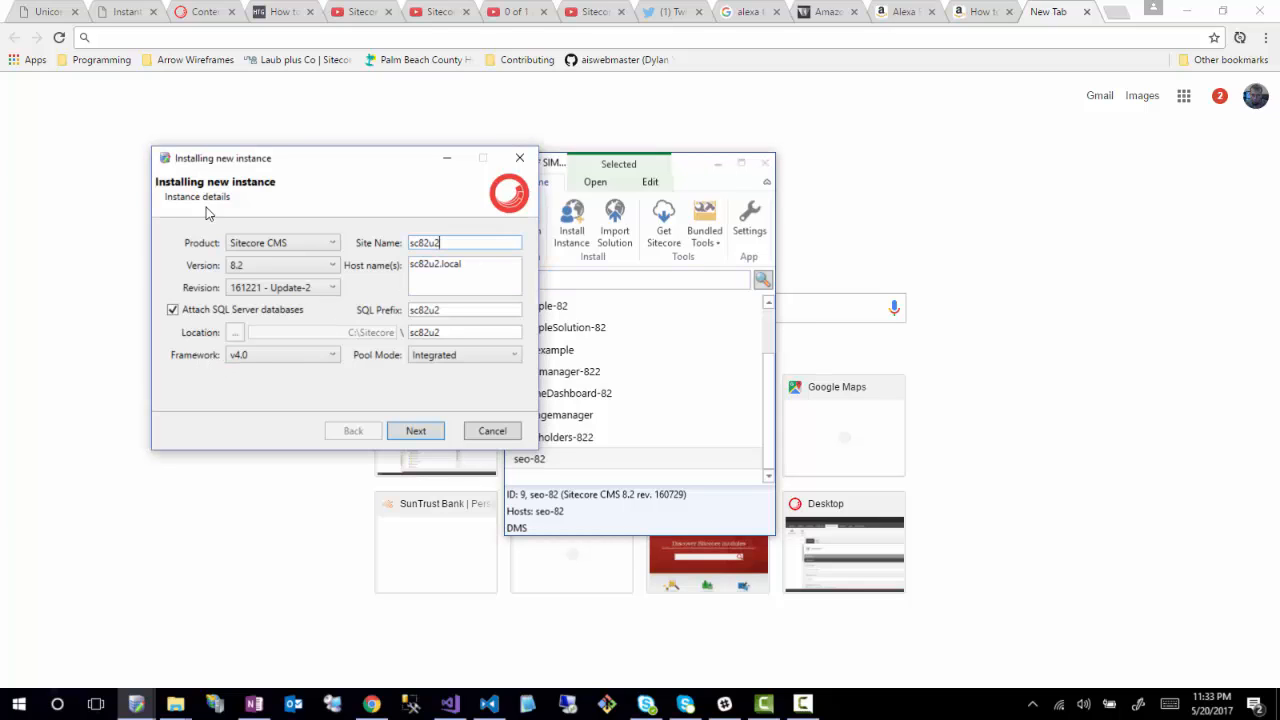
{"action": "key", "text": "ctrl+a"}
{"action": "type", "text": "wffm"}
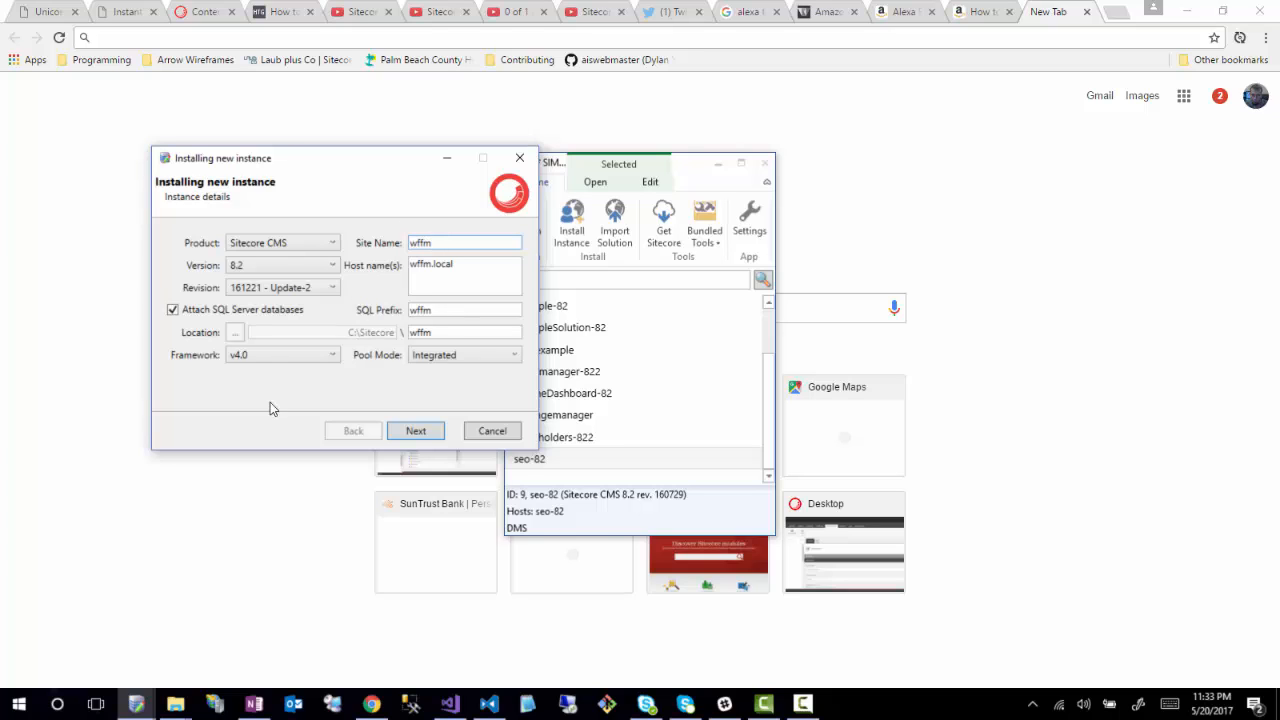
{"action": "left_click", "coordinate": [414, 432]}
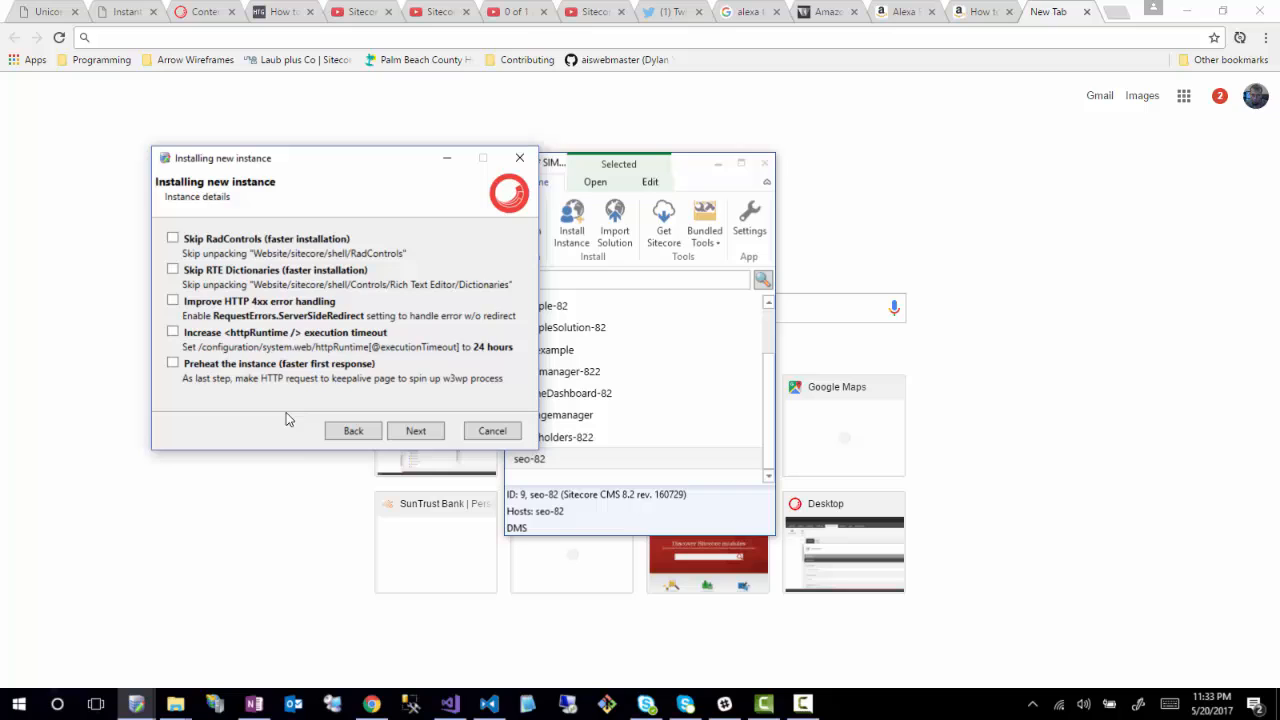
{"action": "left_click", "coordinate": [428, 432]}
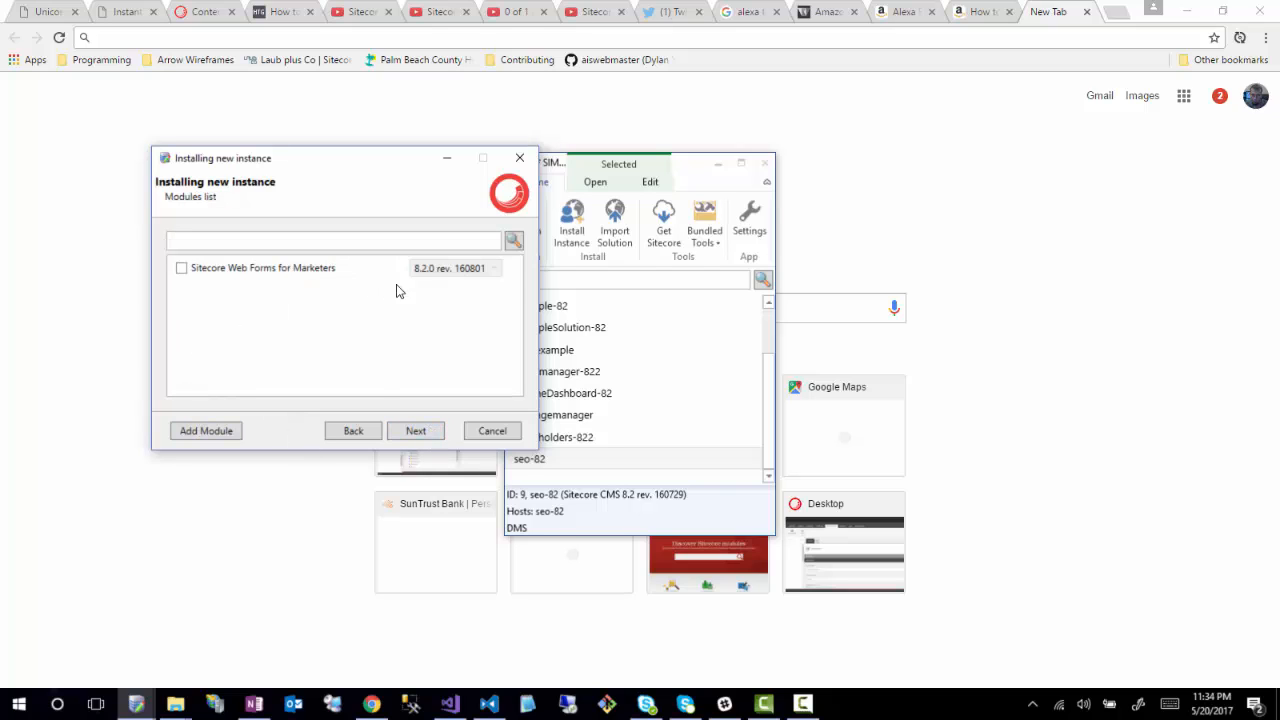
- Include the Web Forms for Marketers module and the Sitecore CleanSlate.zip package
{"action": "left_click", "coordinate": [181, 269]}
{"action": "left_click", "coordinate": [414, 431]}
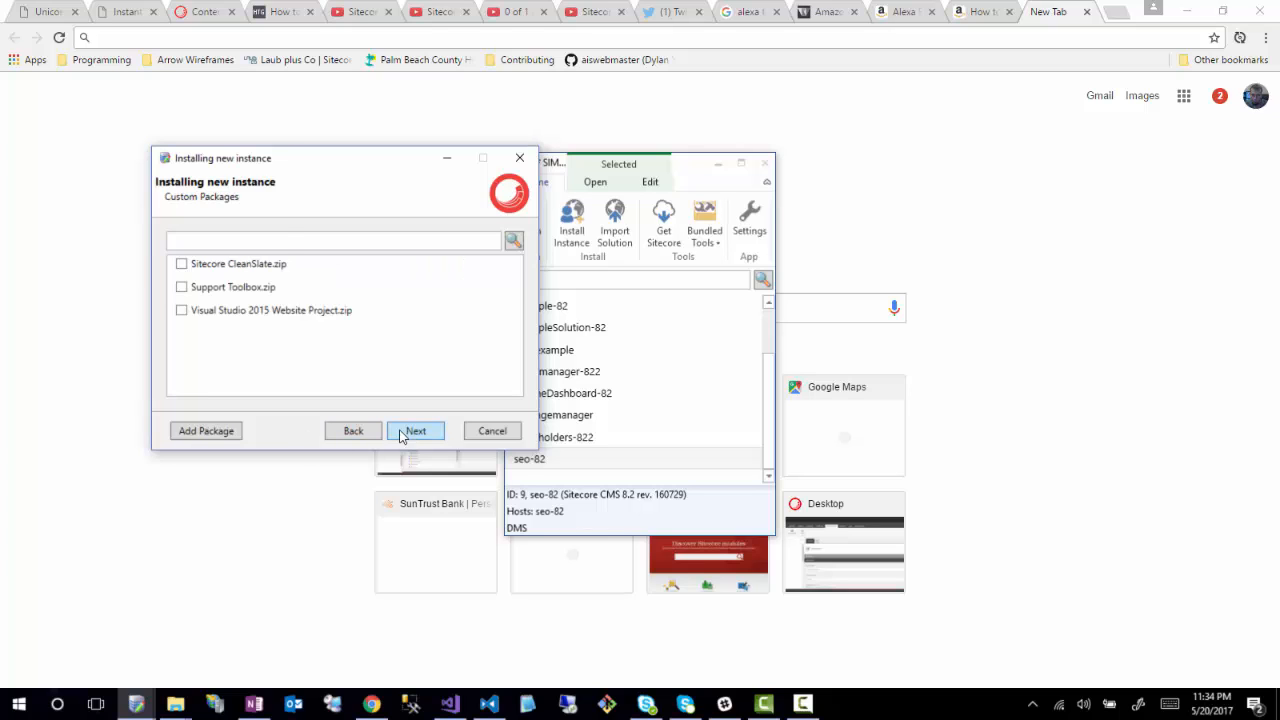
{"action": "left_click", "coordinate": [181, 264]}
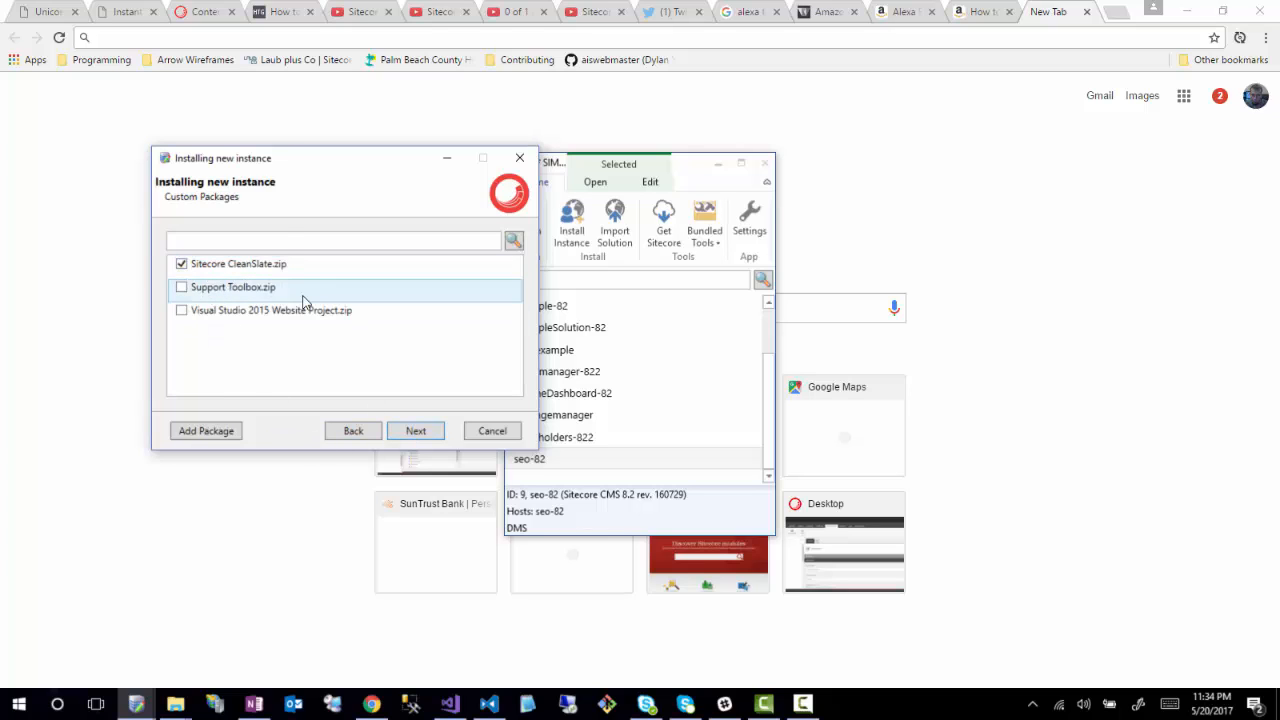
{"action": "left_click", "coordinate": [414, 431]}
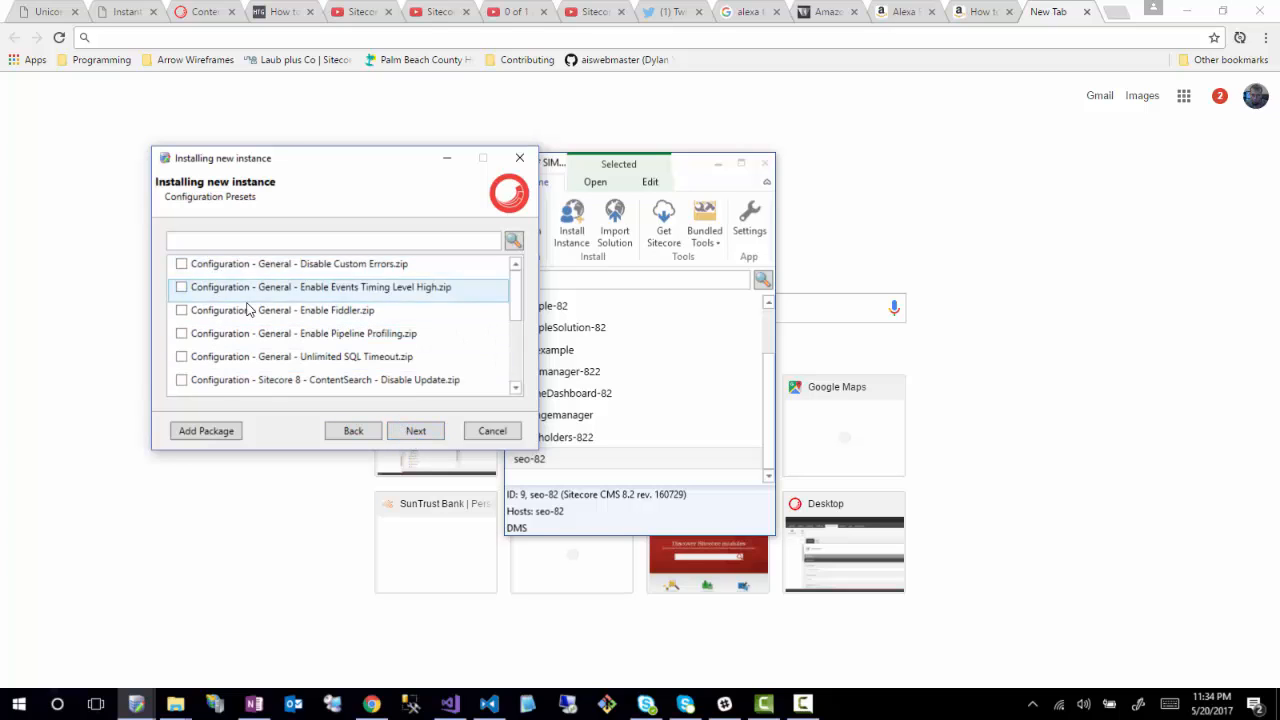
{"action": "scroll", "coordinate": [253, 314], "scroll_direction": "down", "scroll_amount": 5}
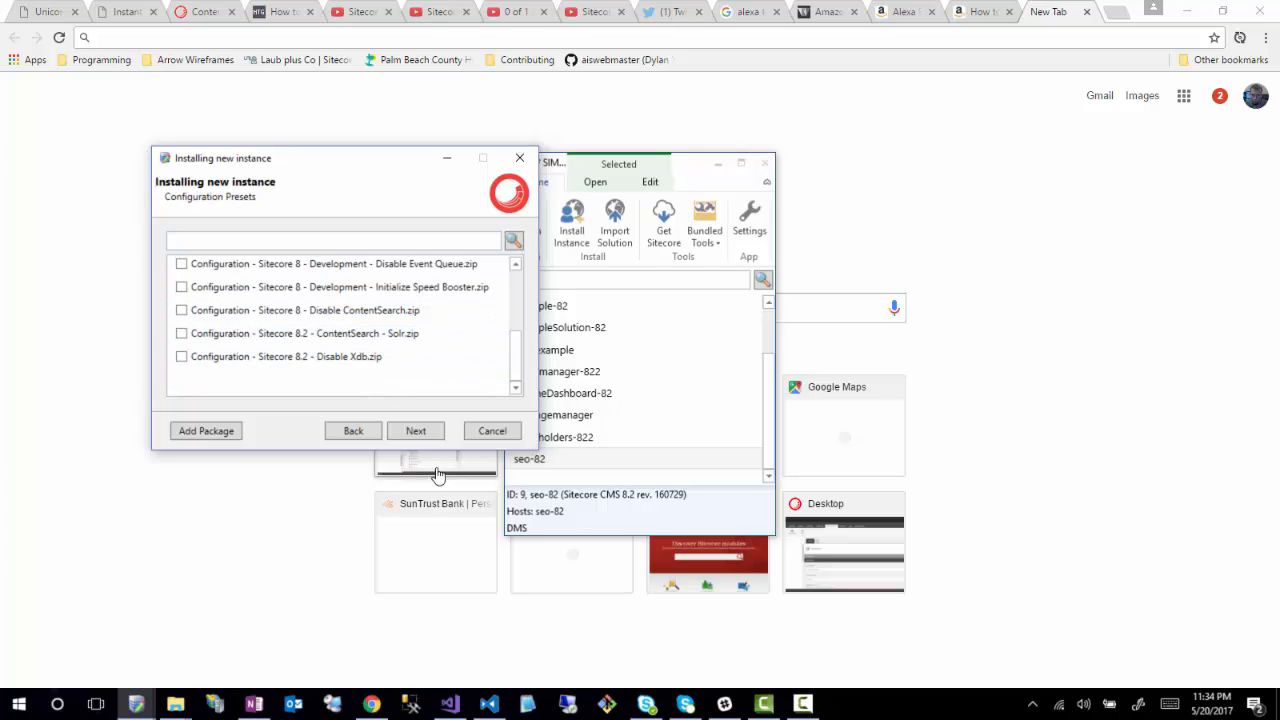
- Start the installation and have the wffm site open in the browser afterwards
{"action": "left_click", "coordinate": [416, 432]}
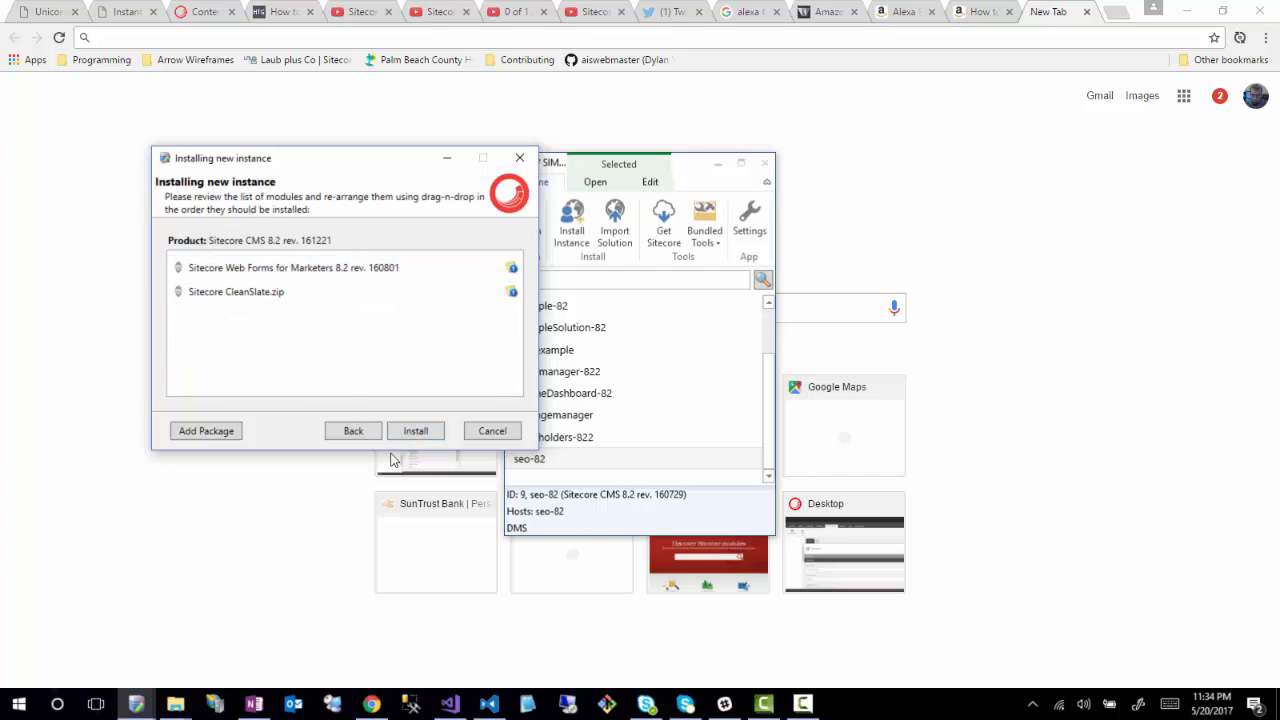
{"action": "left_click", "coordinate": [416, 432]}
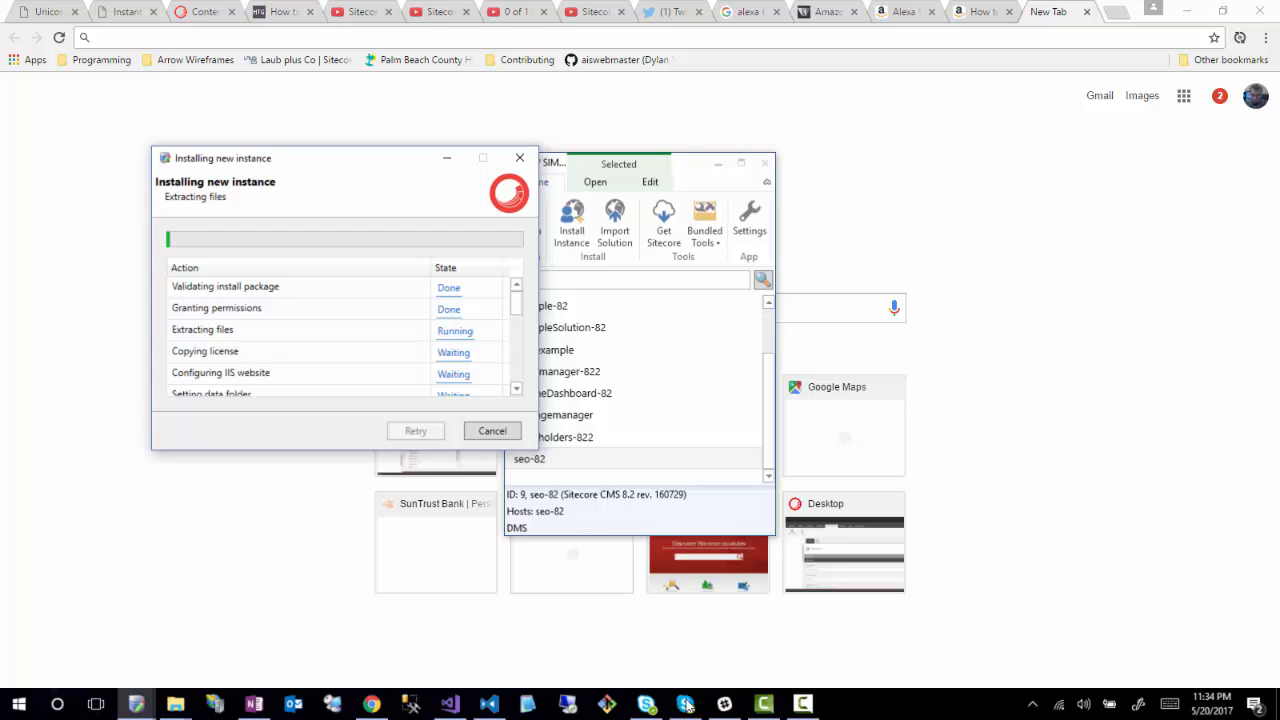
{"action": "left_click", "coordinate": [803, 703]}
{"action": "left_click", "coordinate": [1025, 550]}
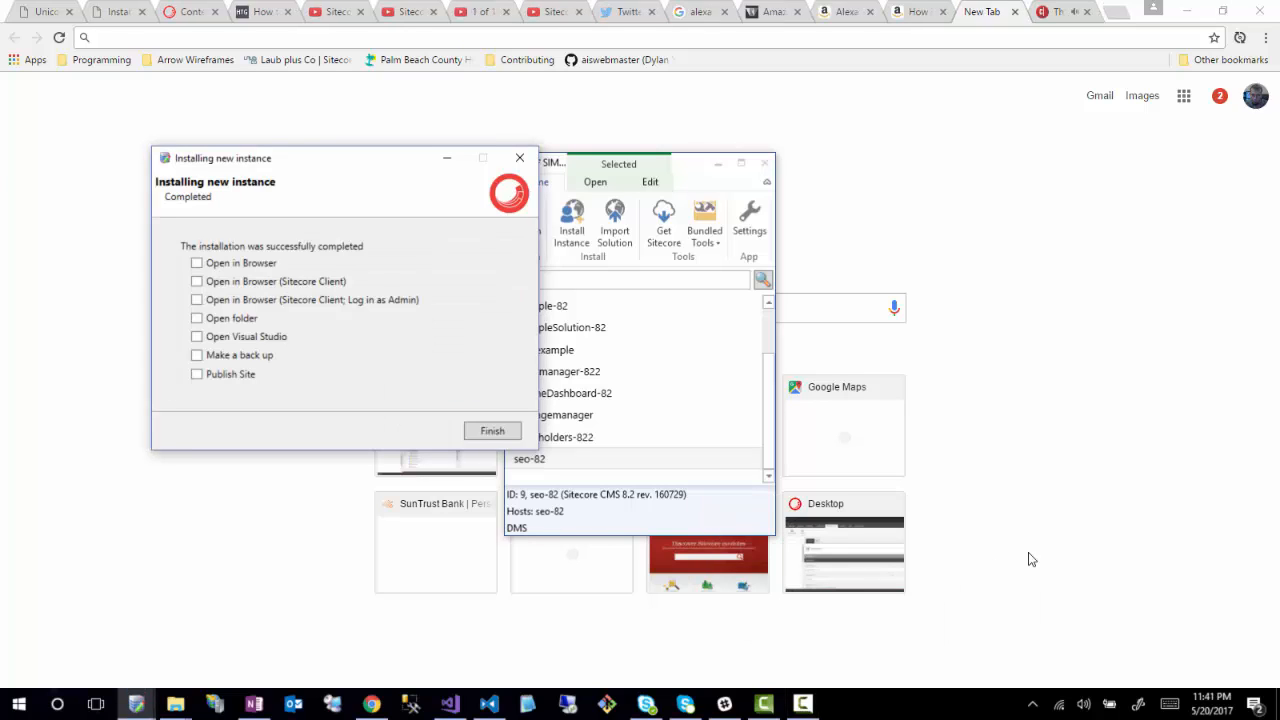
{"action": "left_click", "coordinate": [197, 263]}
- Finish the installation and load the wffm.local/sitecore login page
{"action": "left_click", "coordinate": [494, 433]}
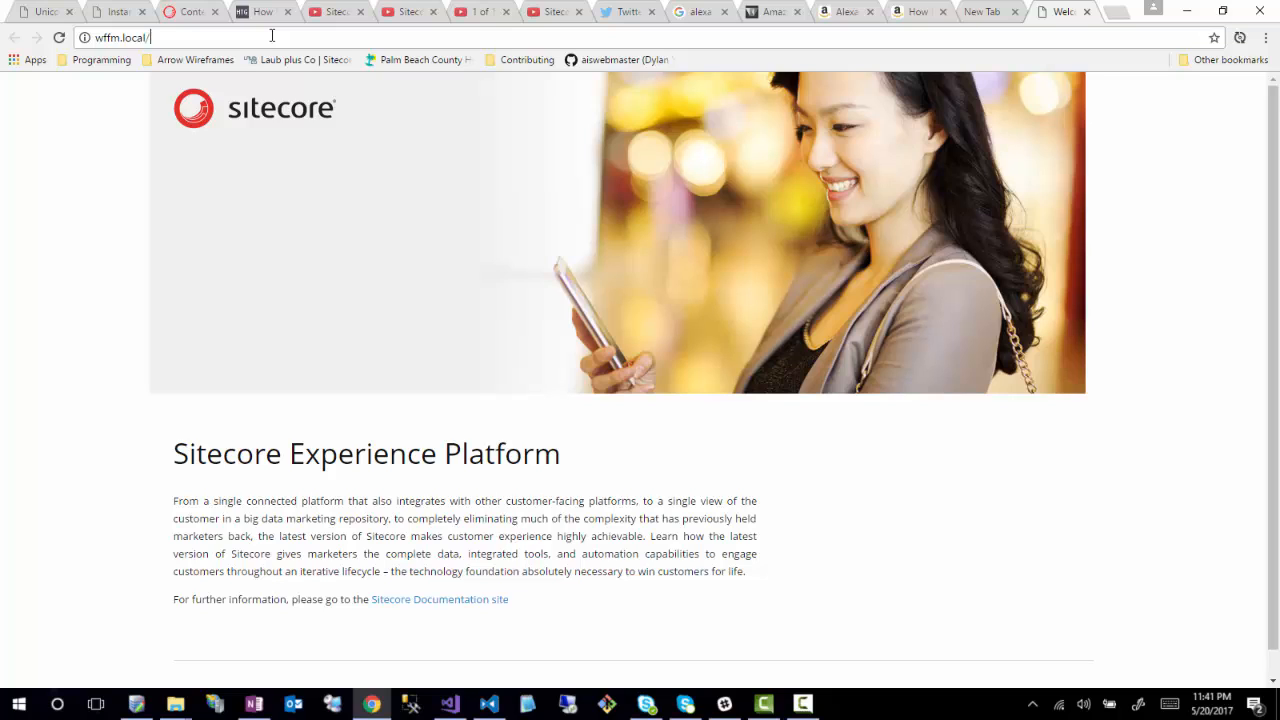
{"action": "type", "text": "sitecore"}
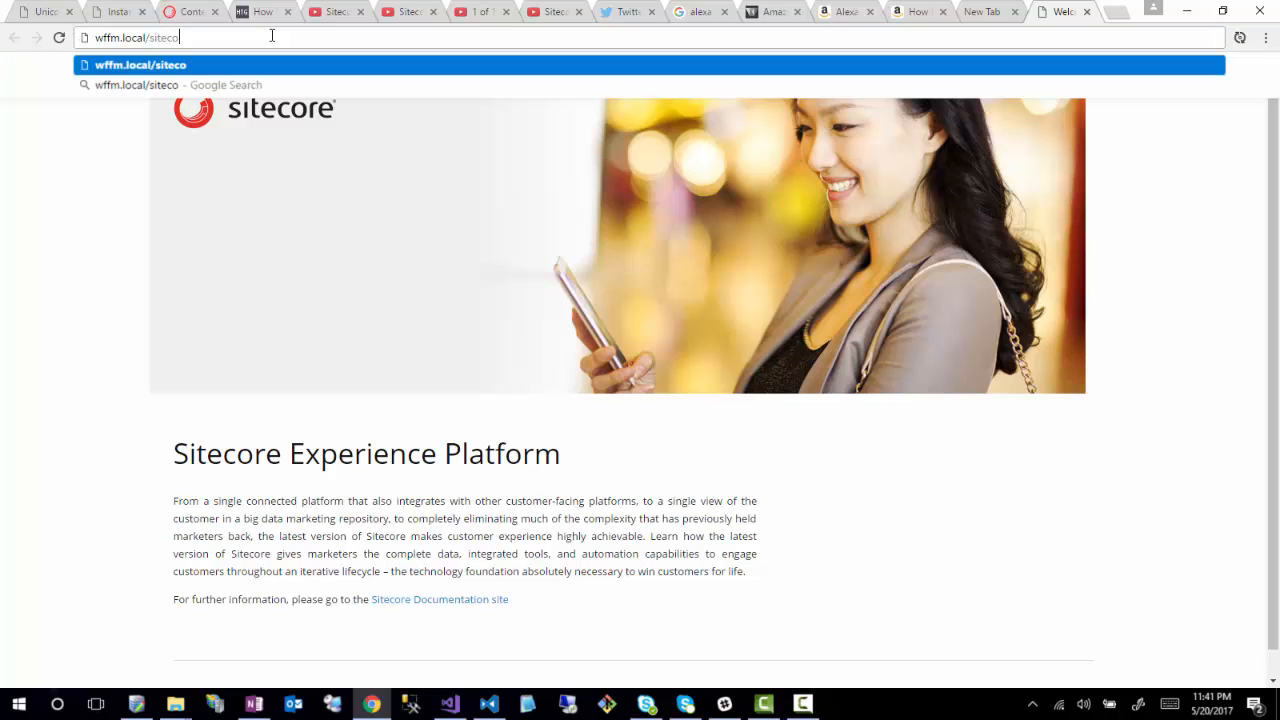
{"action": "key", "text": "Return"}
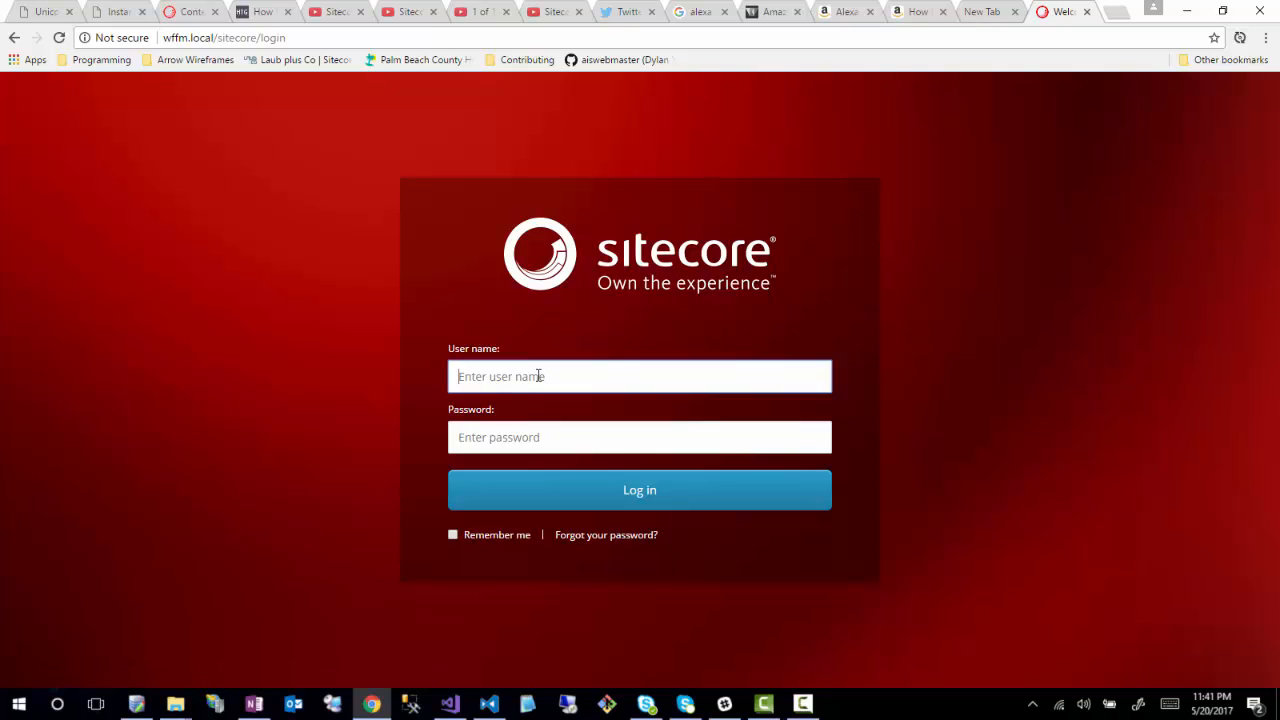
- Log in with the admin user name and its password
{"action": "type", "text": "admin"}
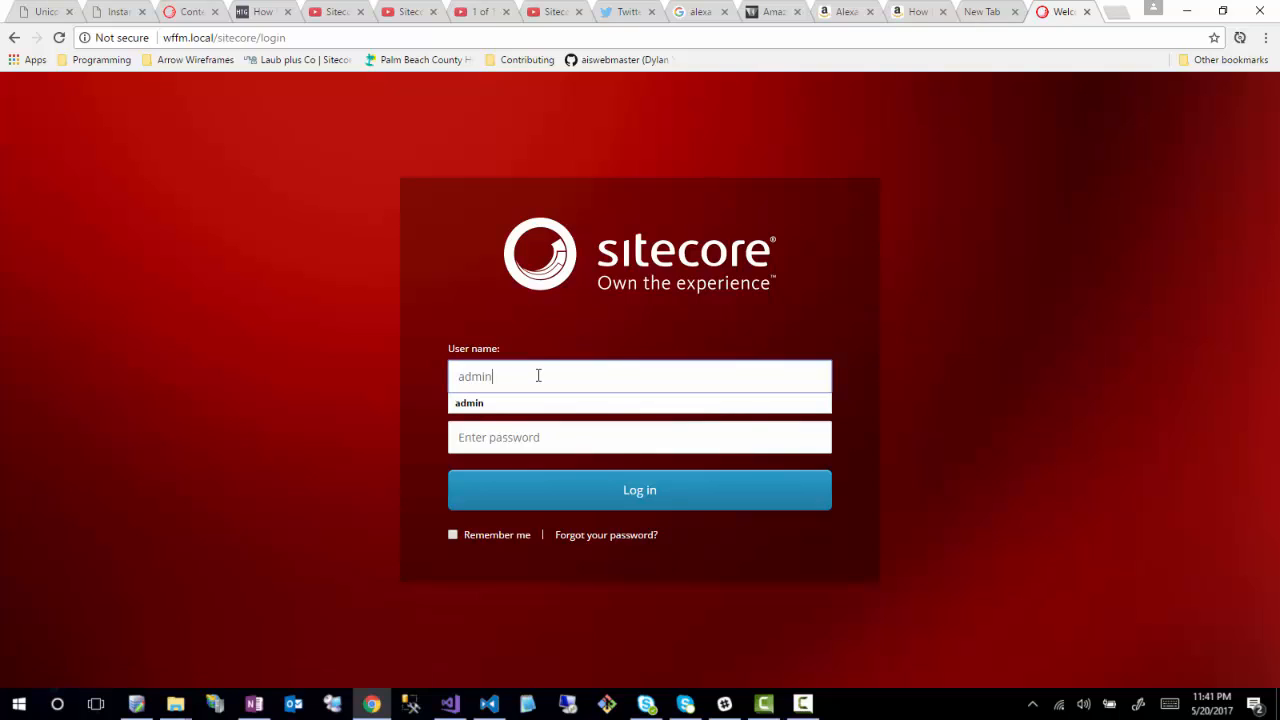
{"action": "key", "text": "Tab"}
{"action": "type", "text": "b"}
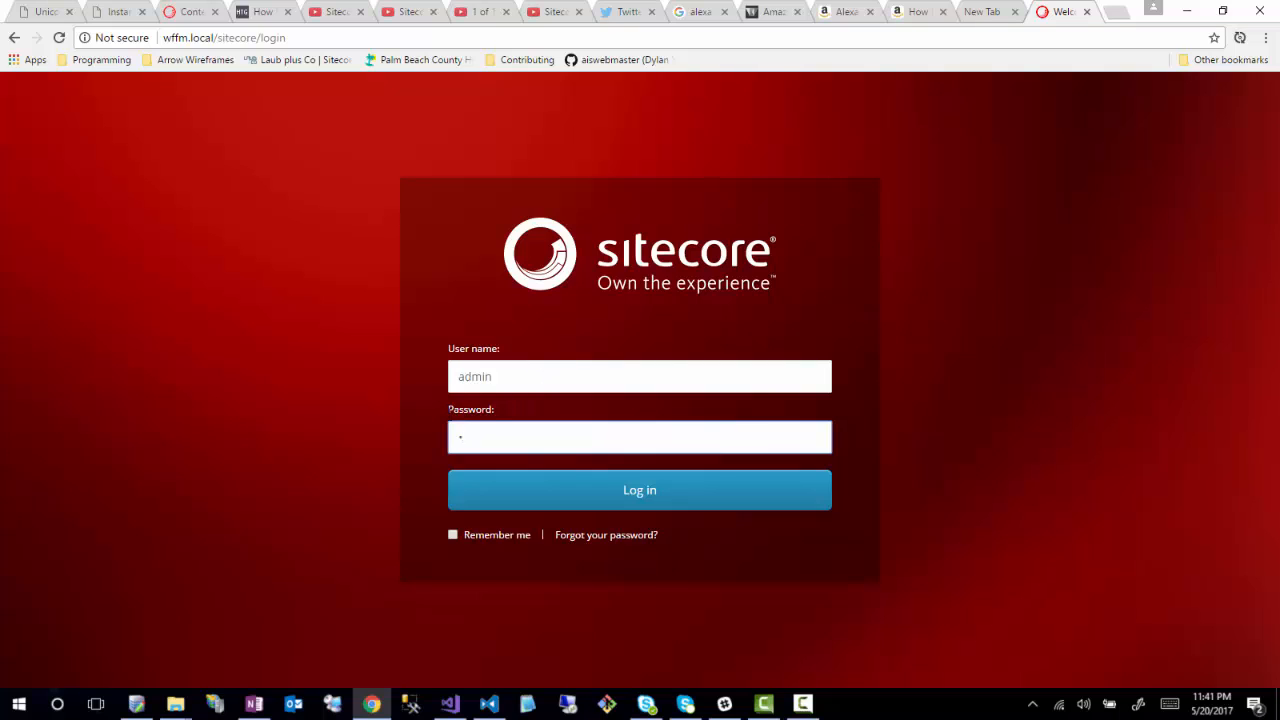
{"action": "left_click", "coordinate": [578, 496]}
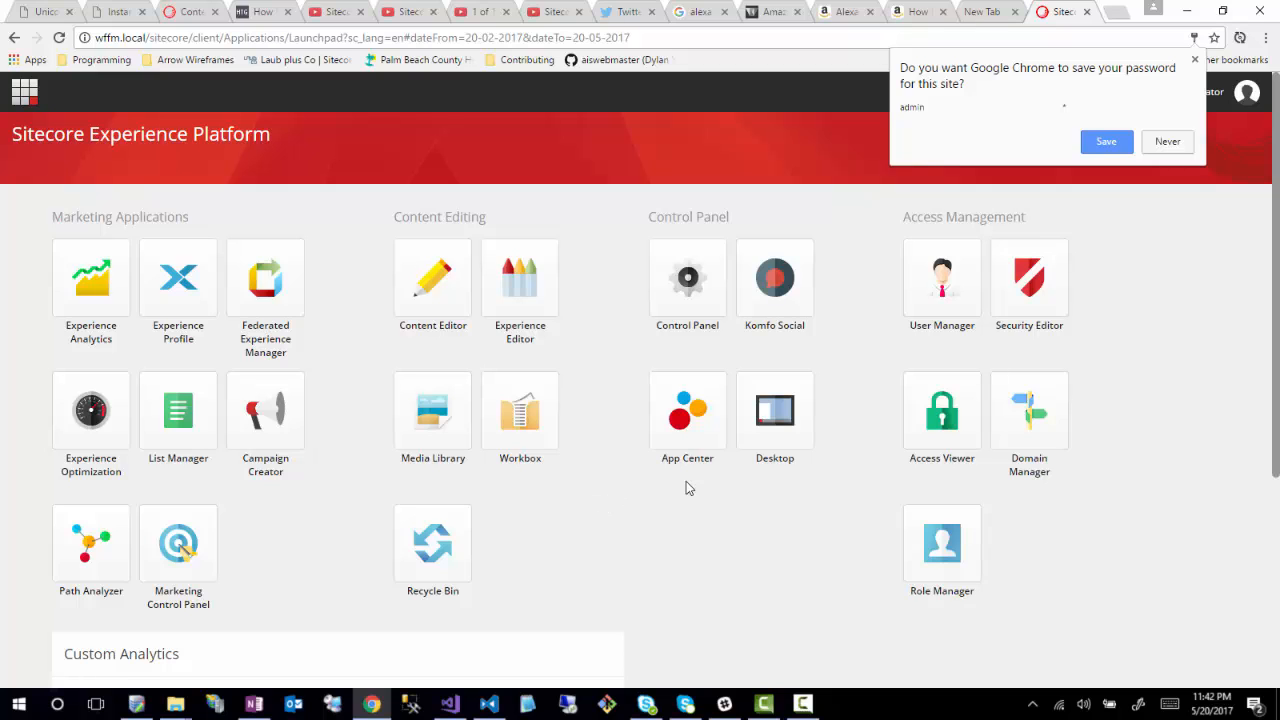
- Save the site password, open the Content Editor and expand System > Modules in a wider tree
{"action": "left_click", "coordinate": [1104, 141]}
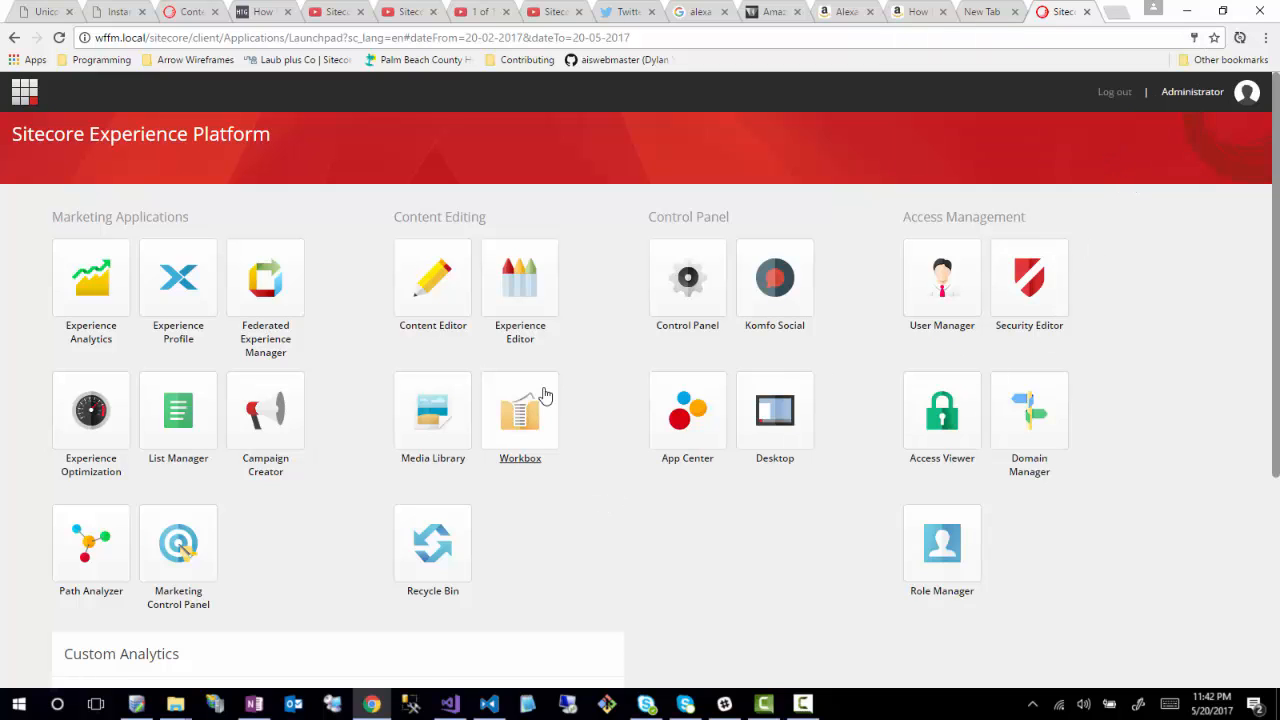
{"action": "left_click", "coordinate": [442, 284]}
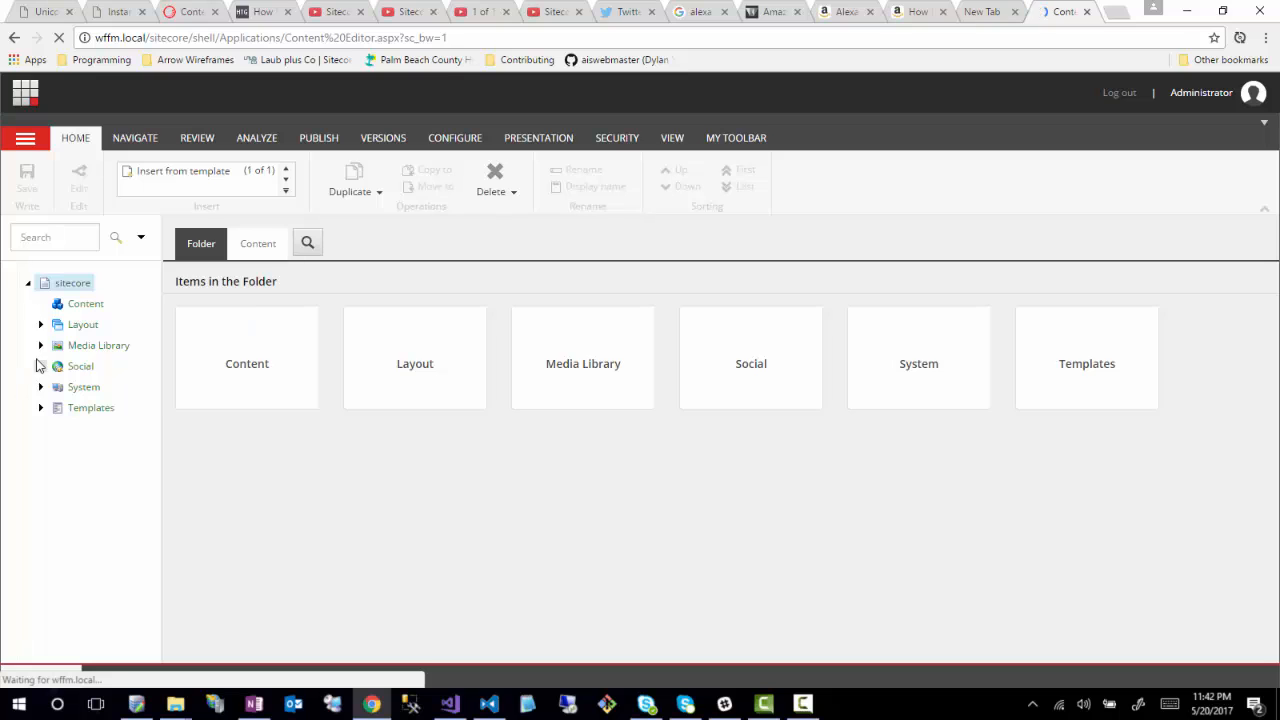
{"action": "left_click", "coordinate": [40, 387]}
{"action": "scroll", "coordinate": [83, 530], "scroll_direction": "down", "scroll_amount": 1}
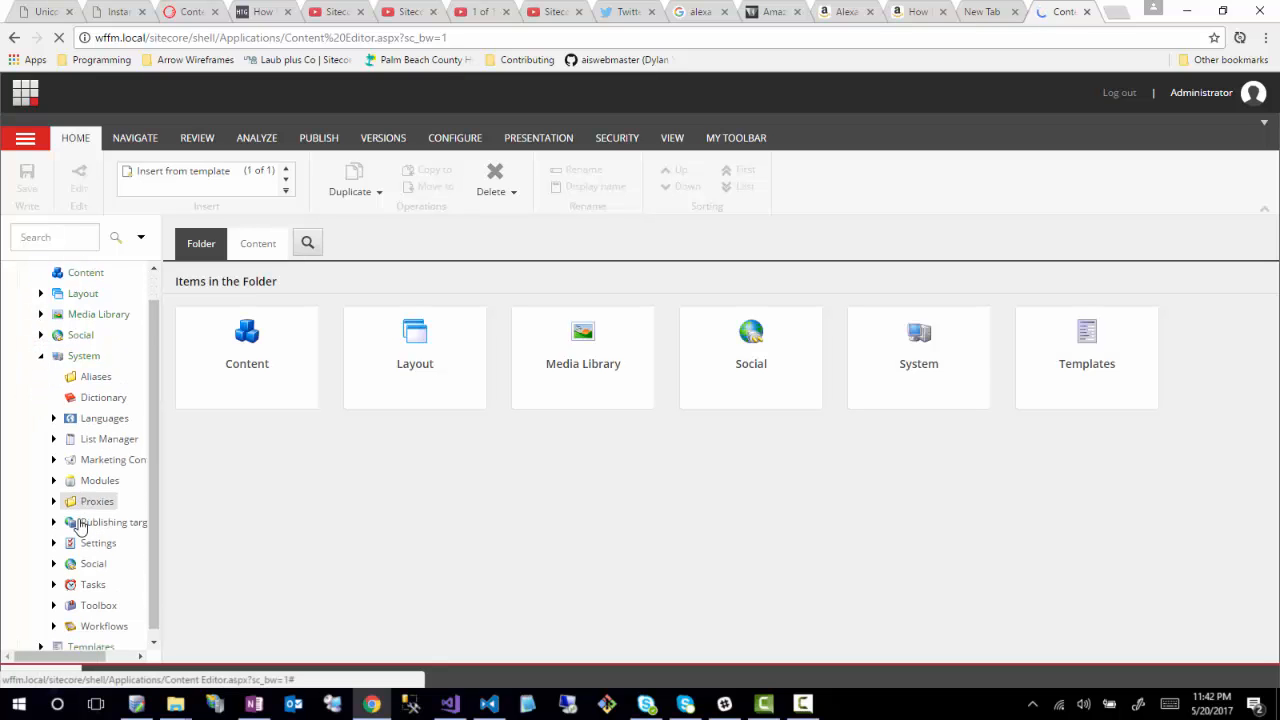
{"action": "left_click", "coordinate": [54, 474]}
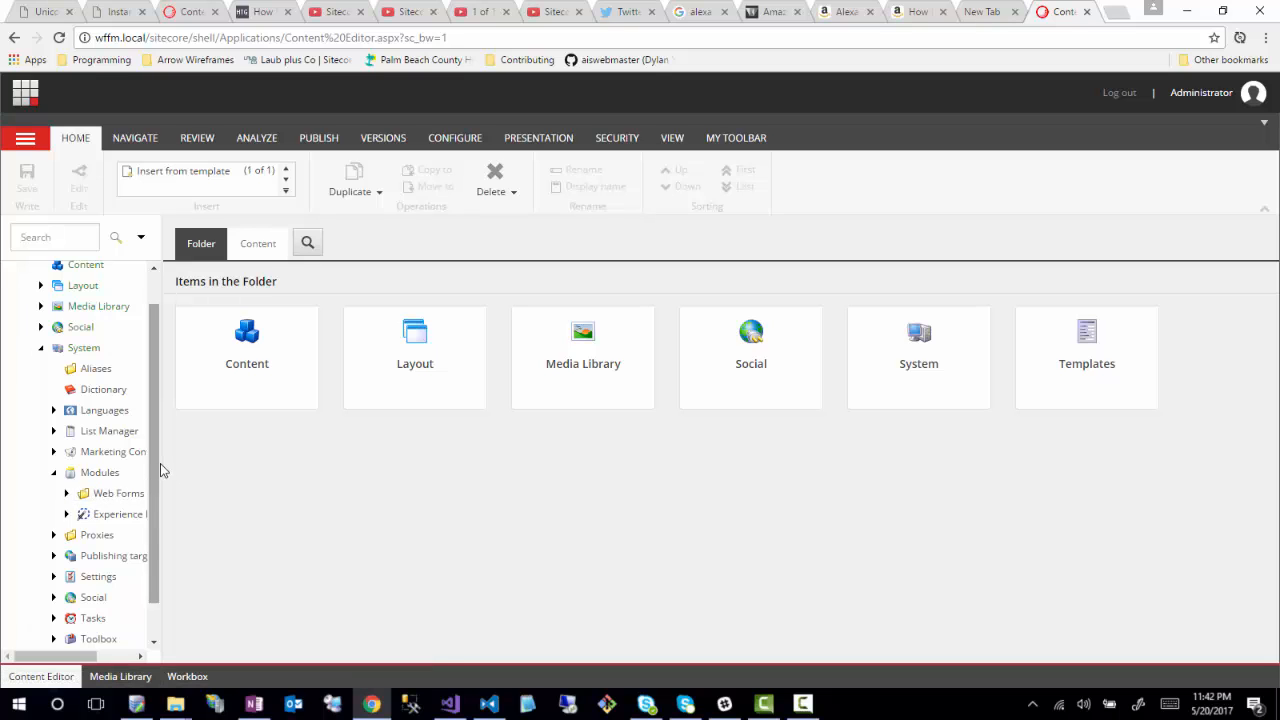
{"action": "left_click_drag", "start_coordinate": [162, 463], "coordinate": [241, 470]}
- Expand the Web Forms for Marketers Settings folders: Actions, System, Validation and Field Types
{"action": "left_click", "coordinate": [66, 493]}
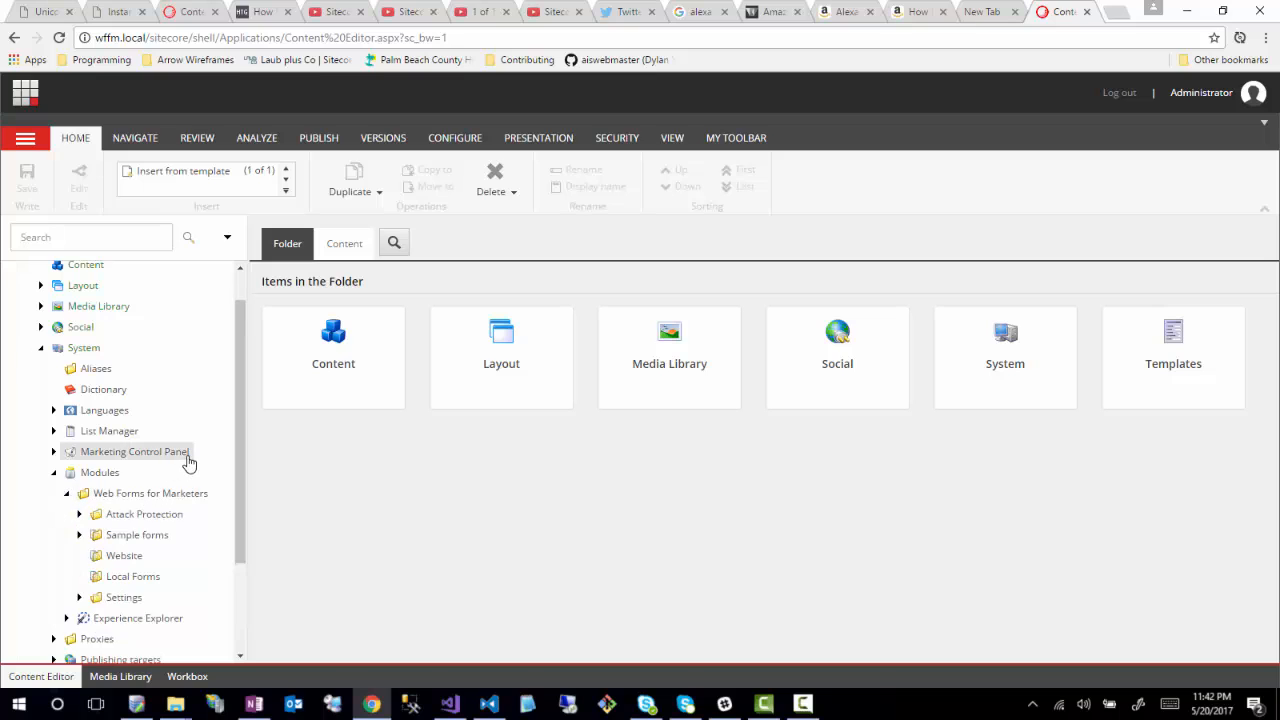
{"action": "scroll", "coordinate": [186, 457], "scroll_direction": "down", "scroll_amount": 3}
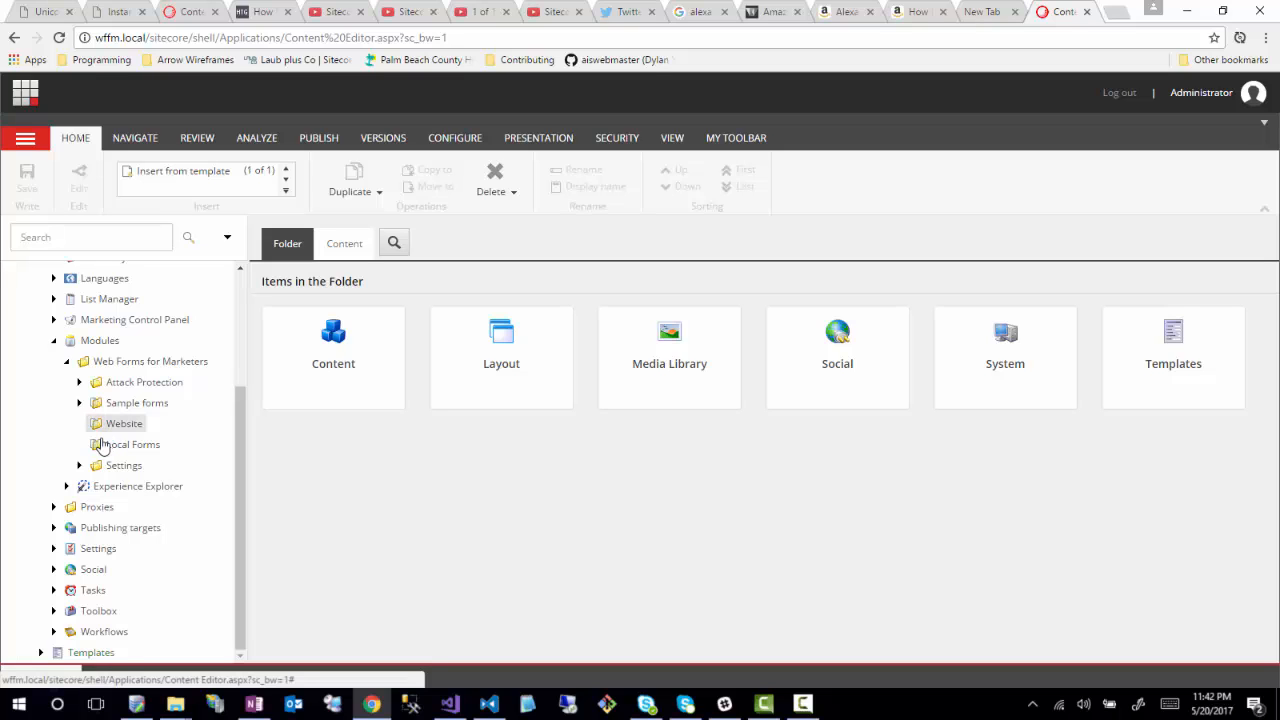
{"action": "left_click", "coordinate": [79, 466]}
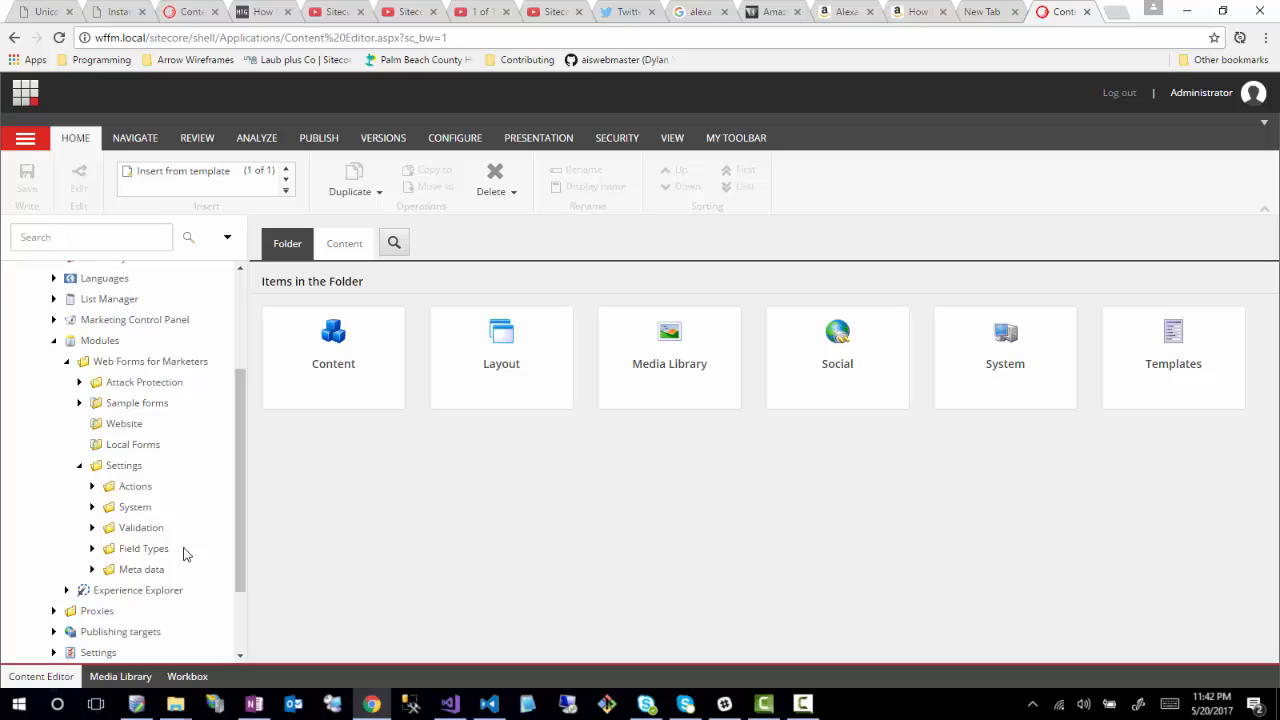
{"action": "left_click", "coordinate": [92, 486]}
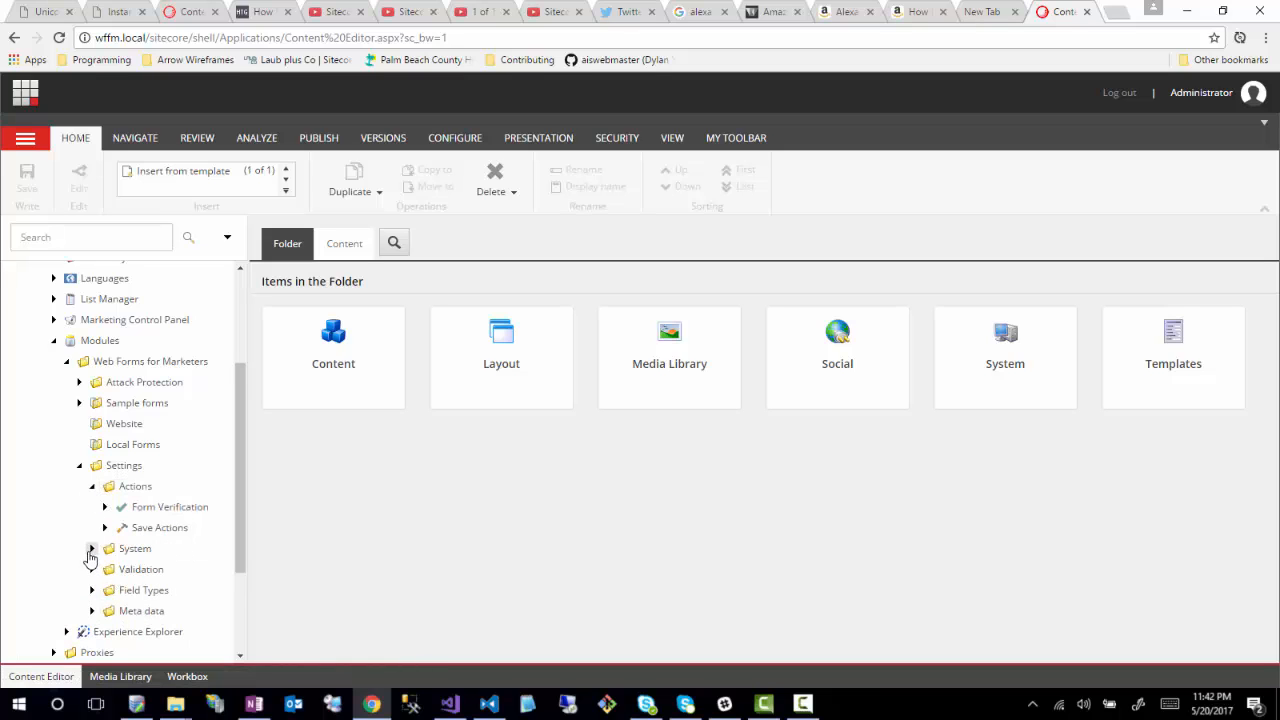
{"action": "left_click", "coordinate": [92, 548]}
{"action": "scroll", "coordinate": [146, 540], "scroll_direction": "down", "scroll_amount": 3}
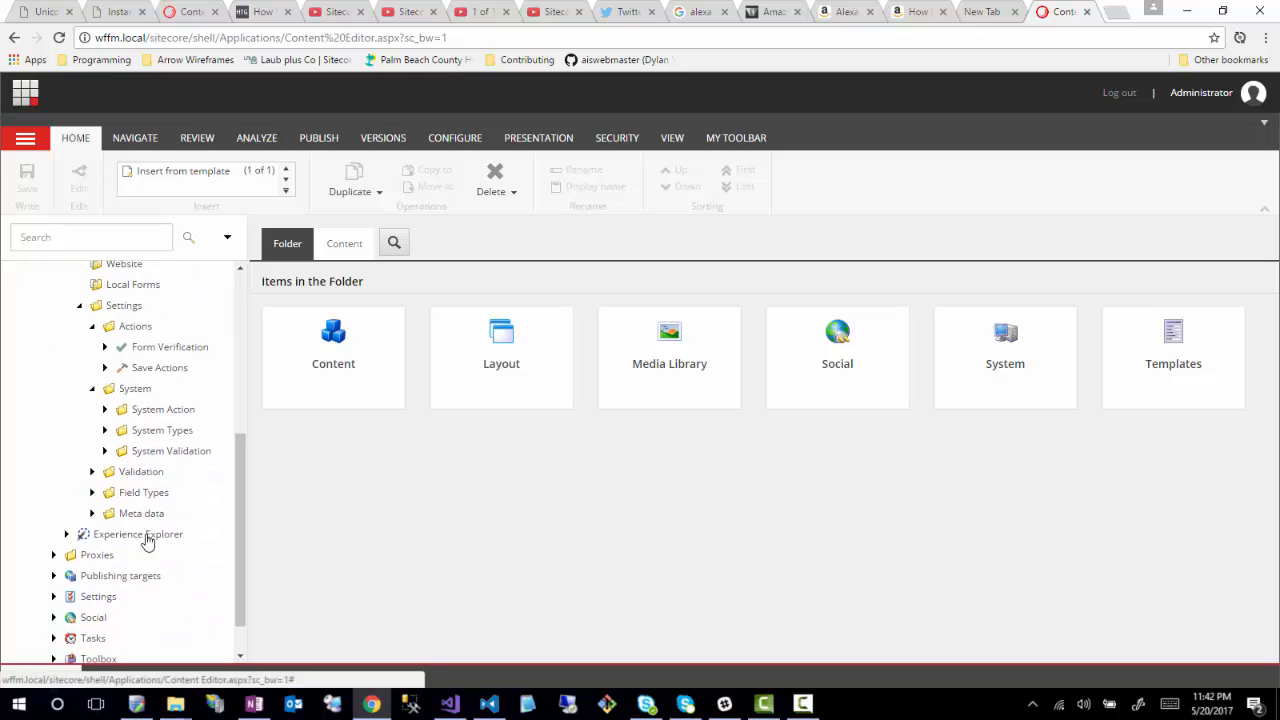
{"action": "left_click", "coordinate": [92, 471]}
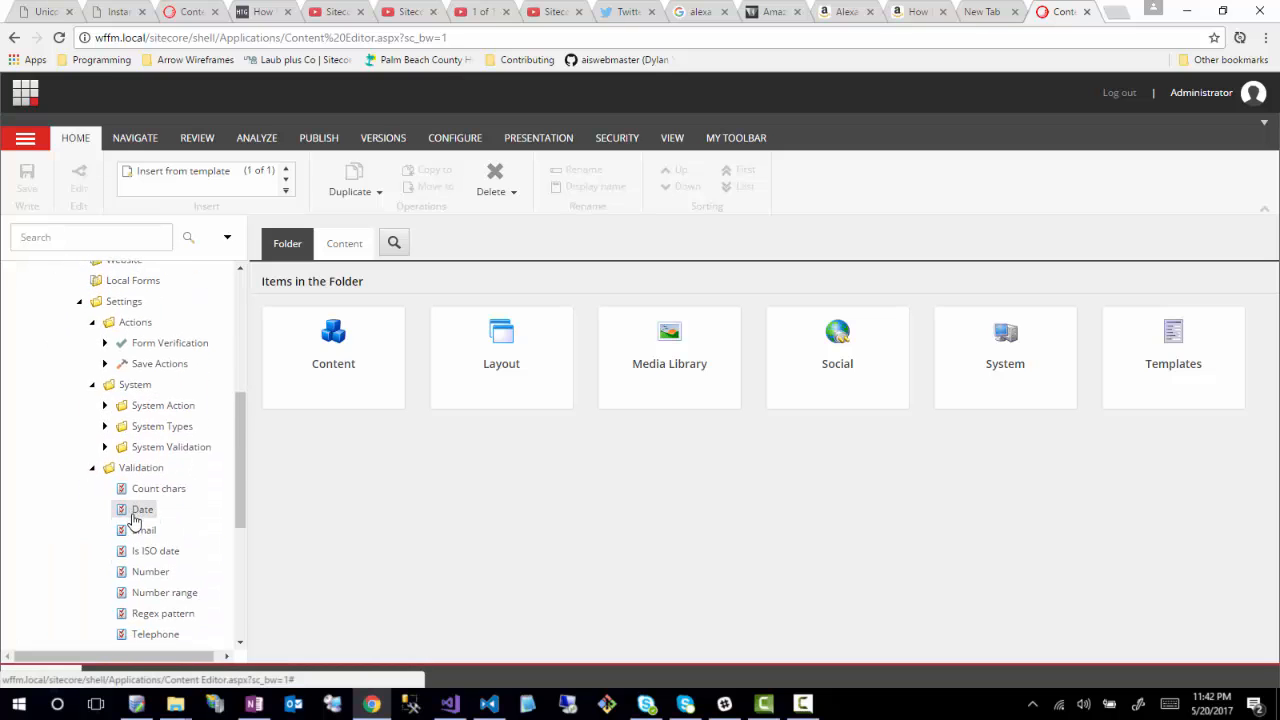
{"action": "scroll", "coordinate": [130, 516], "scroll_direction": "down", "scroll_amount": 5}
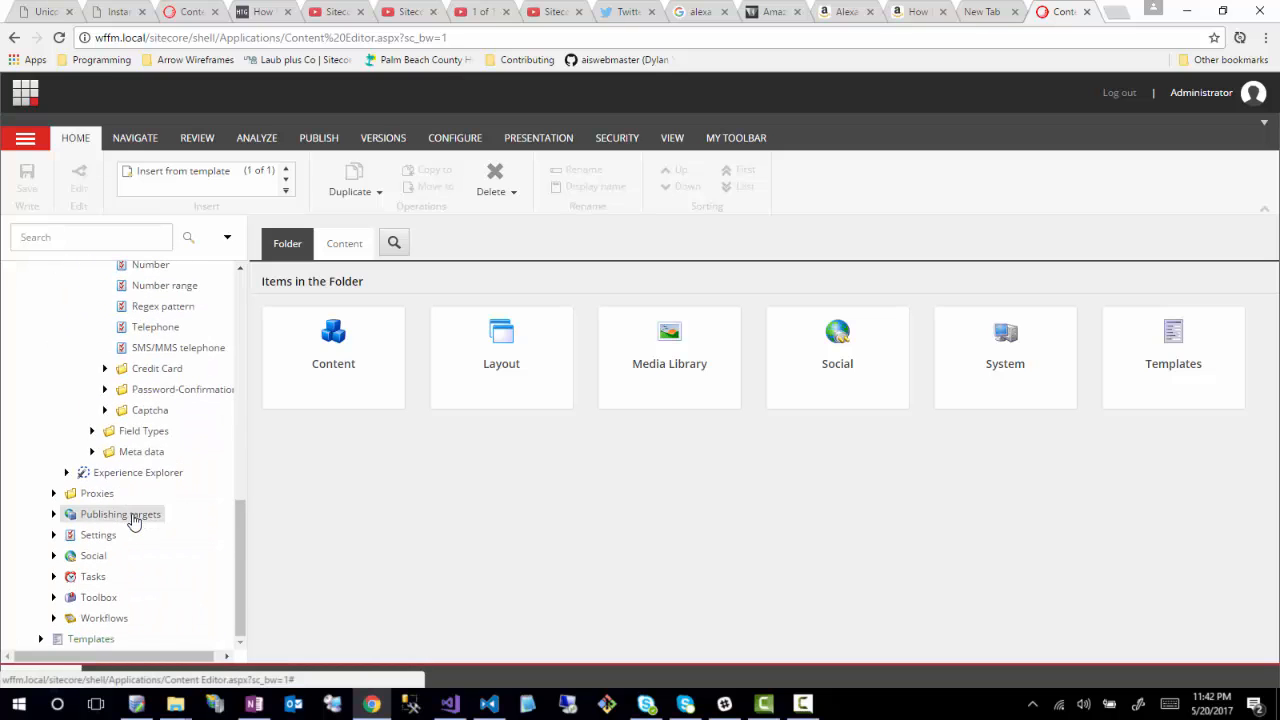
{"action": "left_click", "coordinate": [92, 431]}
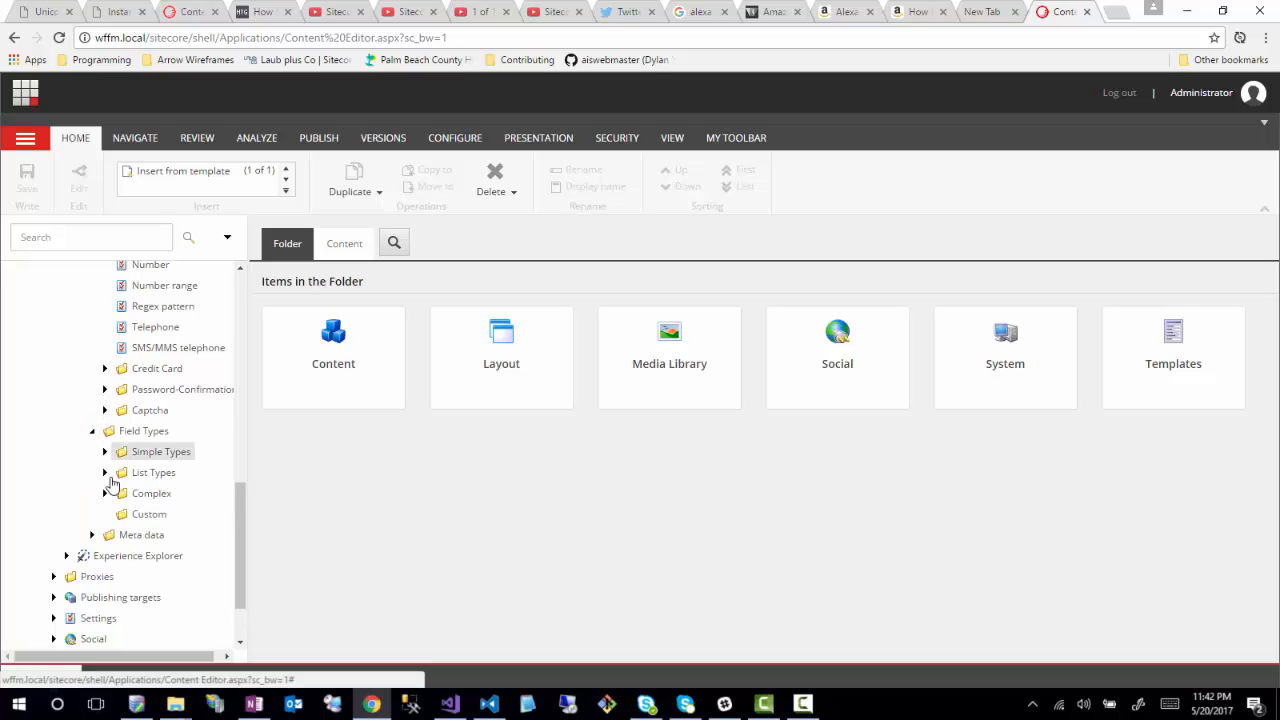
- Expand the Meta data settings folder, browse it, then return to the Launchpad
{"action": "left_click", "coordinate": [92, 535]}
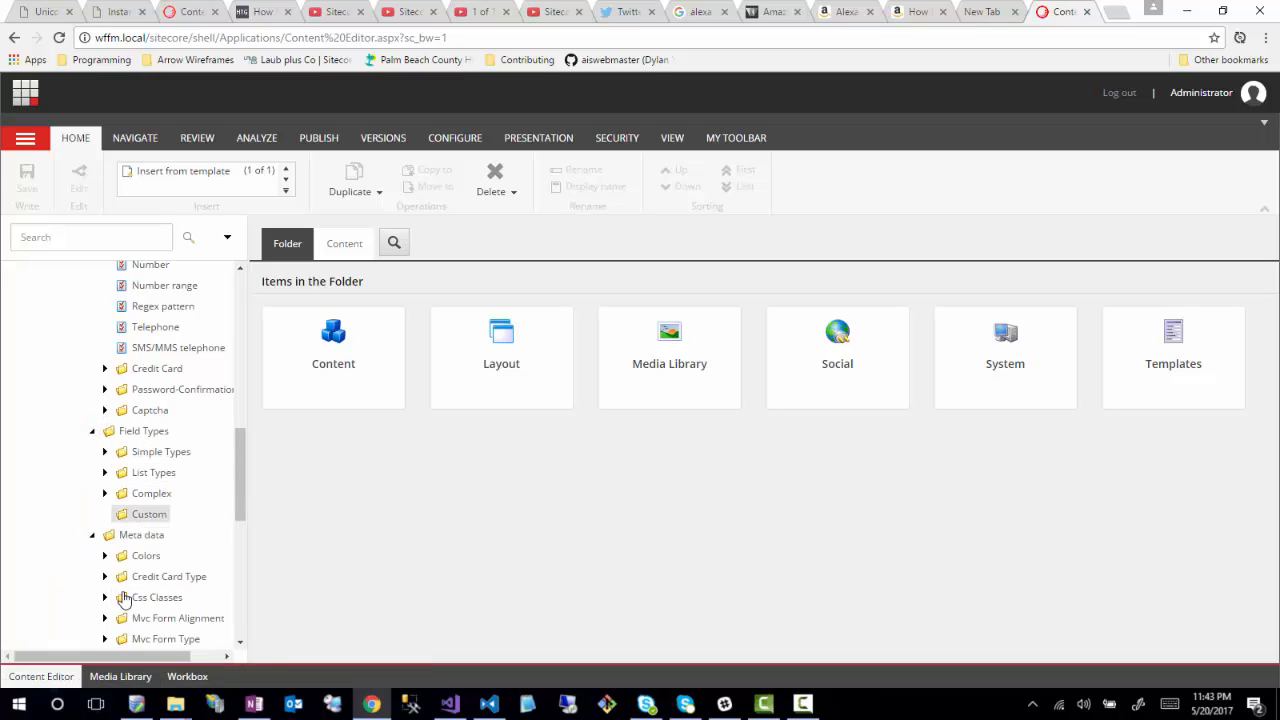
{"action": "scroll", "coordinate": [166, 571], "scroll_direction": "down", "scroll_amount": 3}
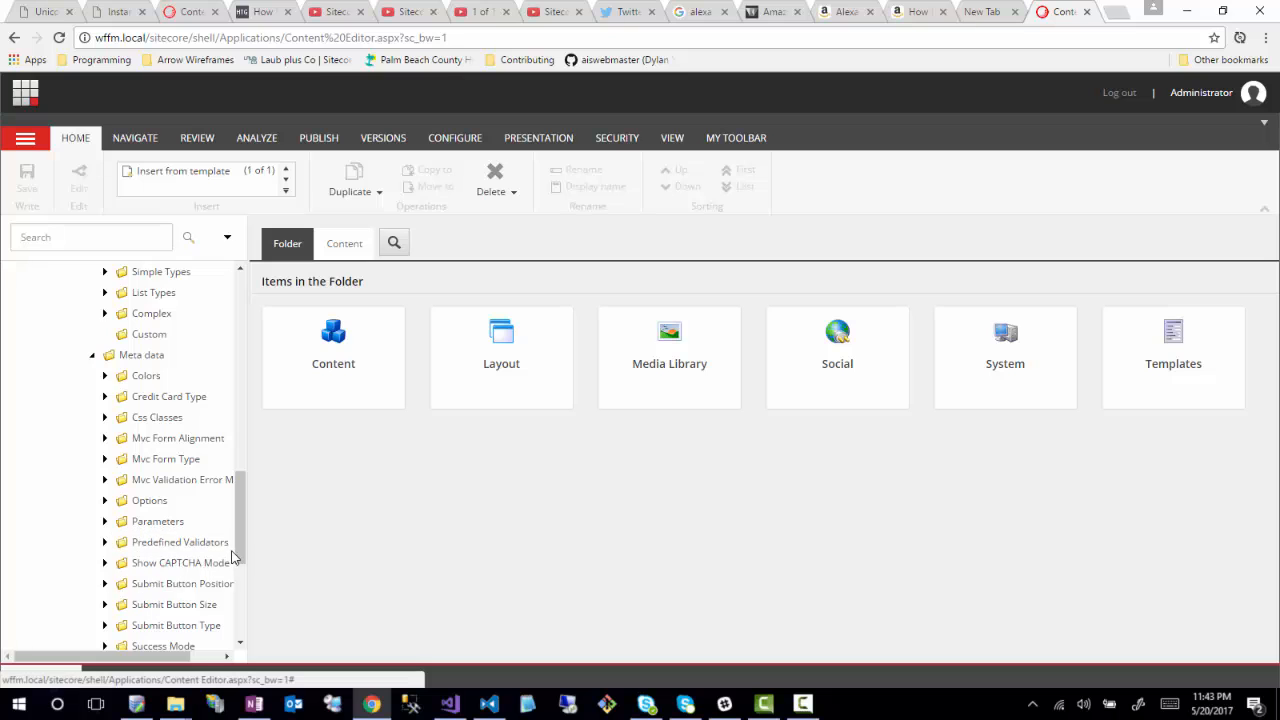
{"action": "scroll", "coordinate": [180, 550], "scroll_direction": "down", "scroll_amount": 3}
{"action": "scroll", "coordinate": [185, 536], "scroll_direction": "up", "scroll_amount": 12}
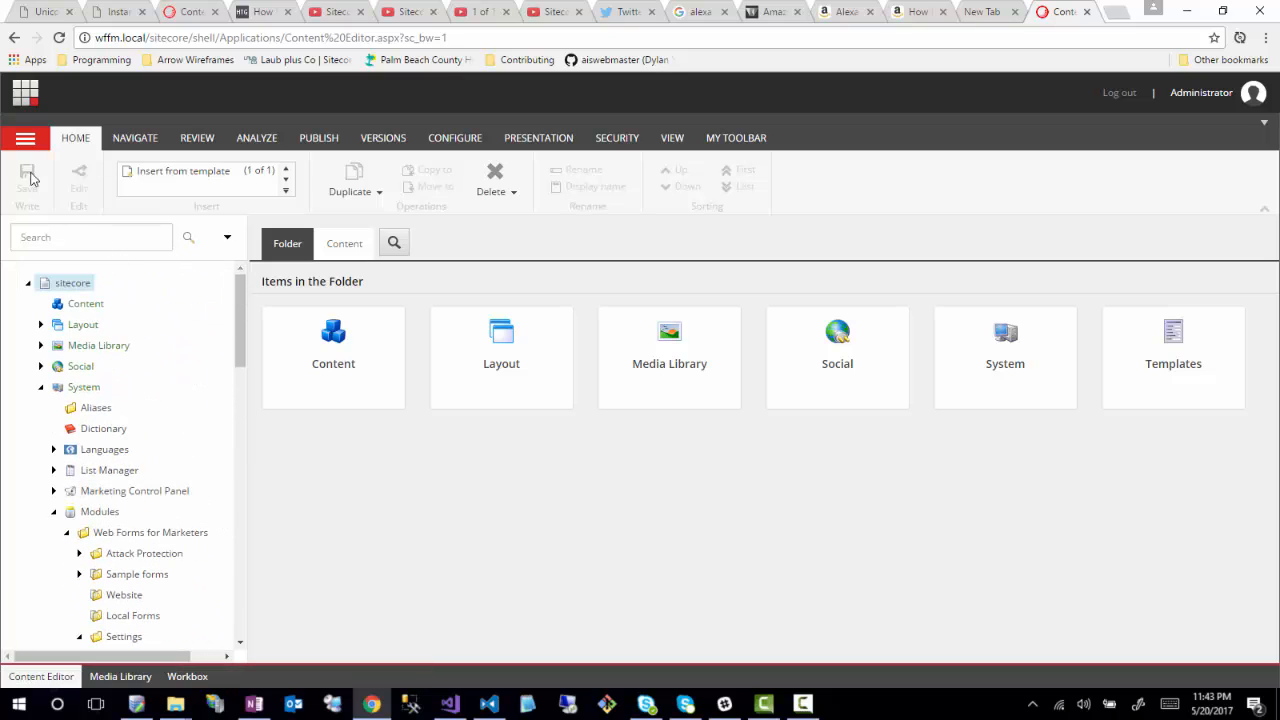
{"action": "left_click", "coordinate": [25, 92]}
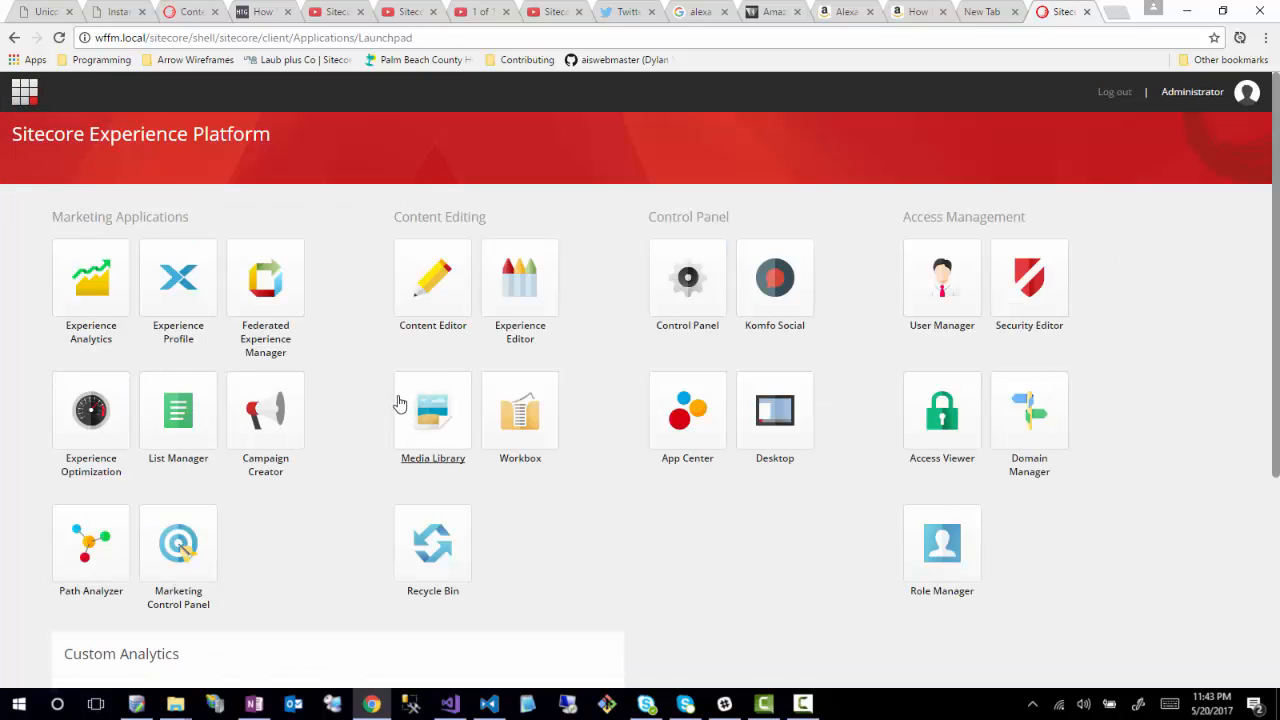
- Launch the Form Designer from the Sitecore Desktop's Web Forms for Marketers menu
{"action": "left_click", "coordinate": [757, 397]}
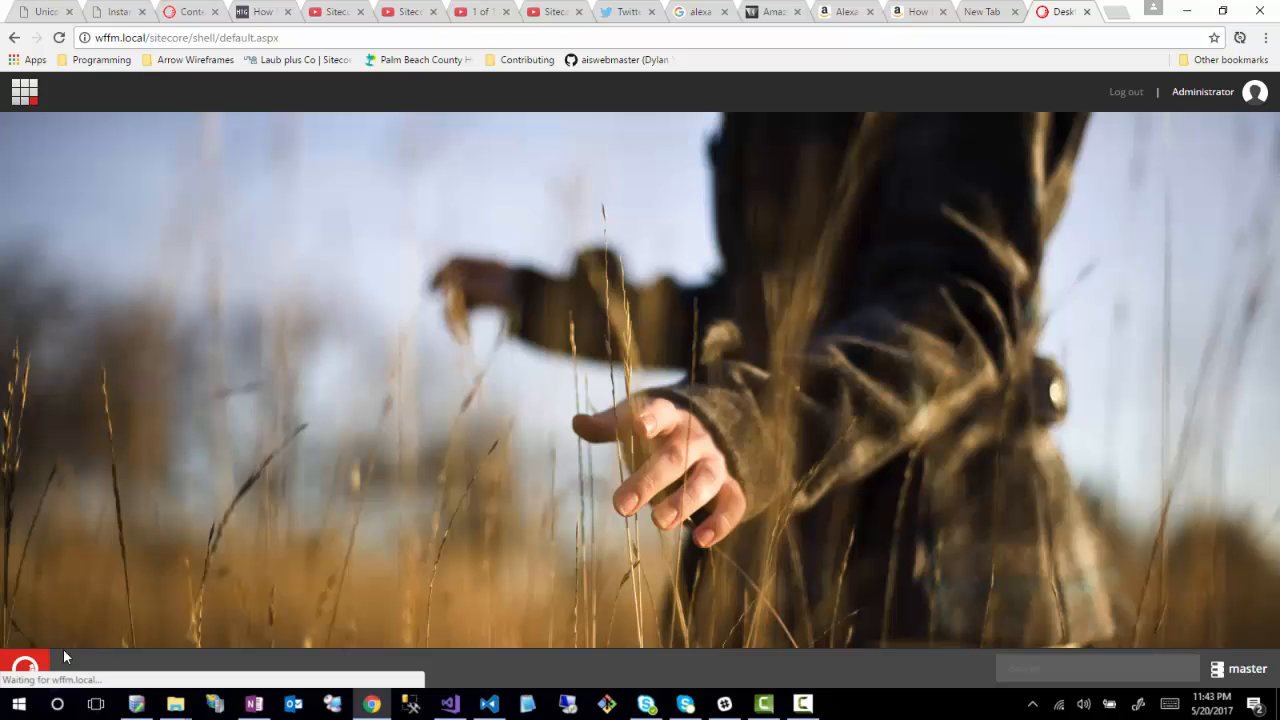
{"action": "left_click", "coordinate": [25, 668]}
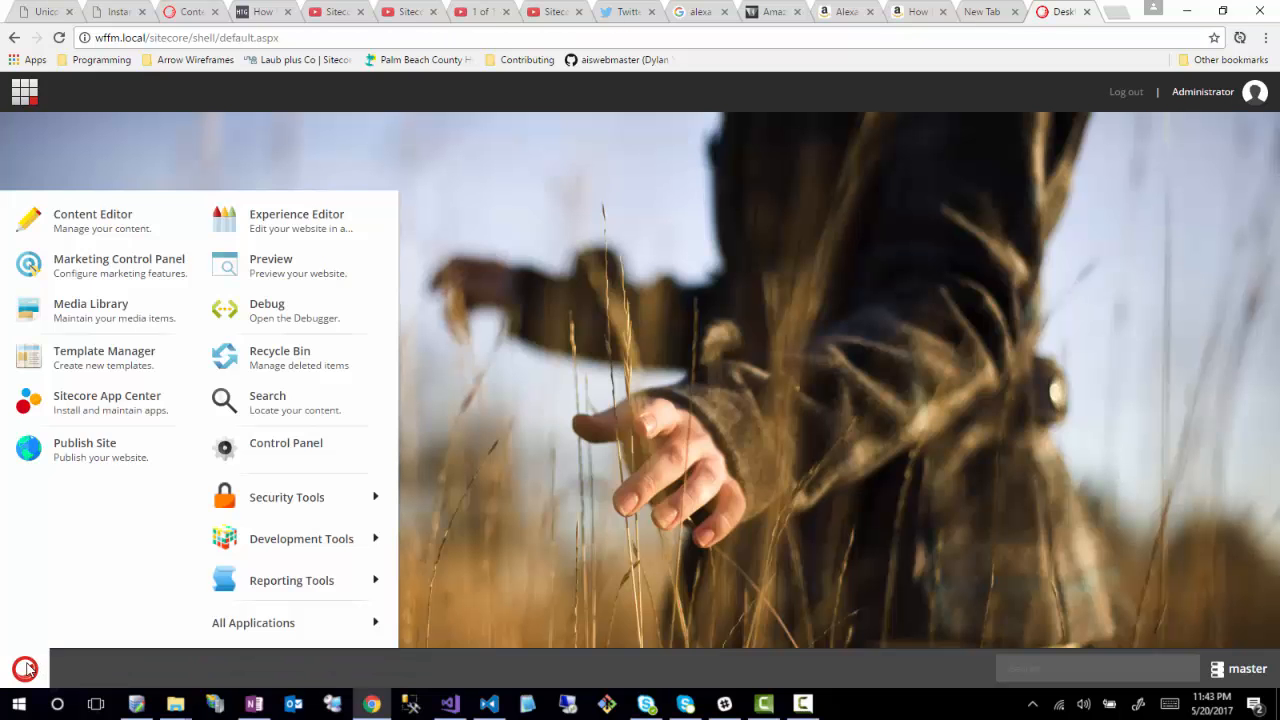
{"action": "mouse_move", "coordinate": [246, 634]}
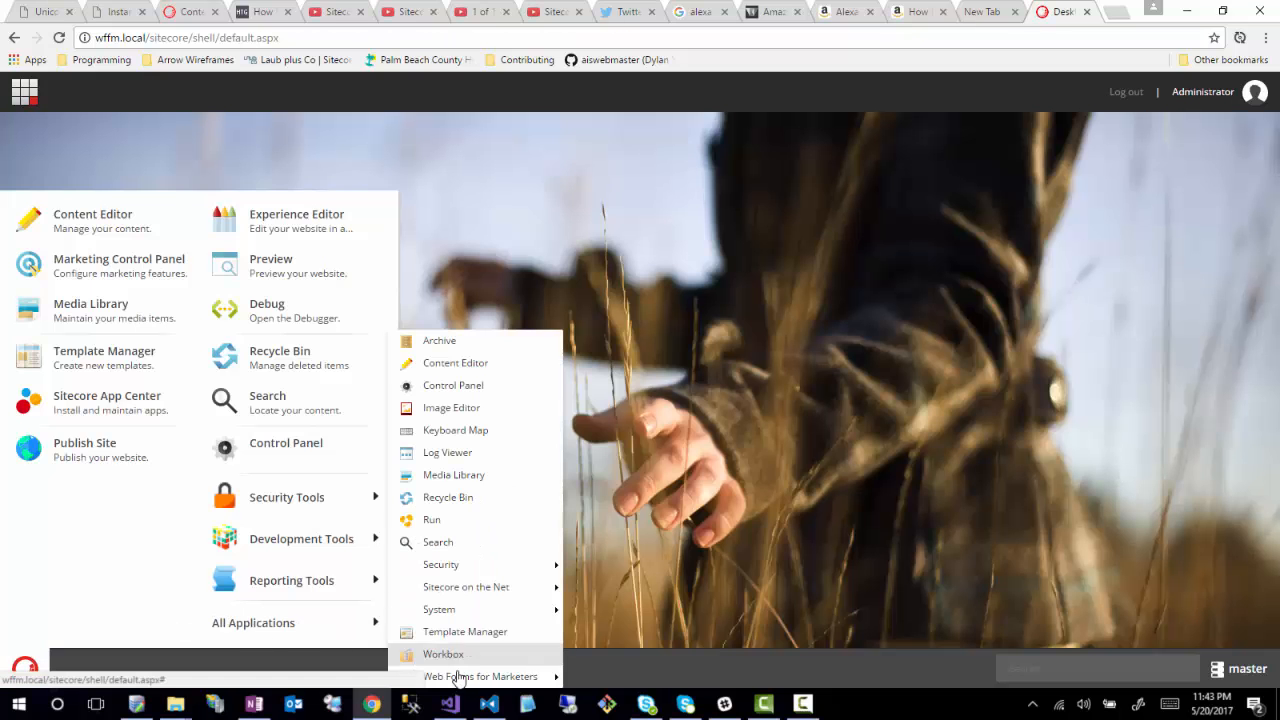
{"action": "mouse_move", "coordinate": [476, 678]}
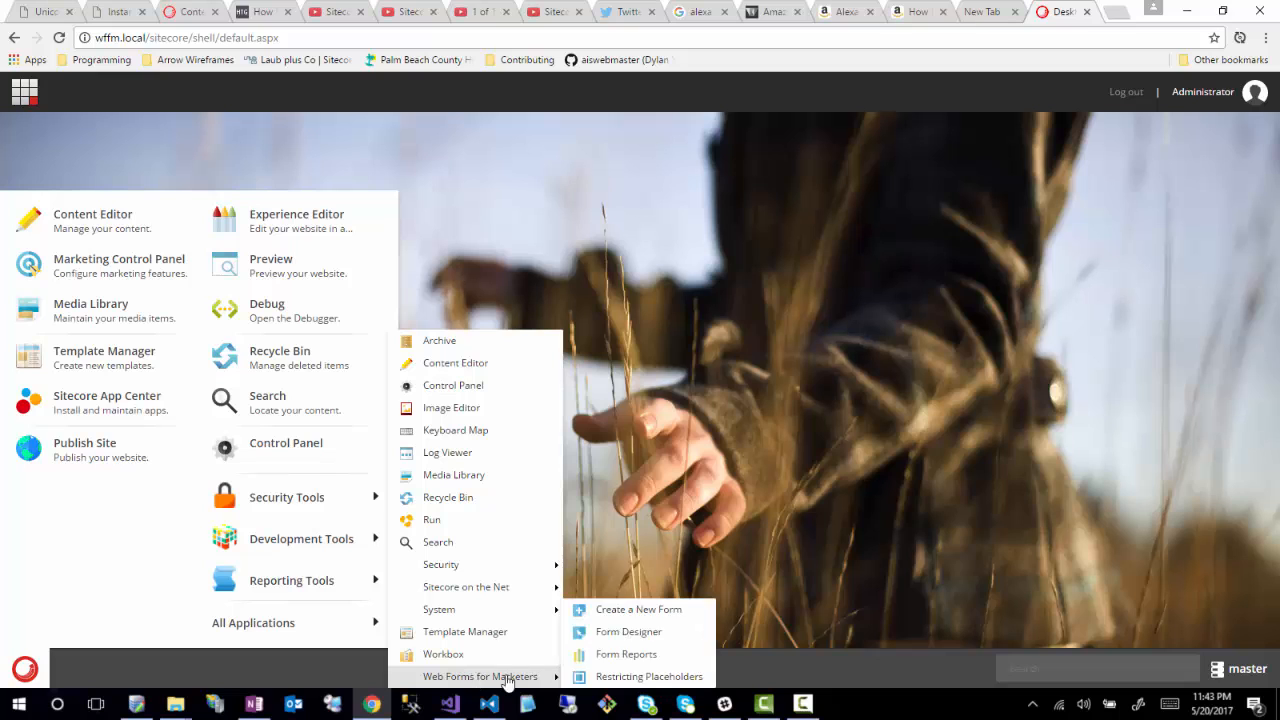
{"action": "left_click", "coordinate": [646, 632]}
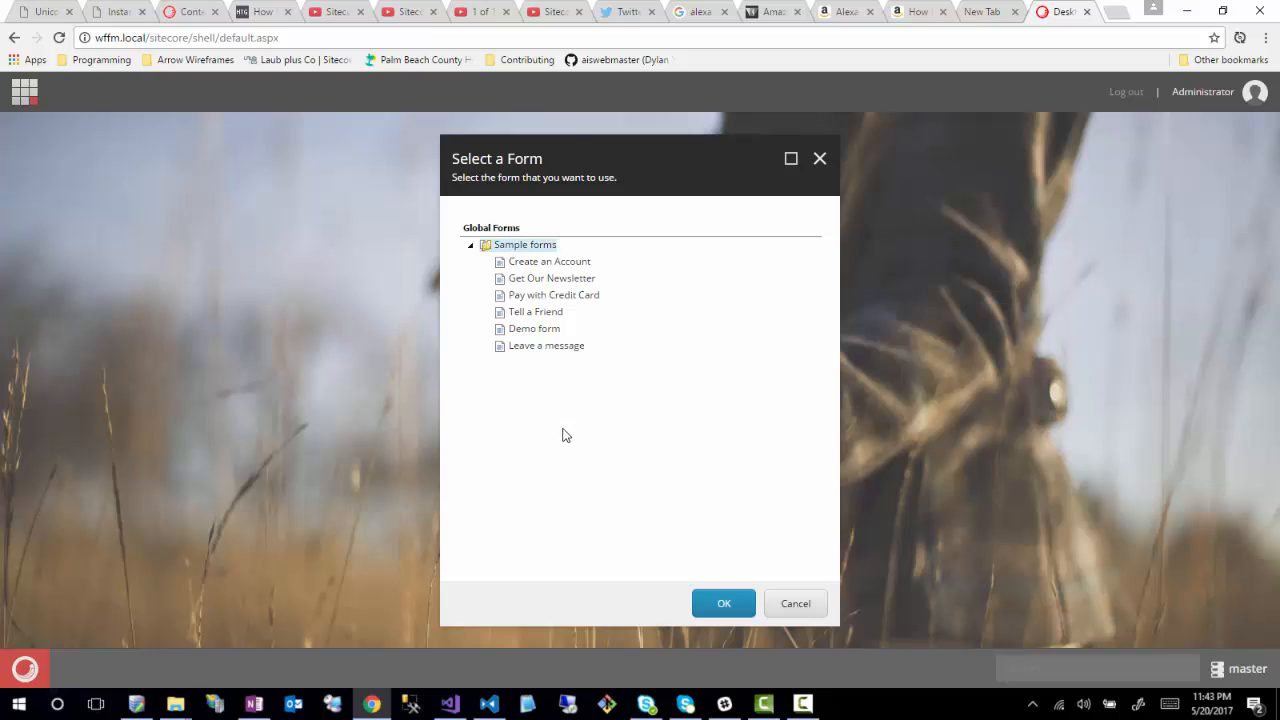
- Open the Demo form from the Sample forms folder
{"action": "left_click", "coordinate": [471, 246]}
{"action": "double_click", "coordinate": [500, 250]}
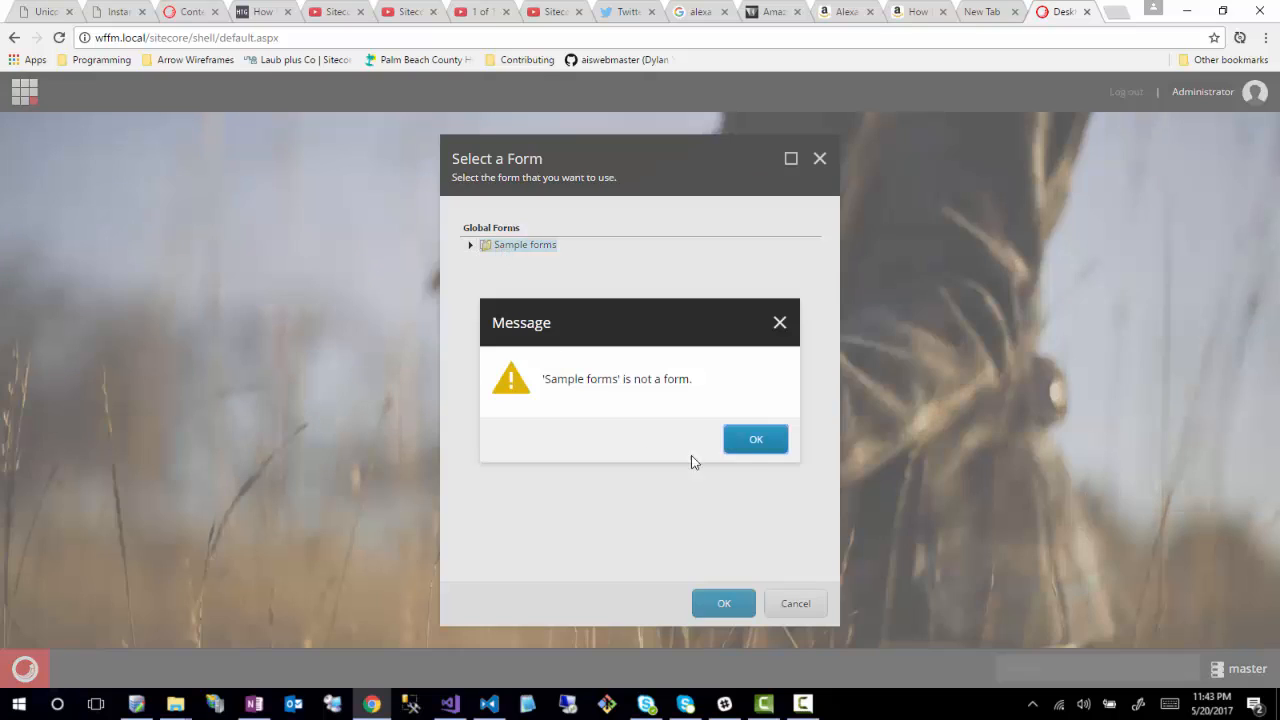
{"action": "left_click", "coordinate": [755, 440]}
{"action": "left_click", "coordinate": [471, 246]}
{"action": "left_click", "coordinate": [535, 296]}
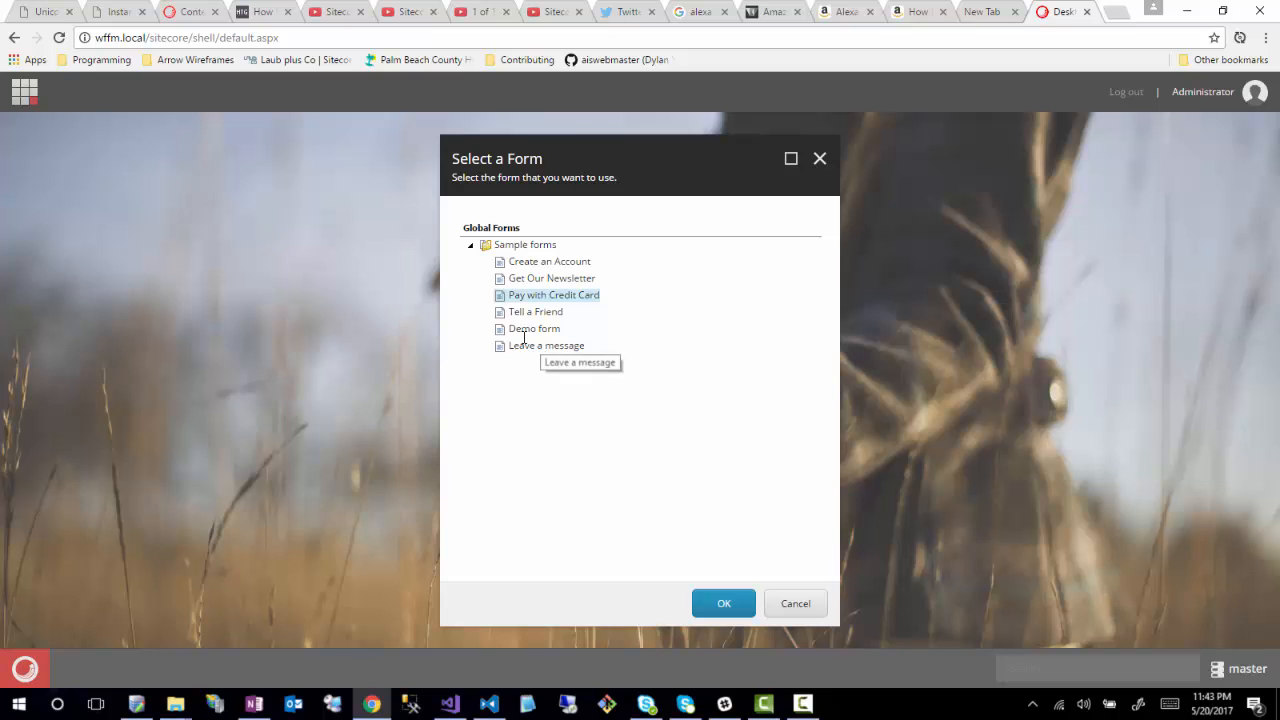
{"action": "left_click", "coordinate": [530, 329]}
{"action": "left_click", "coordinate": [726, 610]}
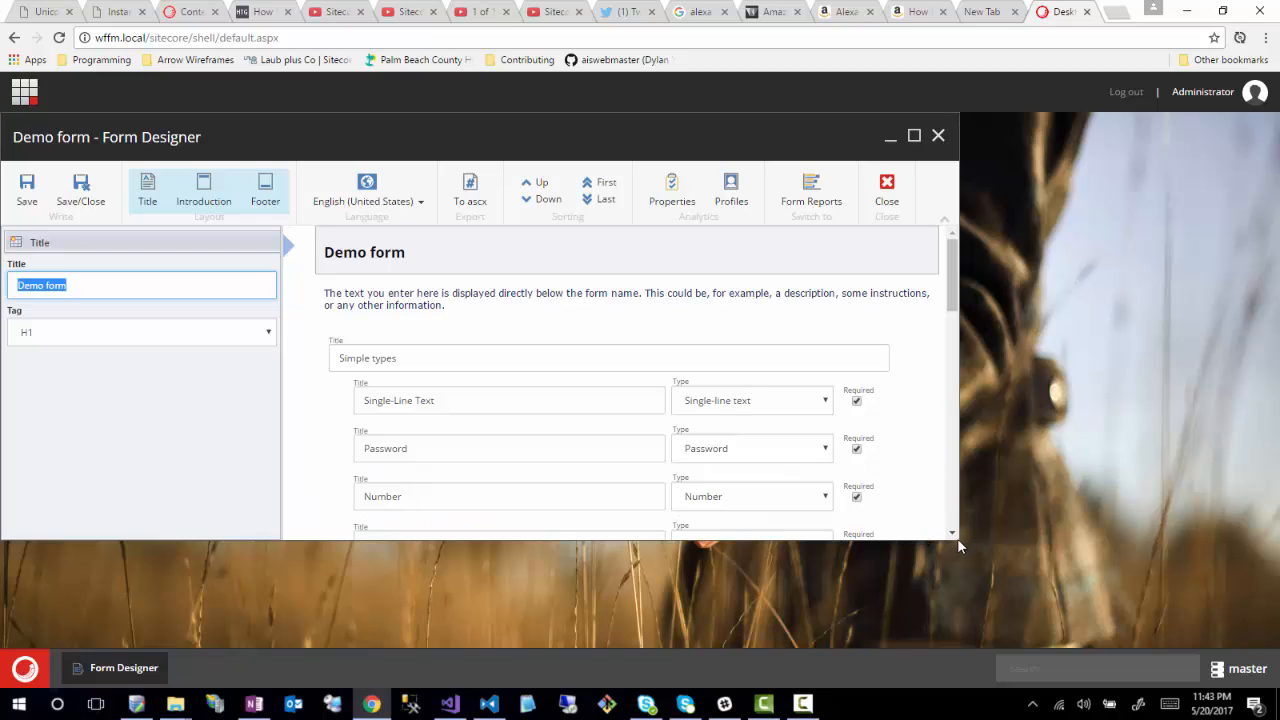
- Maximize the Form Designer and select the Demo form's introduction paragraph to show its HTML
{"action": "left_click", "coordinate": [914, 137]}
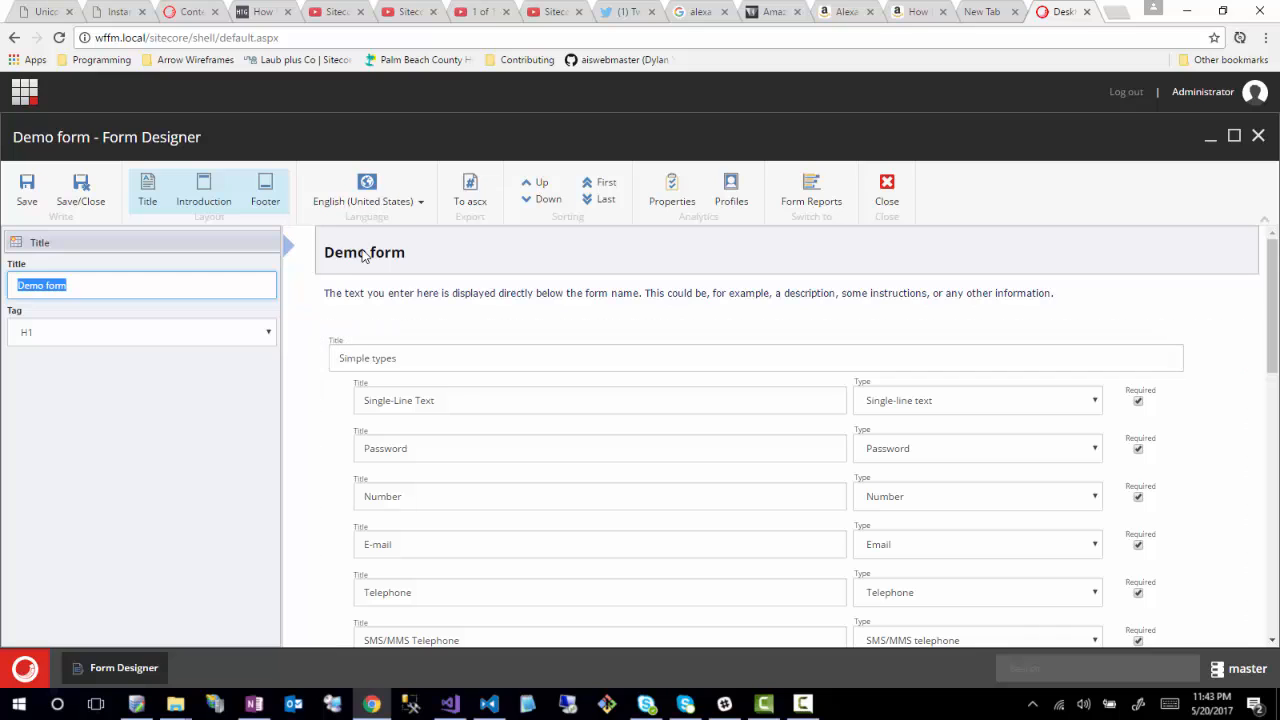
{"action": "left_click", "coordinate": [341, 296]}
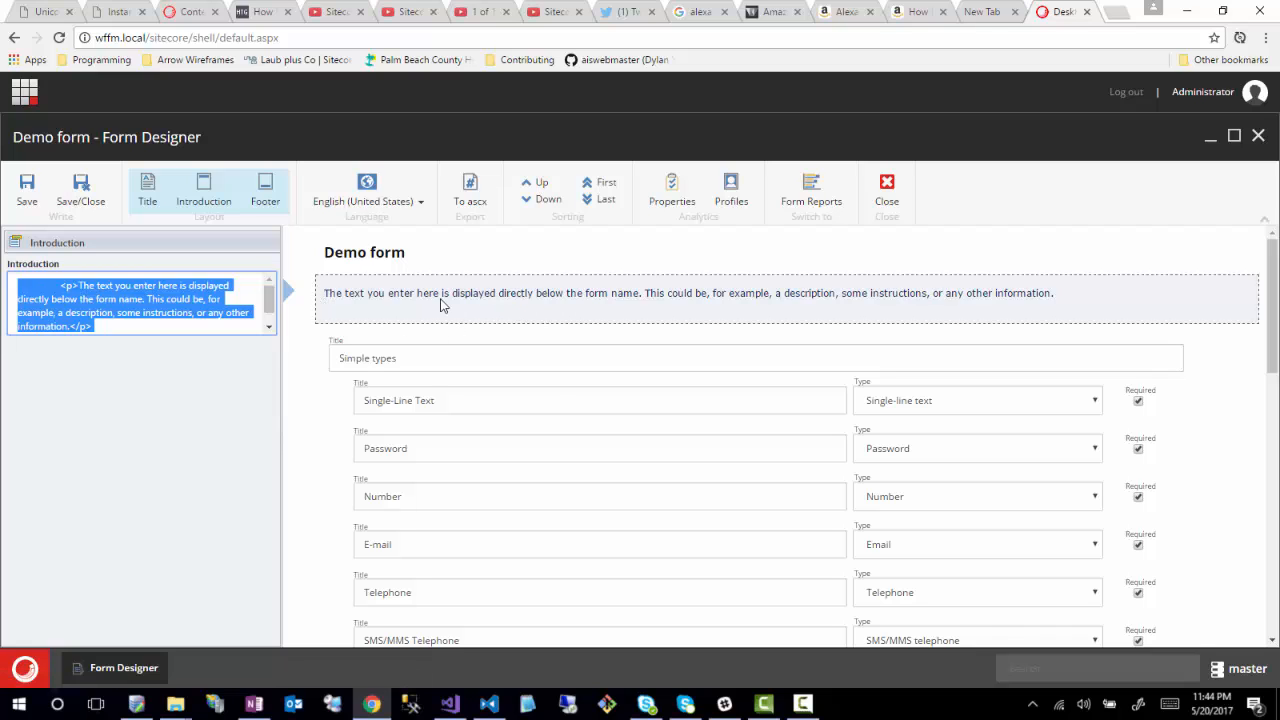
{"action": "left_click", "coordinate": [72, 301]}
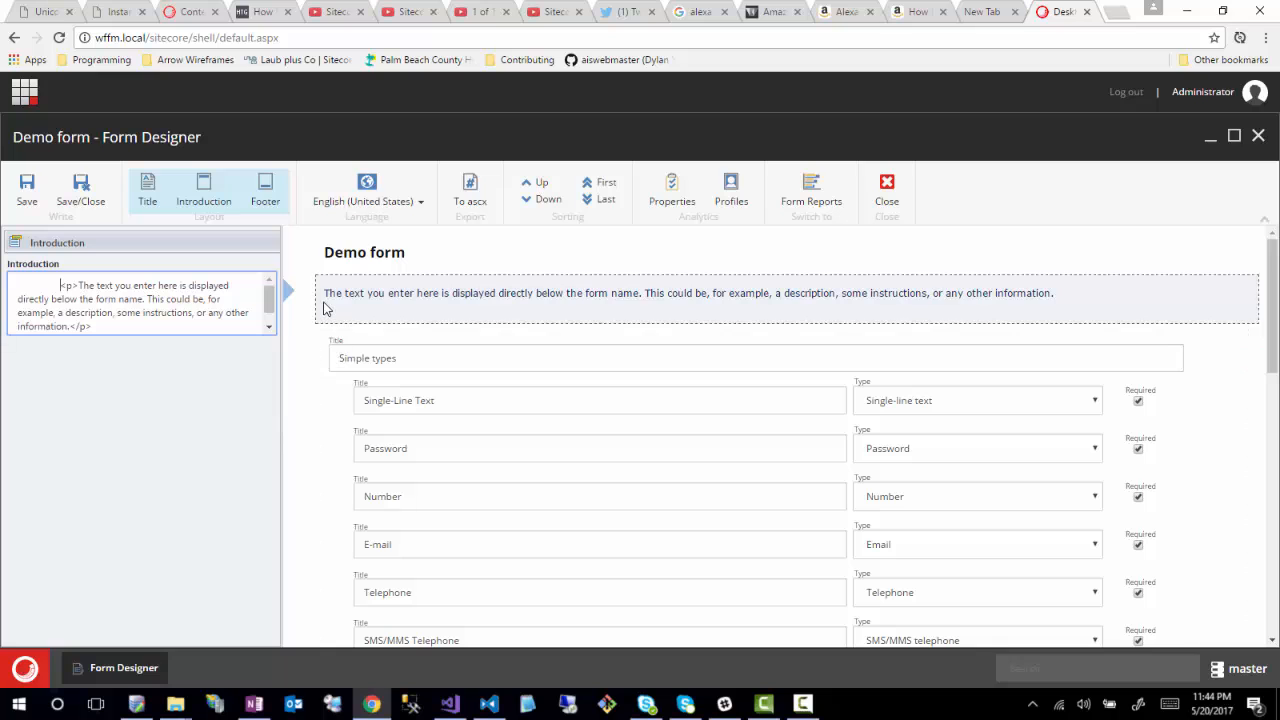
{"action": "scroll", "coordinate": [316, 346], "scroll_direction": "down", "scroll_amount": 1}
{"action": "scroll", "coordinate": [311, 351], "scroll_direction": "up", "scroll_amount": 1}
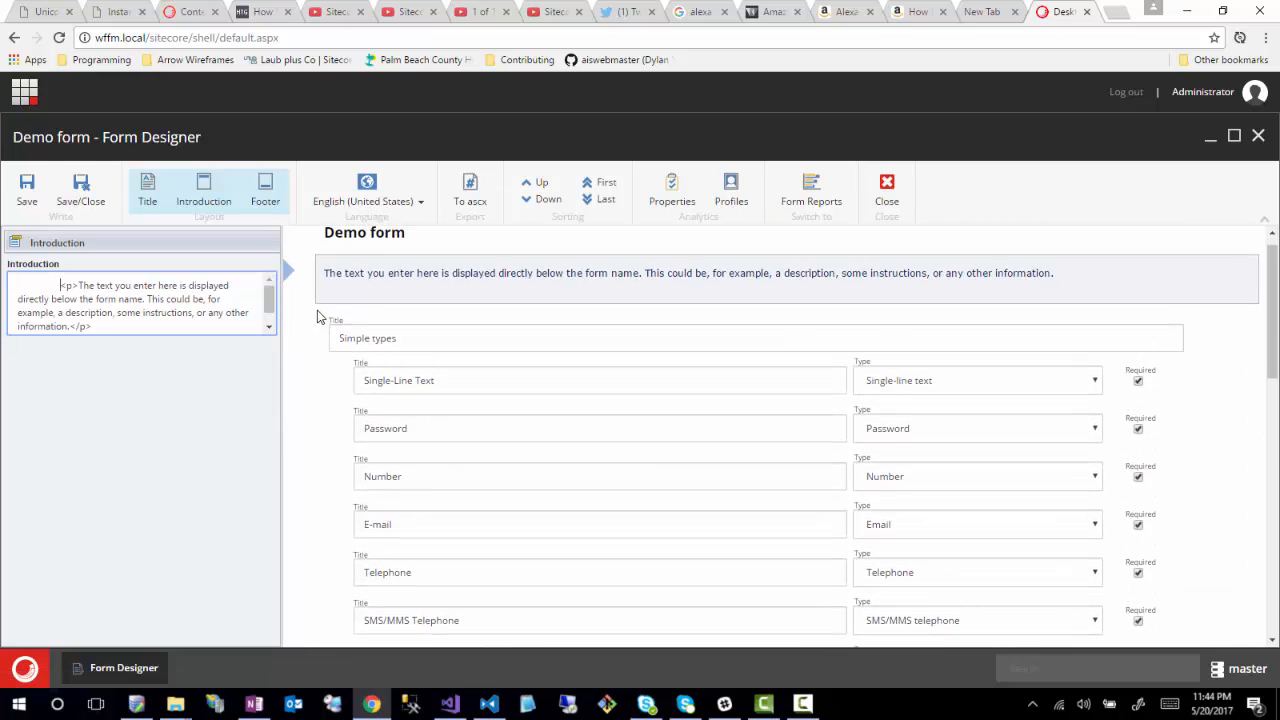
- Select the Simple types section and review its title, Show Title Yes and scfSectionBorder class
{"action": "left_click", "coordinate": [320, 318]}
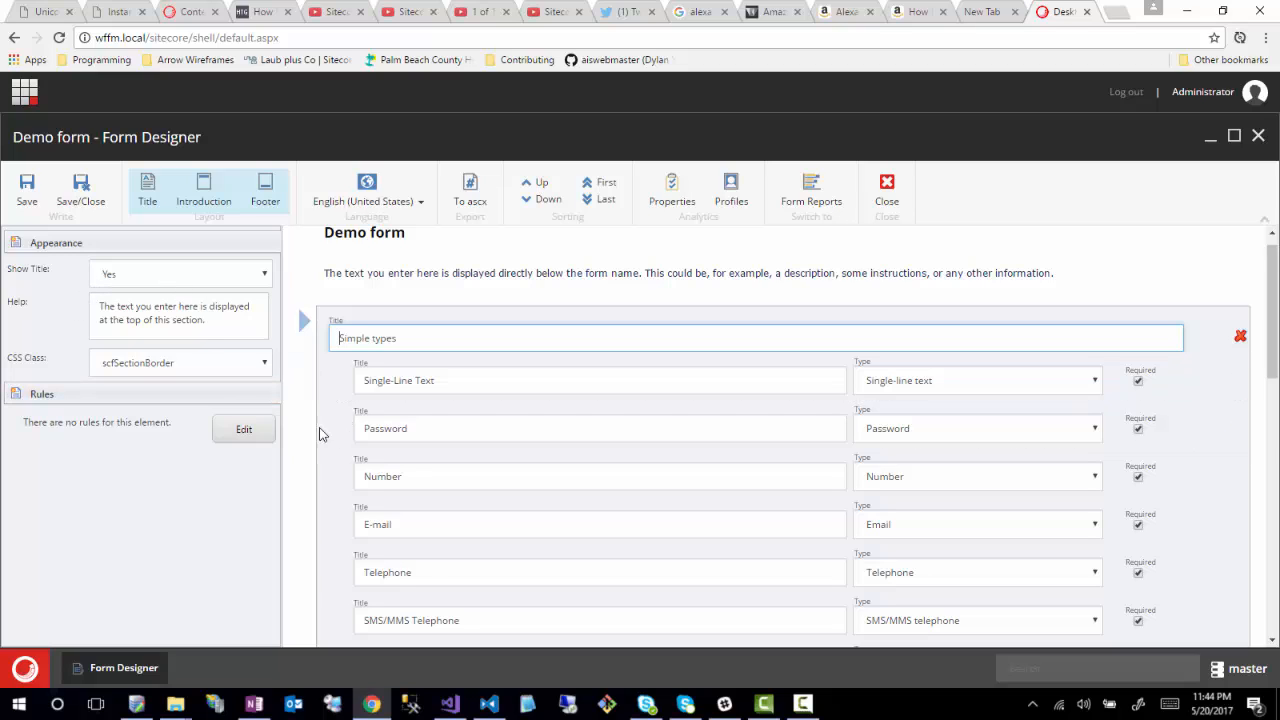
{"action": "left_click", "coordinate": [341, 337]}
{"action": "left_click_drag", "start_coordinate": [326, 330], "coordinate": [346, 437]}
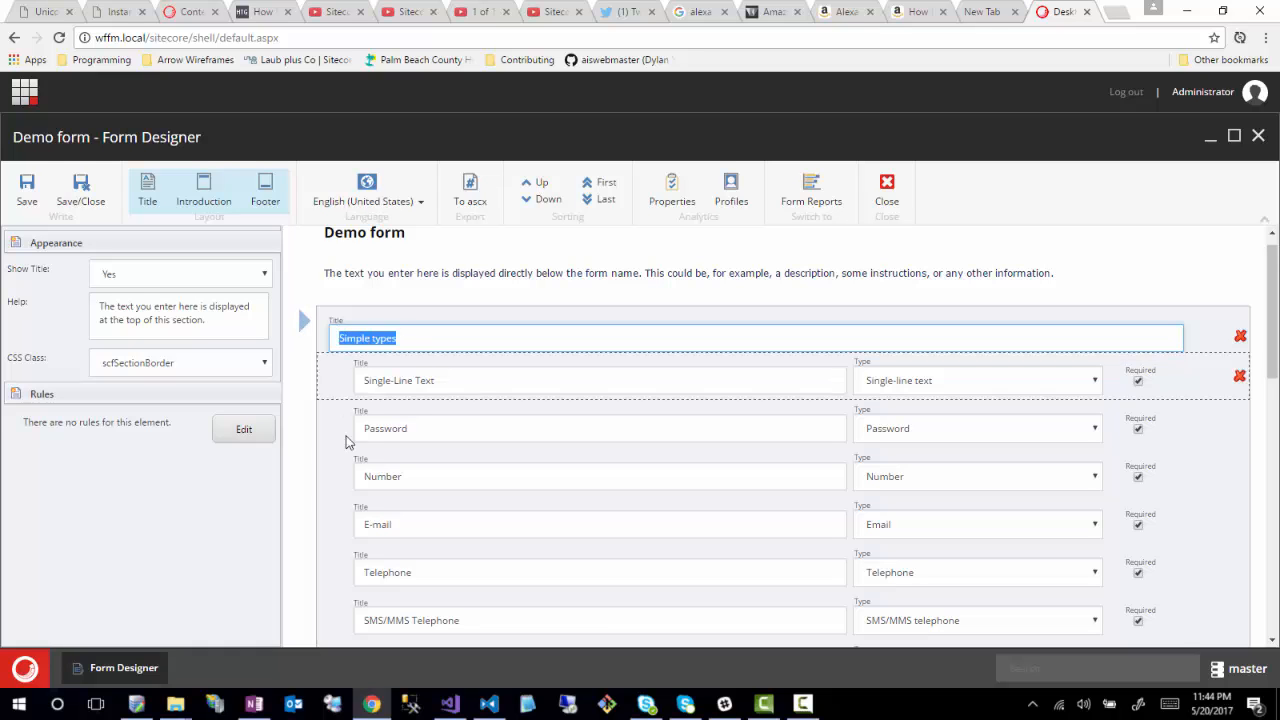
{"action": "scroll", "coordinate": [355, 445], "scroll_direction": "down", "scroll_amount": 5}
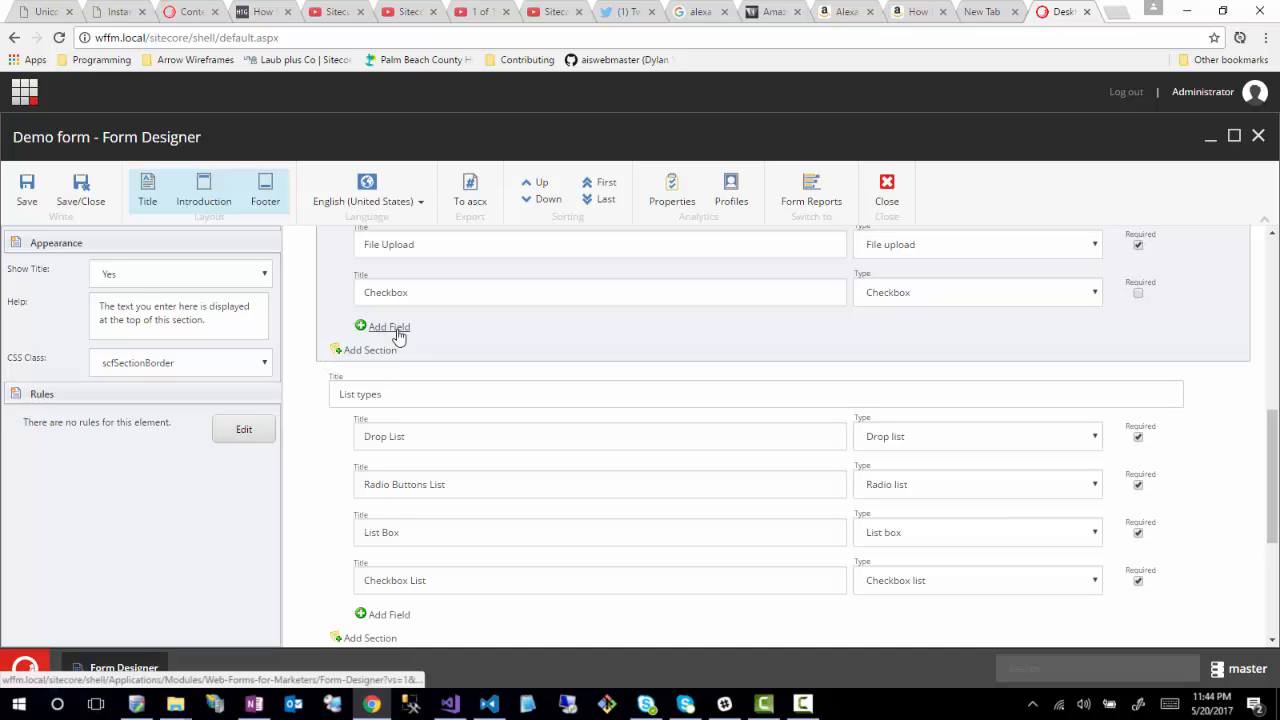
{"action": "scroll", "coordinate": [520, 380], "scroll_direction": "up", "scroll_amount": 3}
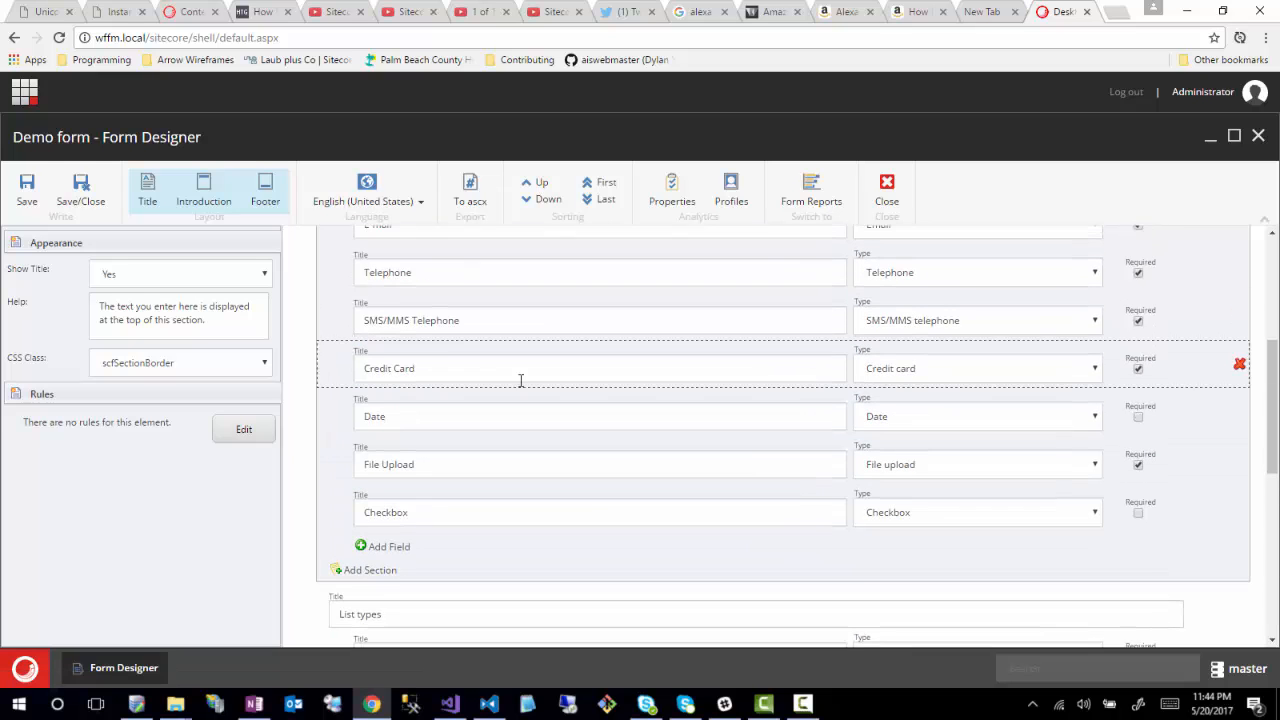
{"action": "scroll", "coordinate": [530, 380], "scroll_direction": "up", "scroll_amount": 3}
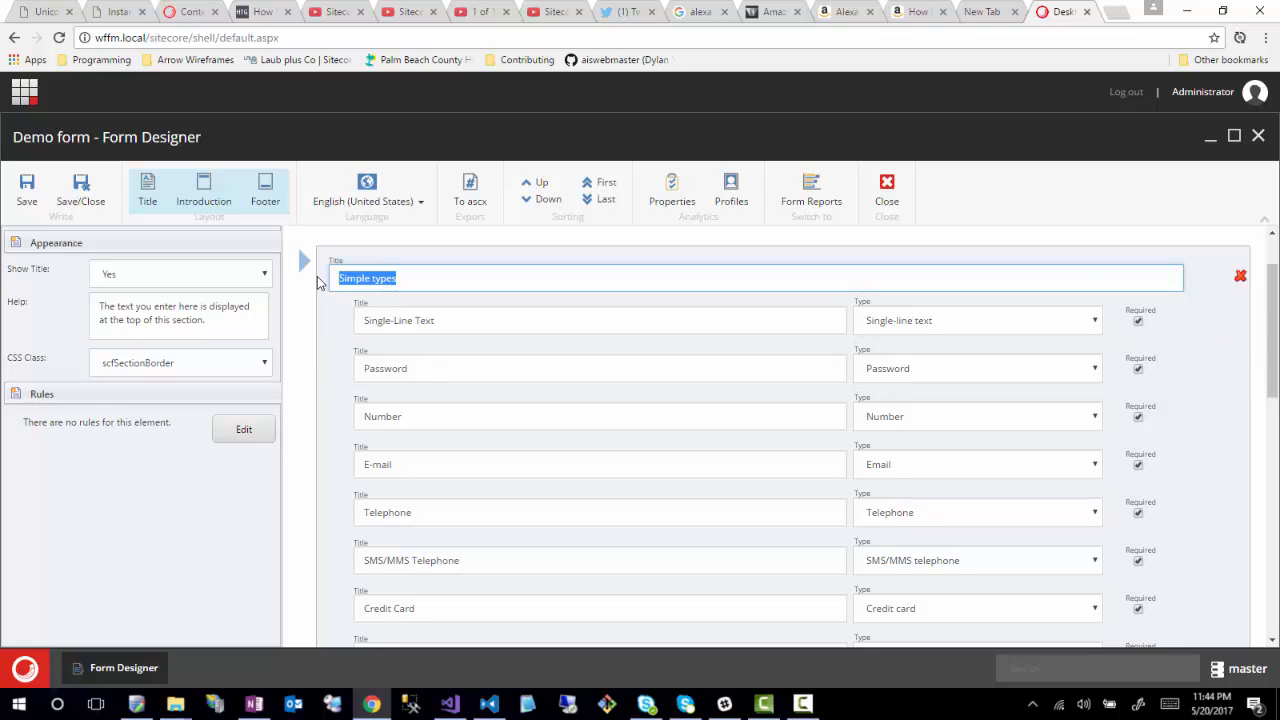
- Select the Single-Line Text field and check its CSS class choices, leaving the class unchanged
{"action": "left_click", "coordinate": [336, 336]}
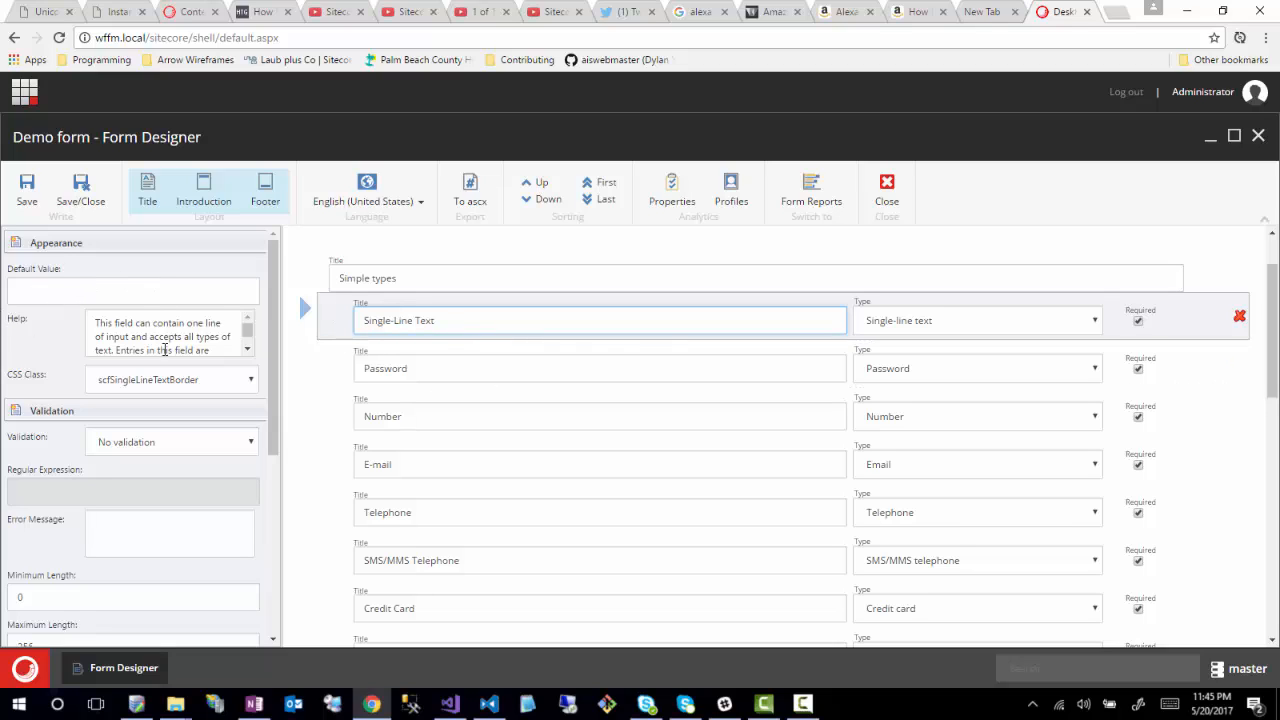
{"action": "left_click", "coordinate": [41, 300]}
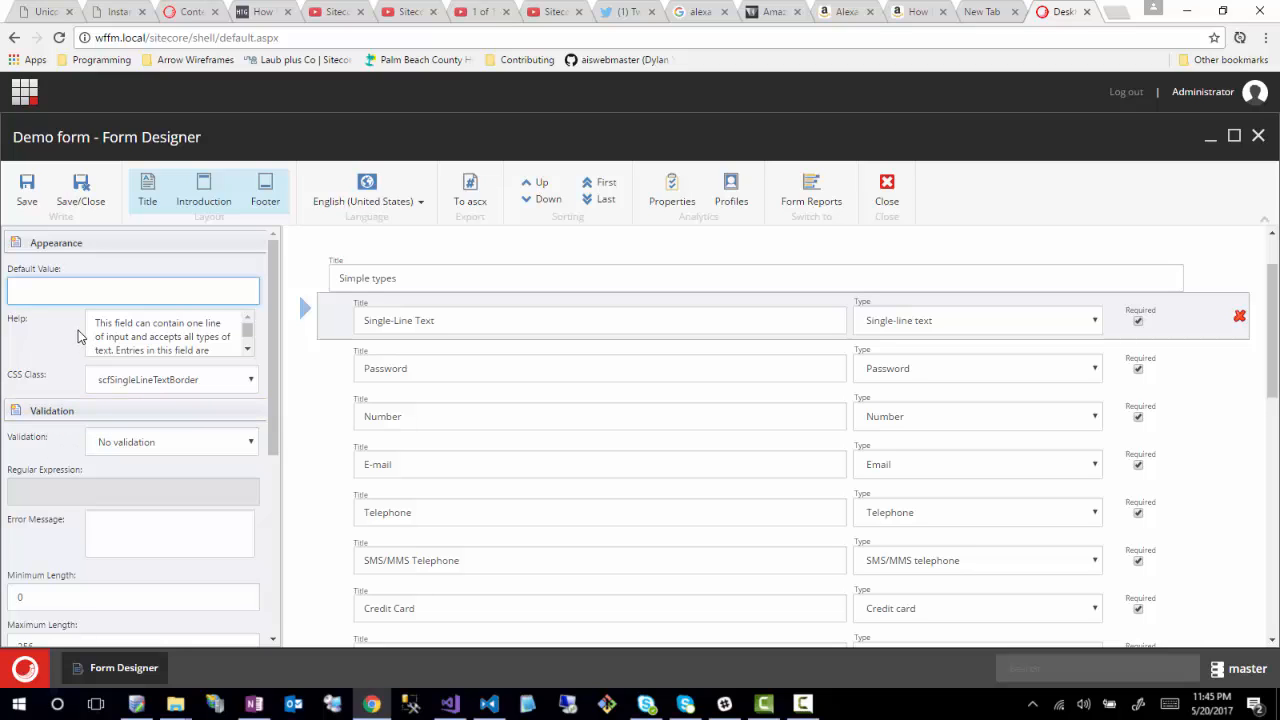
{"action": "left_click", "coordinate": [252, 379]}
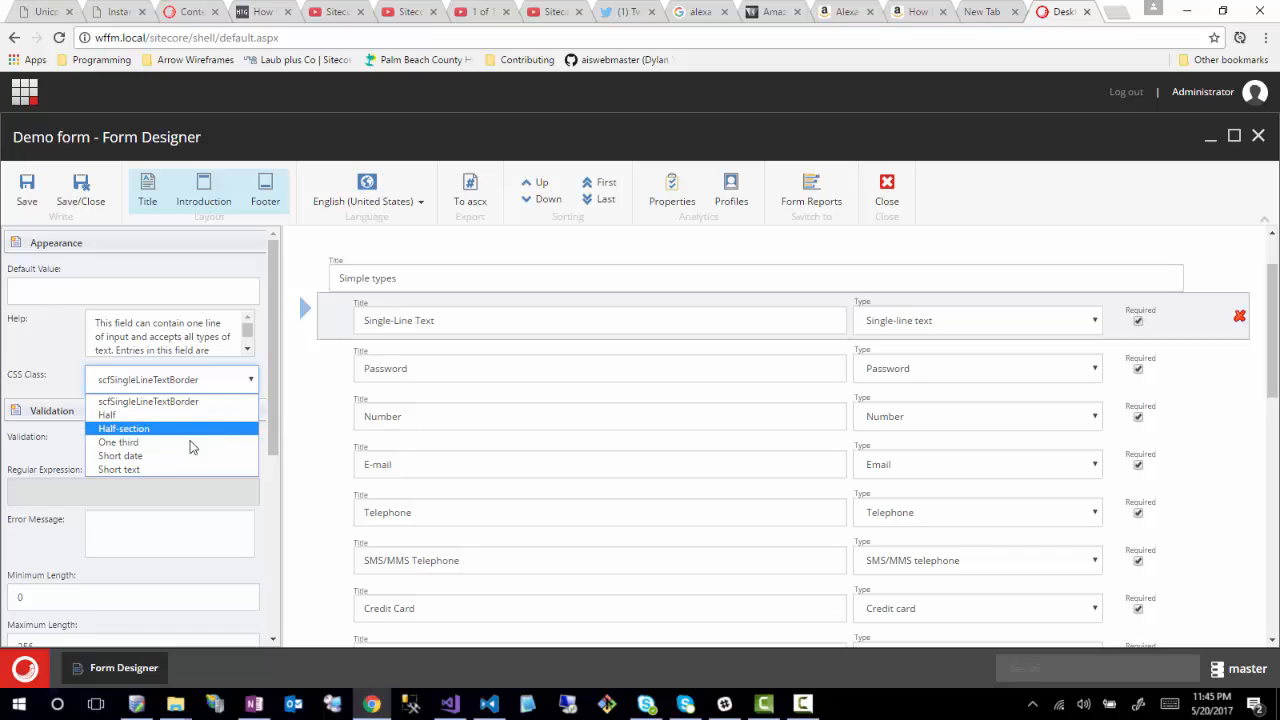
{"action": "left_click", "coordinate": [274, 340]}
{"action": "scroll", "coordinate": [267, 393], "scroll_direction": "down", "scroll_amount": 1}
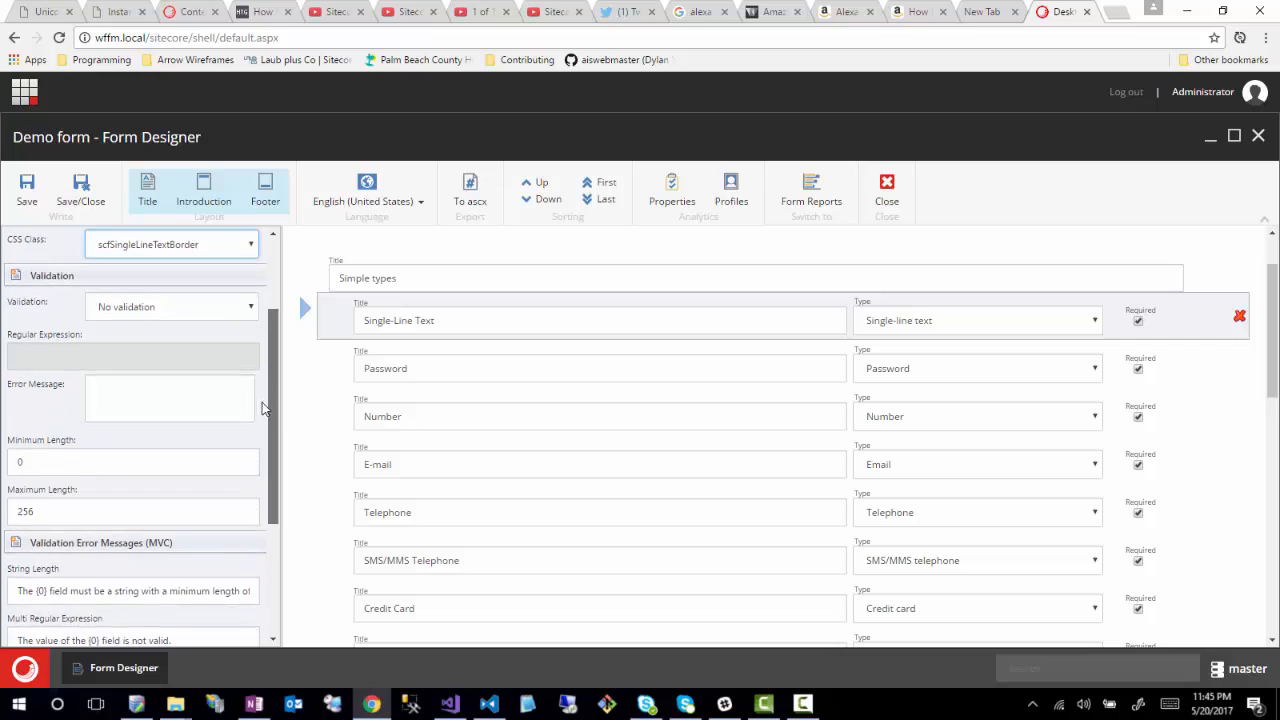
{"action": "scroll", "coordinate": [267, 393], "scroll_direction": "up", "scroll_amount": 1}
{"action": "left_click", "coordinate": [155, 296]}
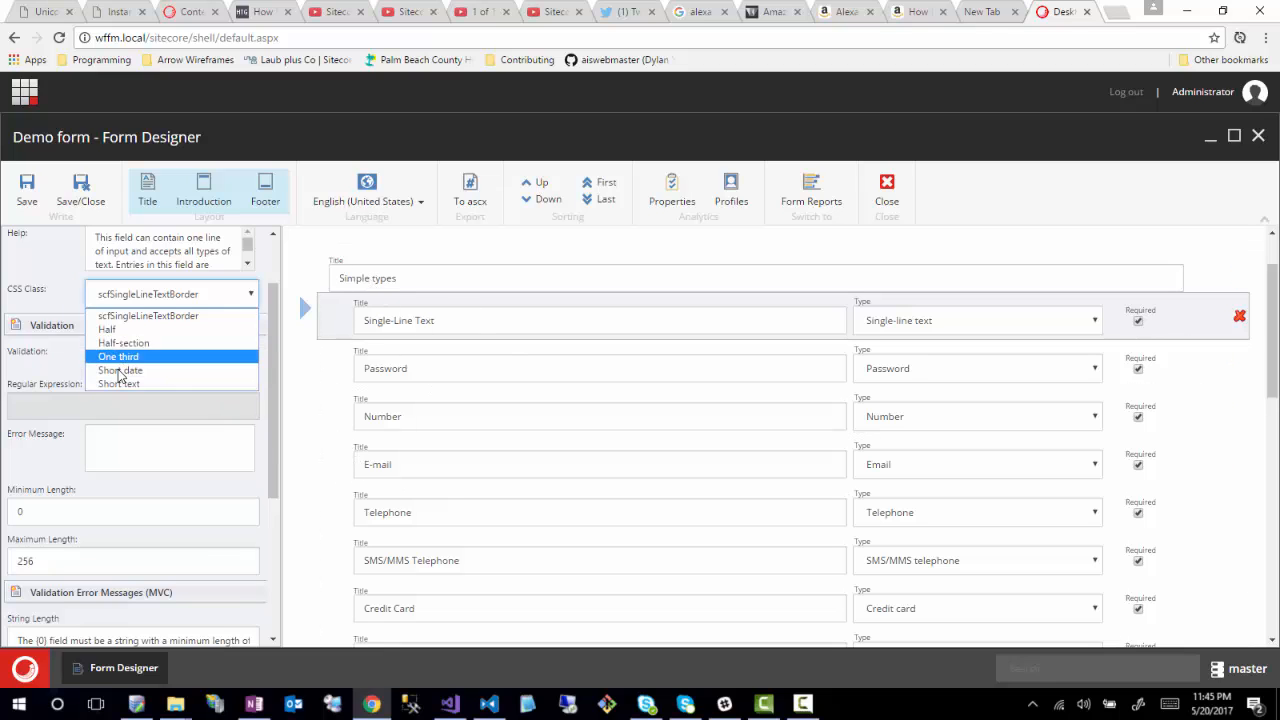
{"action": "left_click", "coordinate": [66, 299]}
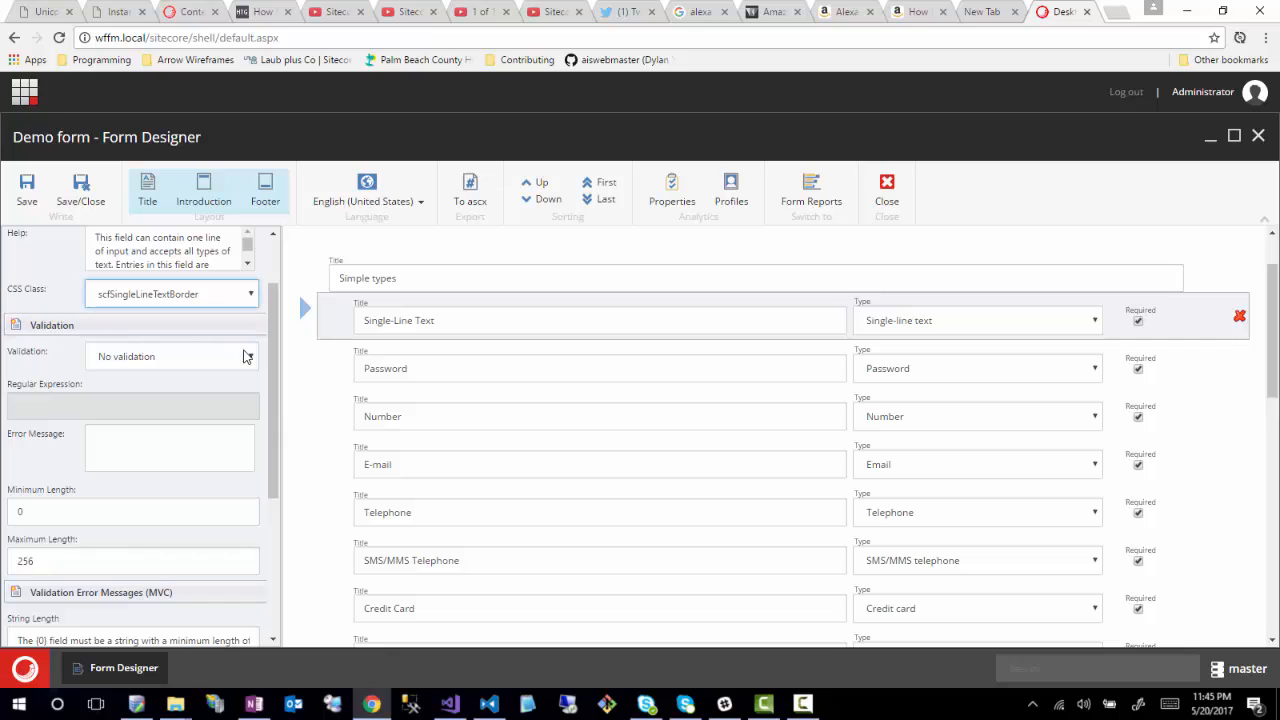
{"action": "scroll", "coordinate": [265, 355], "scroll_direction": "down", "scroll_amount": 1}
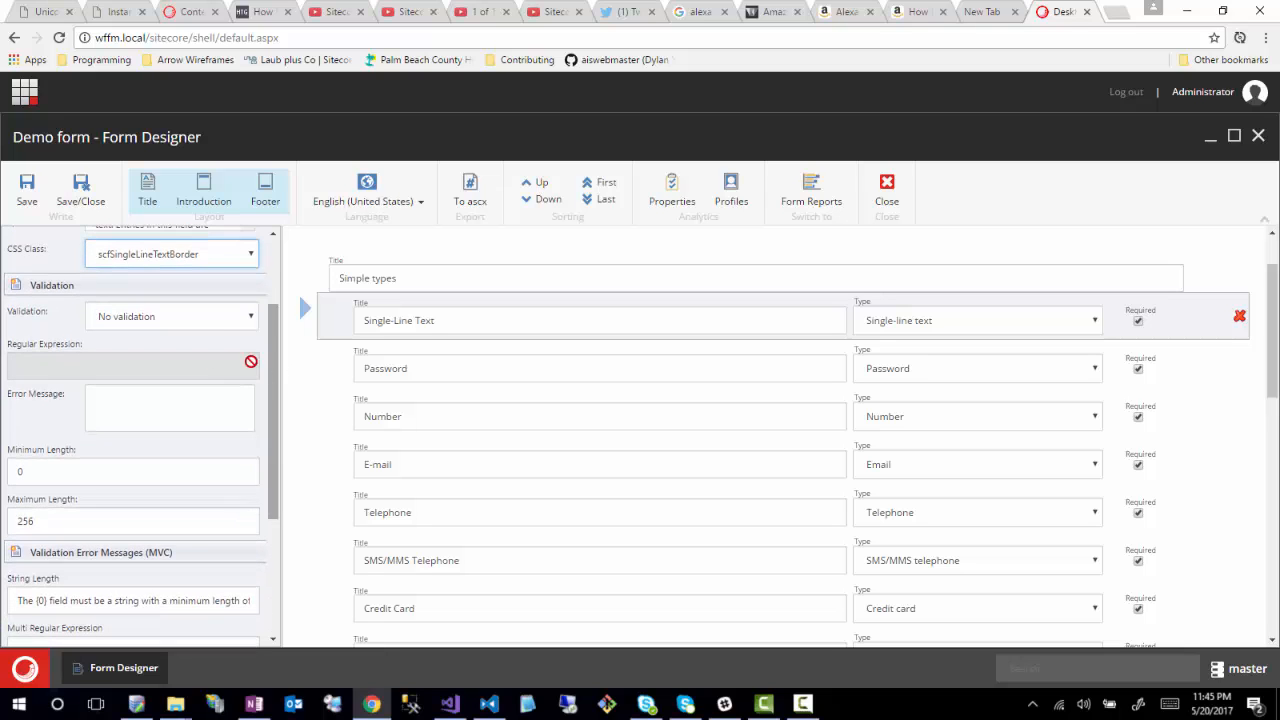
- Try Email address validation on the field, then revert it to No validation
{"action": "left_click", "coordinate": [214, 318]}
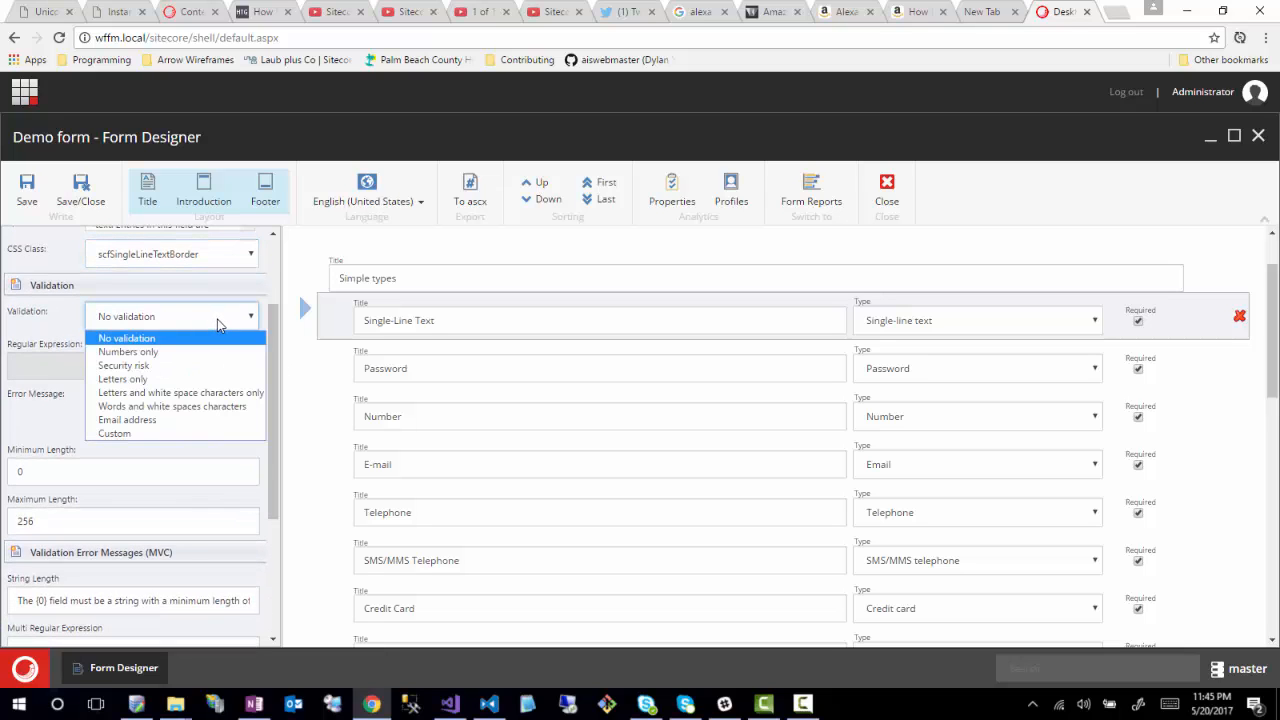
{"action": "left_click", "coordinate": [180, 420]}
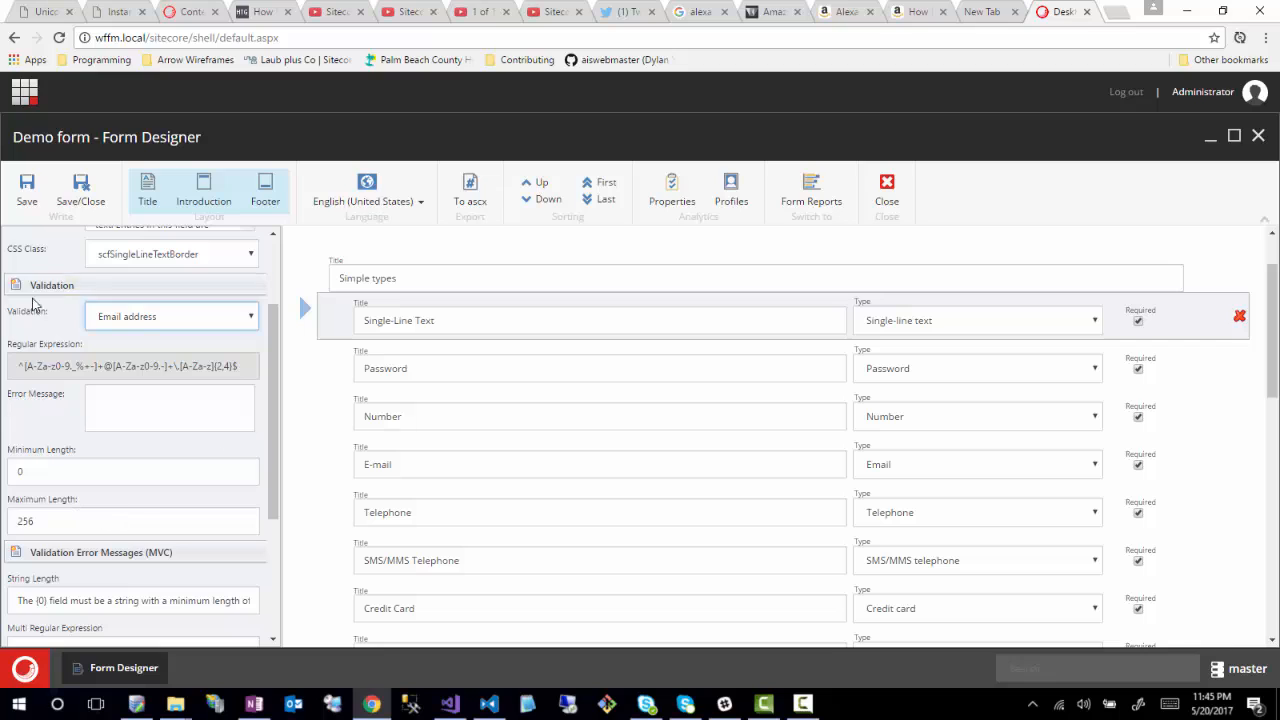
{"action": "left_click", "coordinate": [198, 318]}
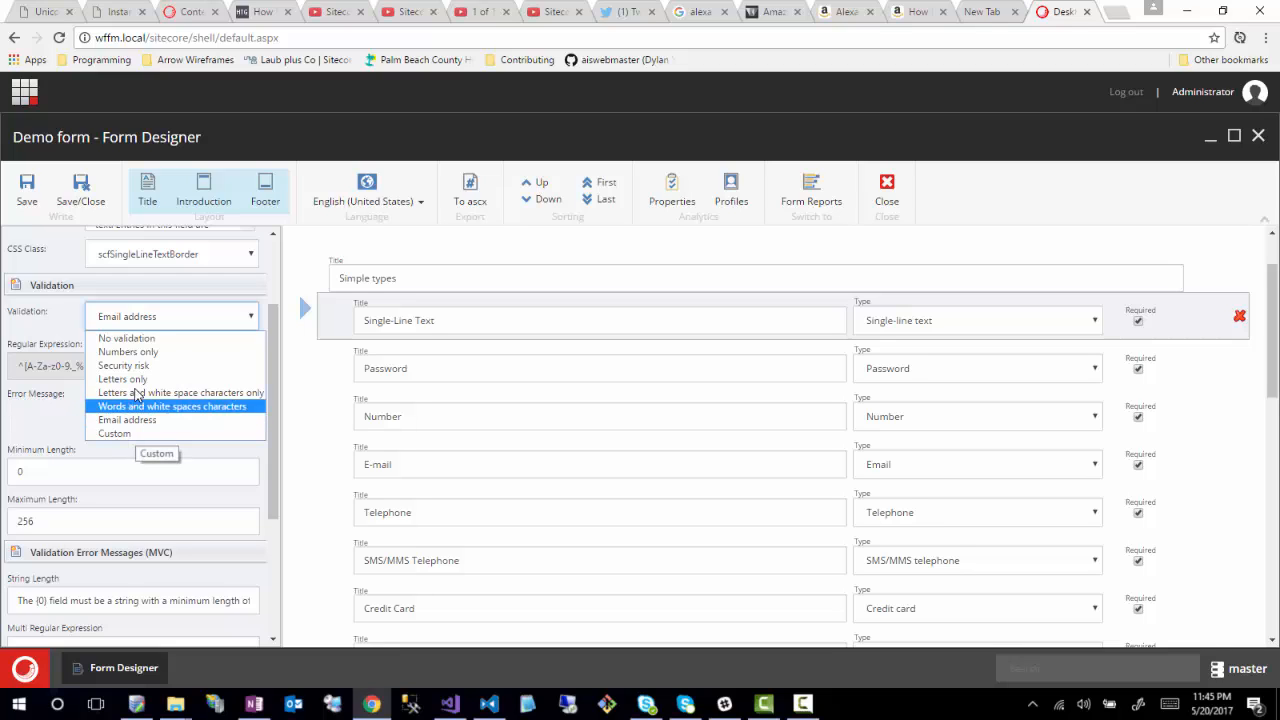
{"action": "left_click", "coordinate": [153, 341]}
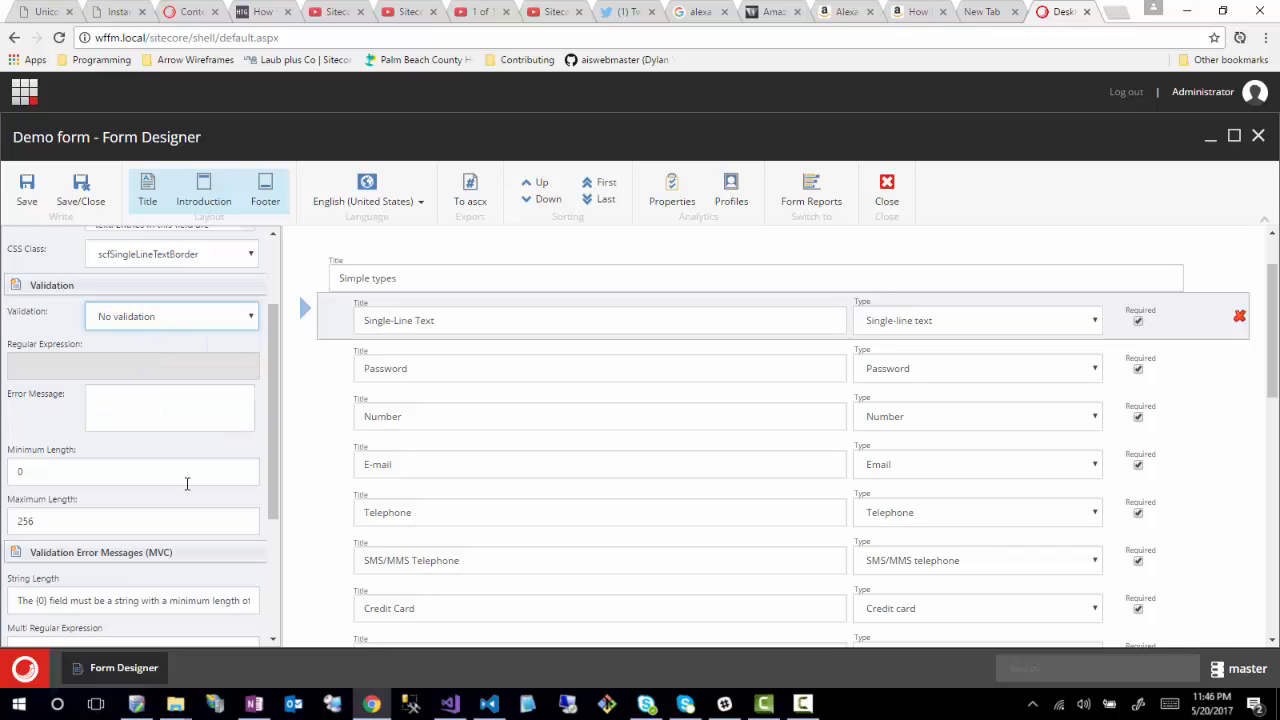
{"action": "scroll", "coordinate": [186, 483], "scroll_direction": "down", "scroll_amount": 3}
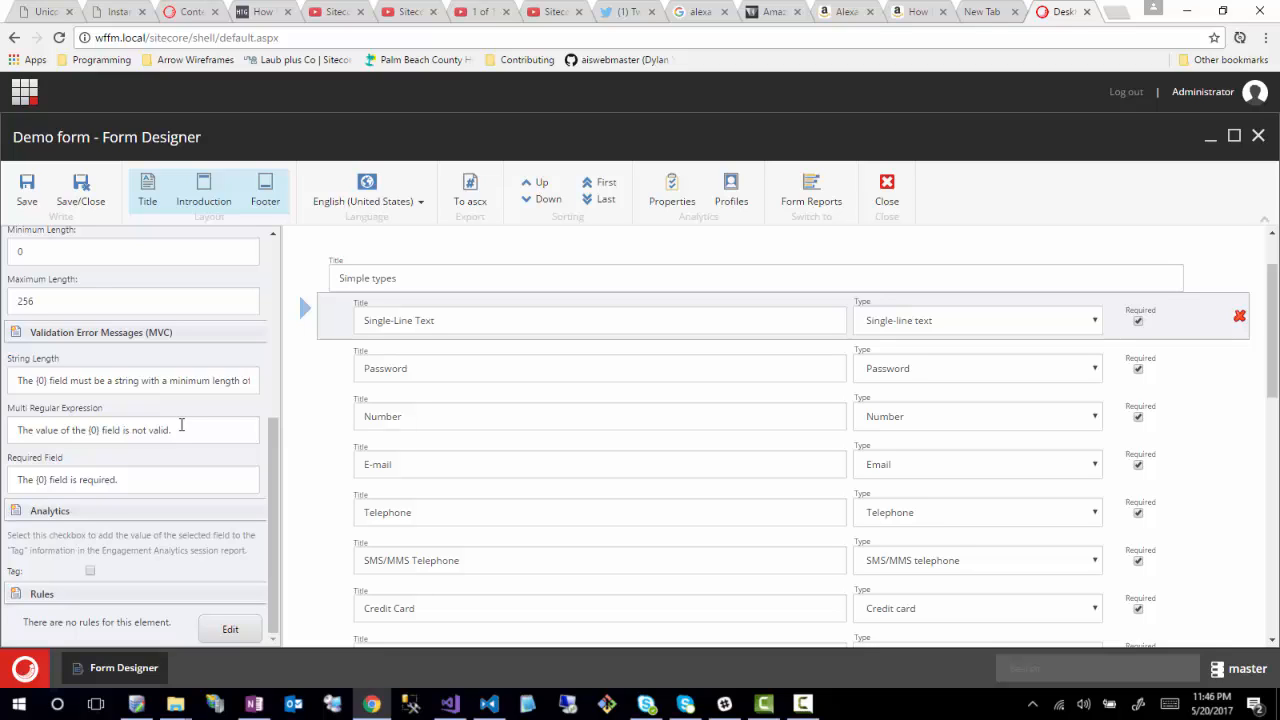
{"action": "left_click", "coordinate": [232, 630]}
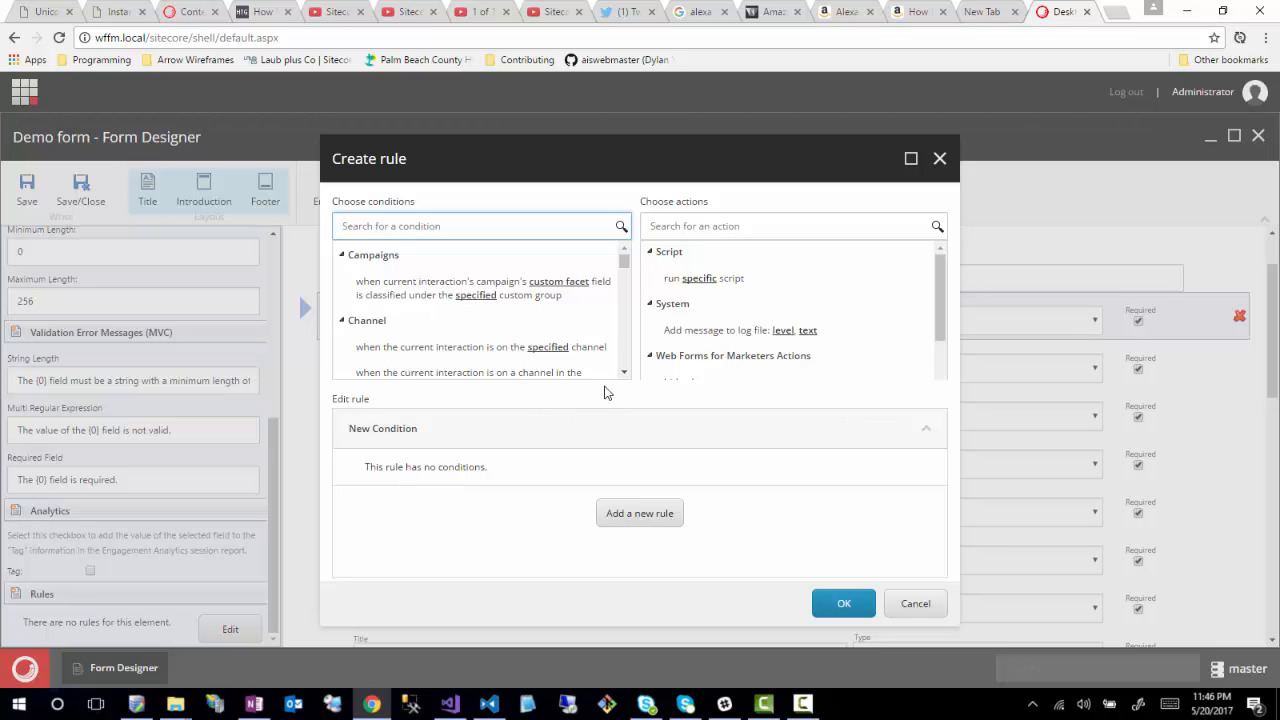
{"action": "scroll", "coordinate": [629, 374], "scroll_direction": "down", "scroll_amount": 3}
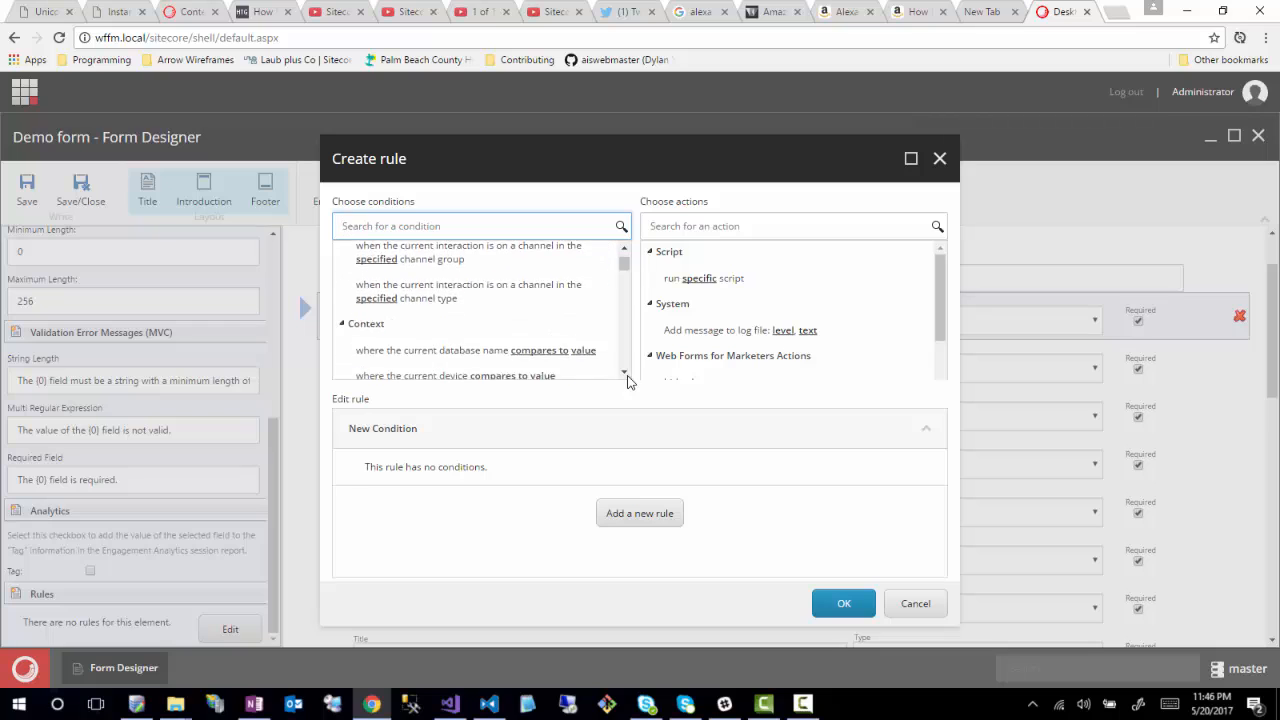
{"action": "scroll", "coordinate": [525, 341], "scroll_direction": "up", "scroll_amount": 1}
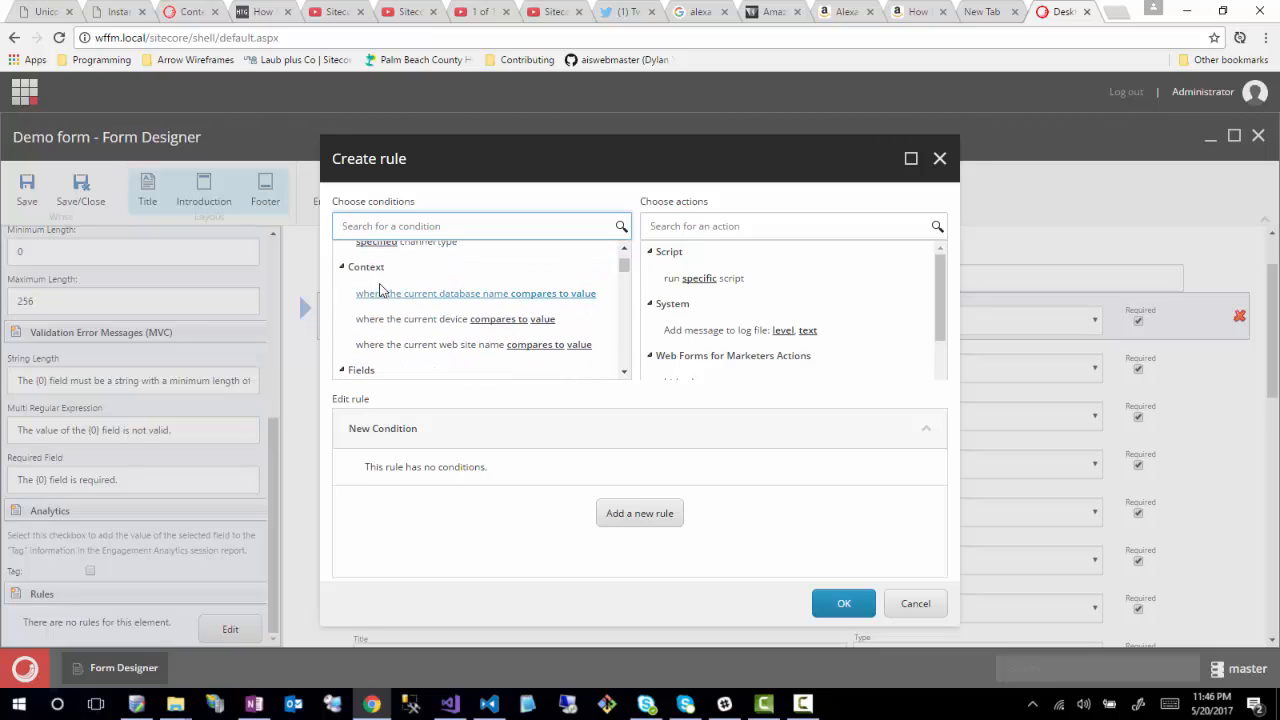
{"action": "left_click", "coordinate": [510, 304]}
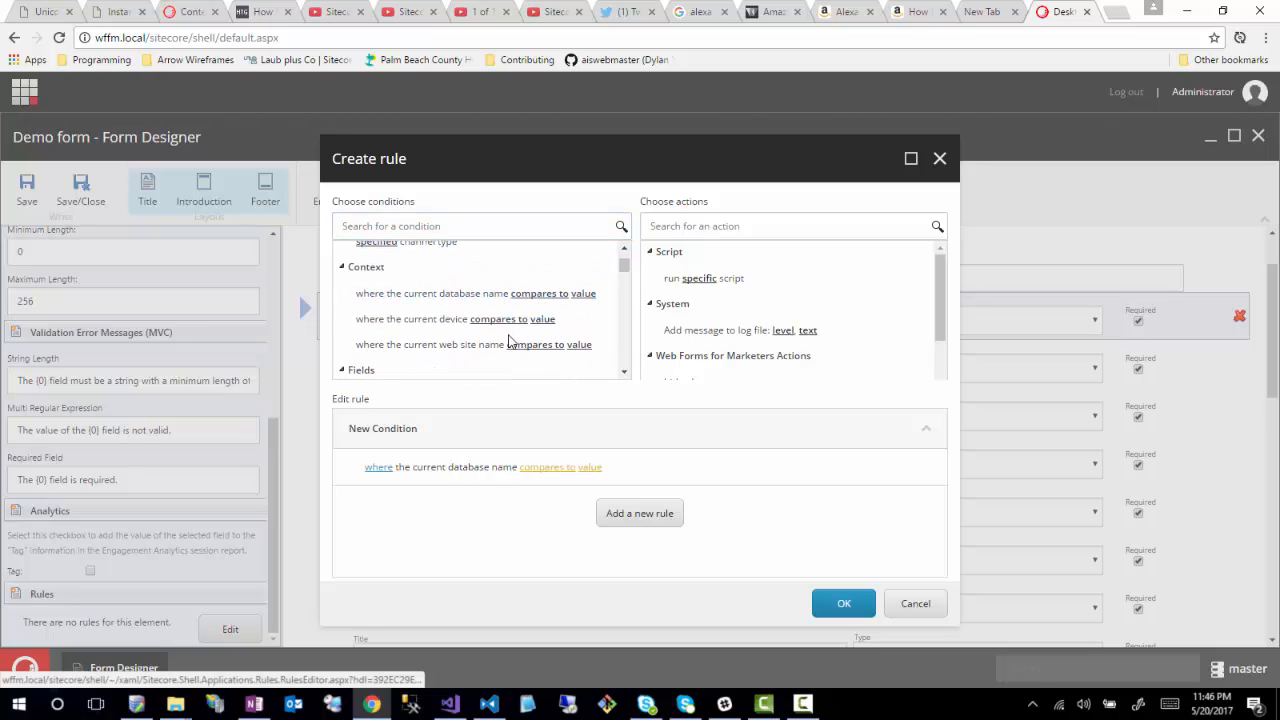
{"action": "left_click", "coordinate": [572, 470]}
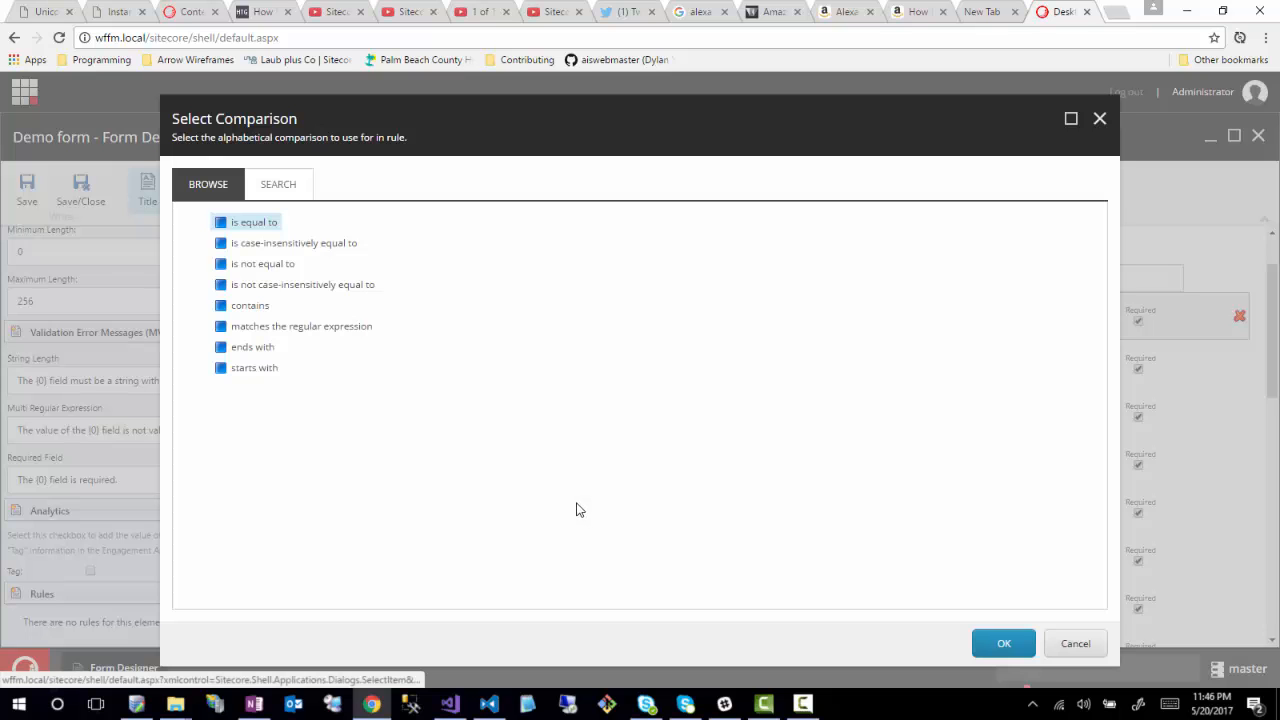
{"action": "left_click", "coordinate": [1070, 645]}
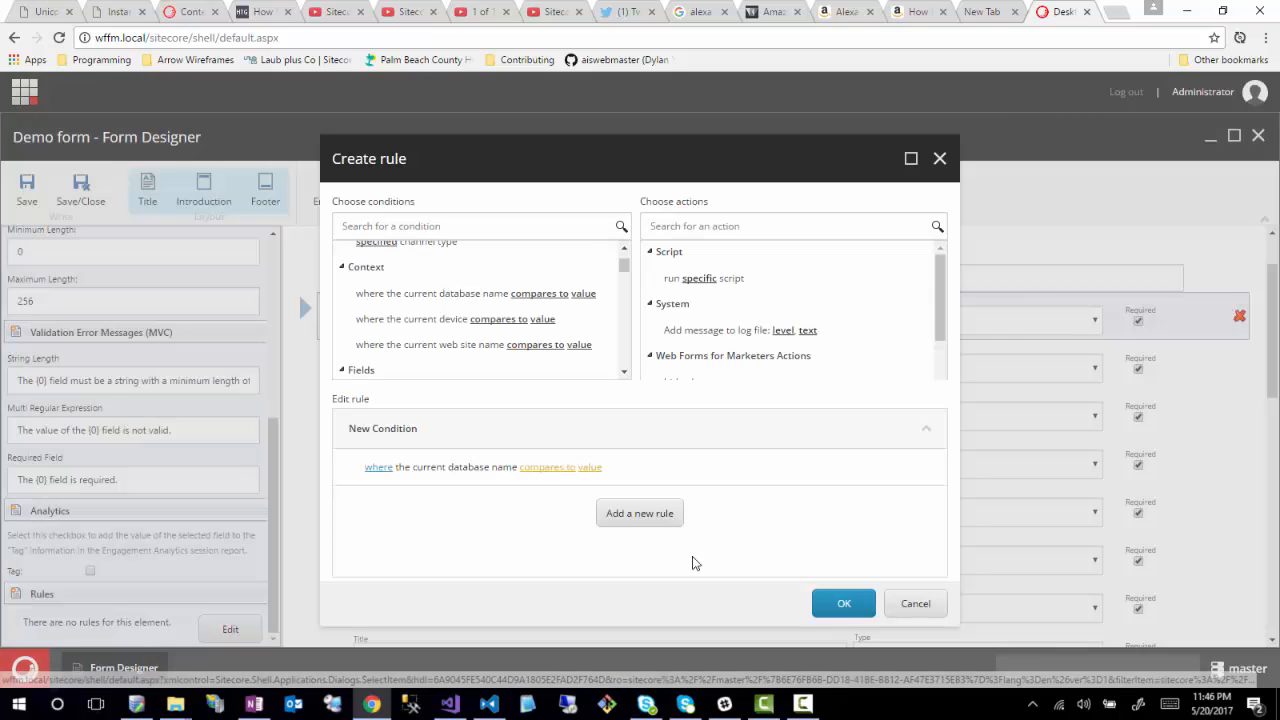
{"action": "left_click", "coordinate": [588, 468]}
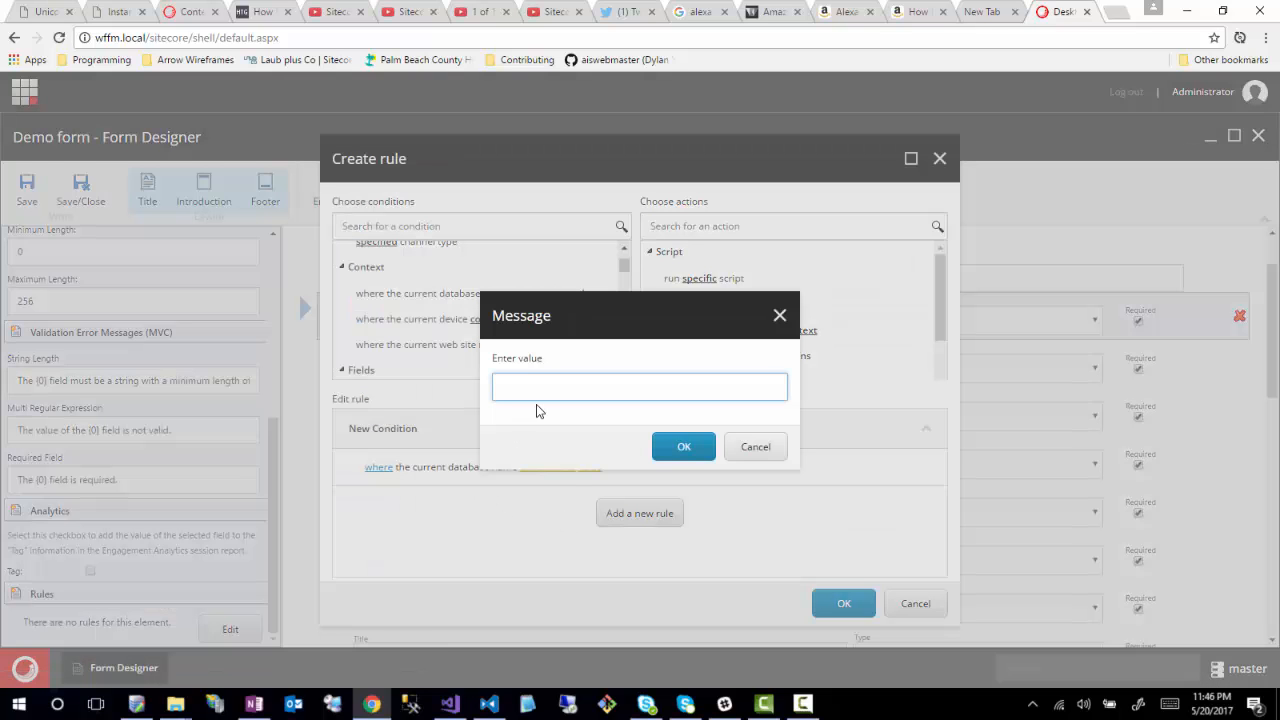
{"action": "type", "text": "master"}
{"action": "left_click", "coordinate": [680, 450]}
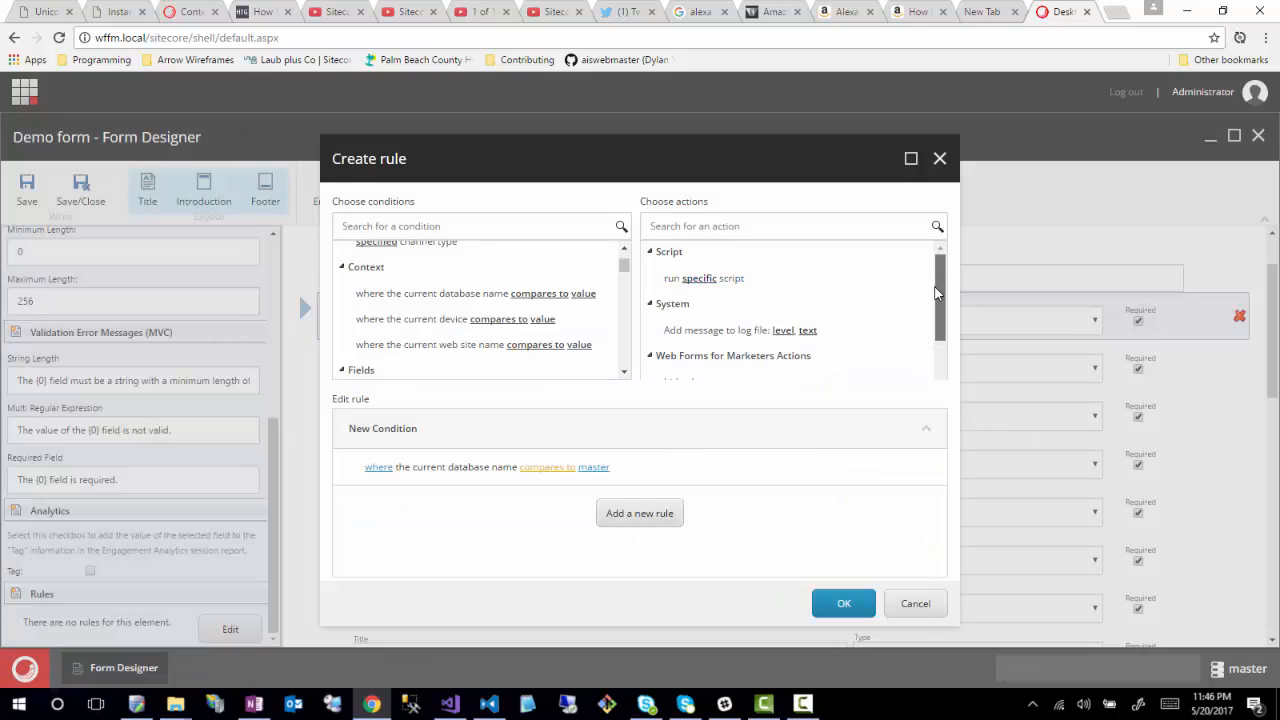
{"action": "left_click_drag", "start_coordinate": [935, 287], "coordinate": [685, 371]}
{"action": "left_click_drag", "start_coordinate": [942, 280], "coordinate": [939, 335]}
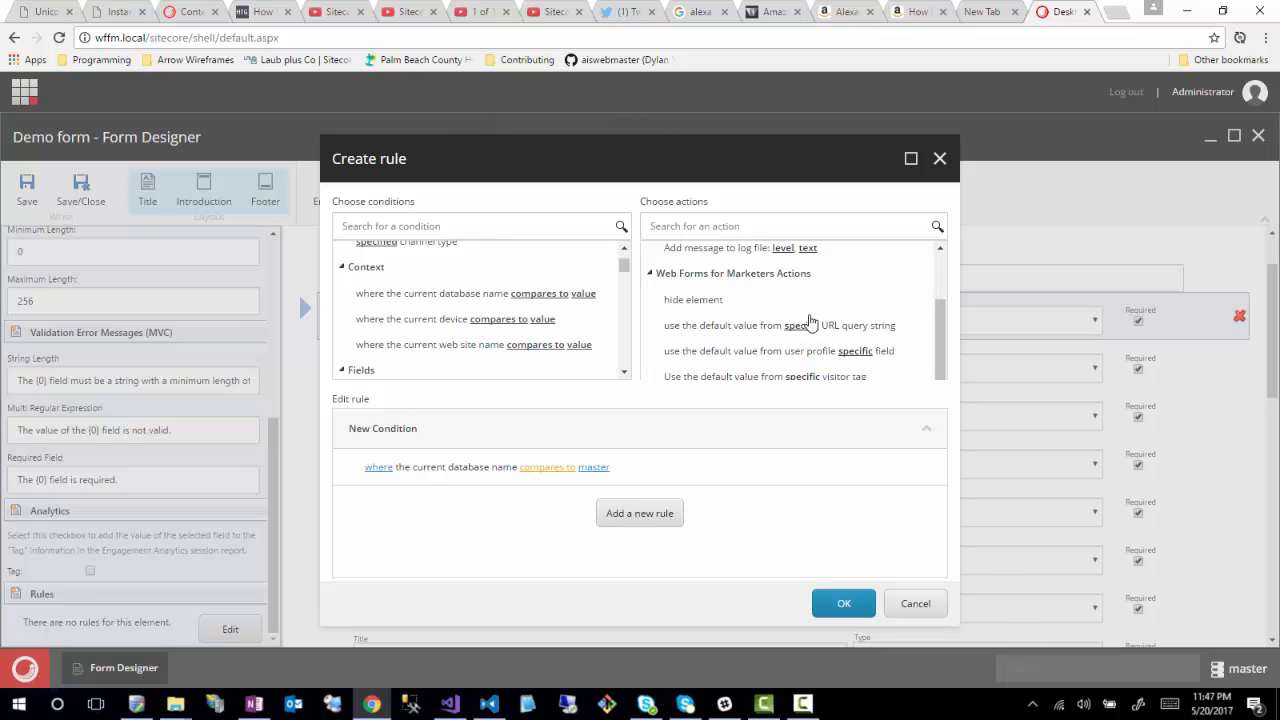
{"action": "left_click", "coordinate": [916, 605]}
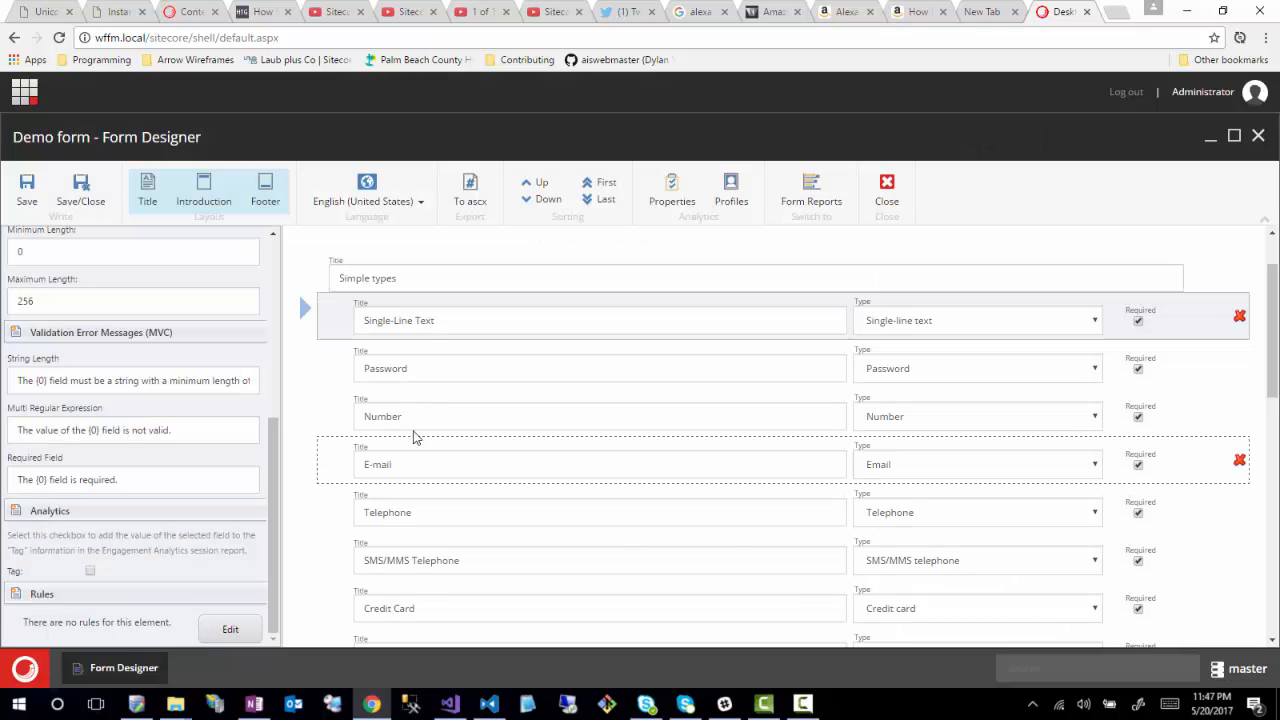
- Change the Single-Line Text field's type to Credit card and open its Card Types list
{"action": "left_click", "coordinate": [842, 323]}
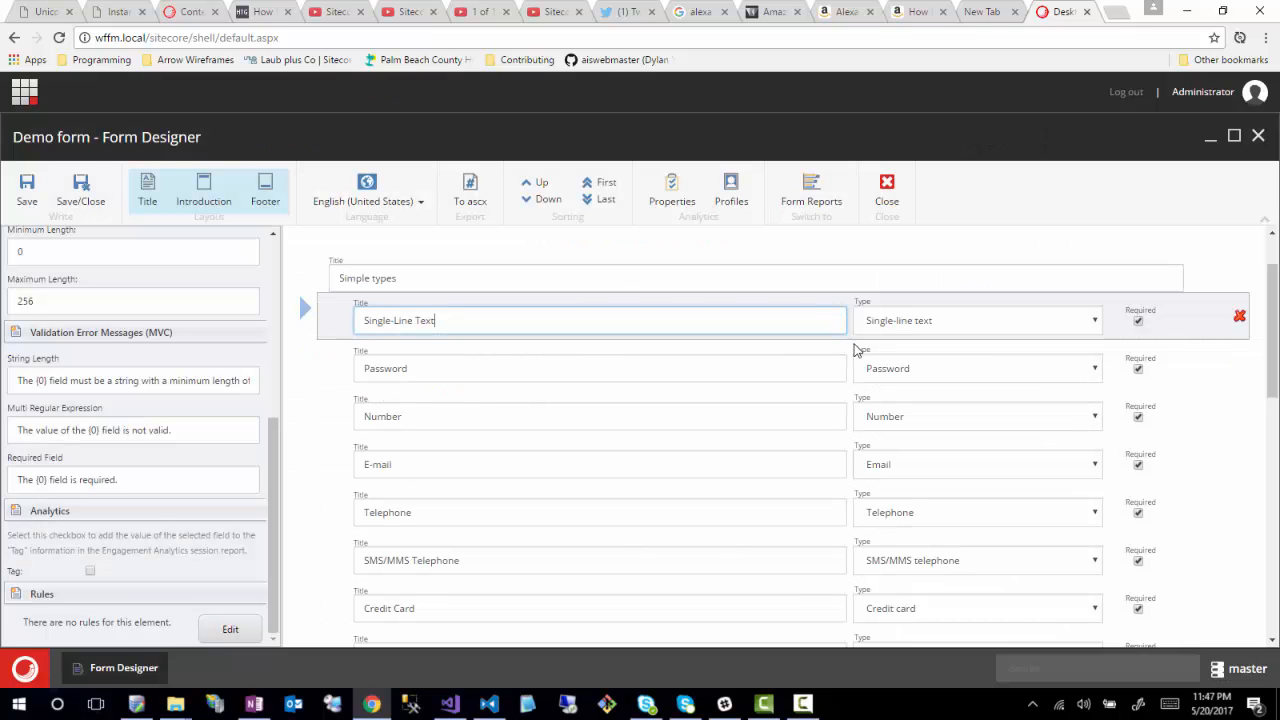
{"action": "left_click", "coordinate": [1100, 322]}
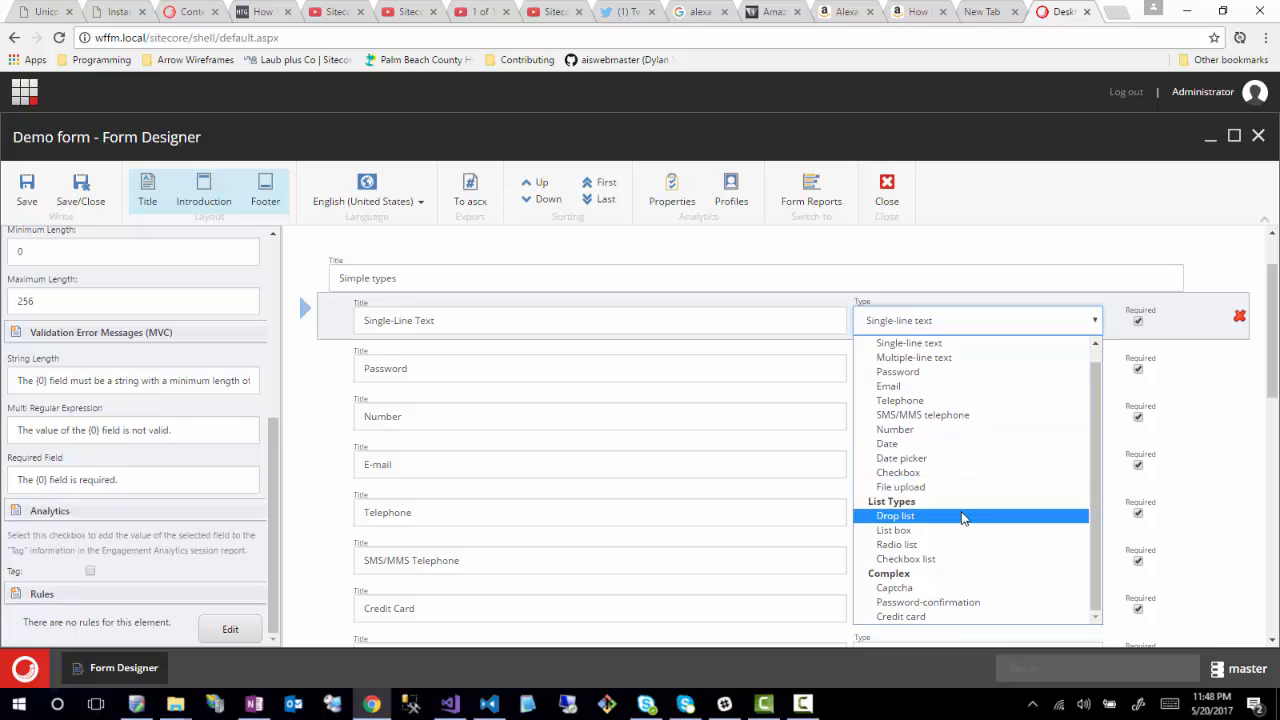
{"action": "left_click", "coordinate": [872, 618]}
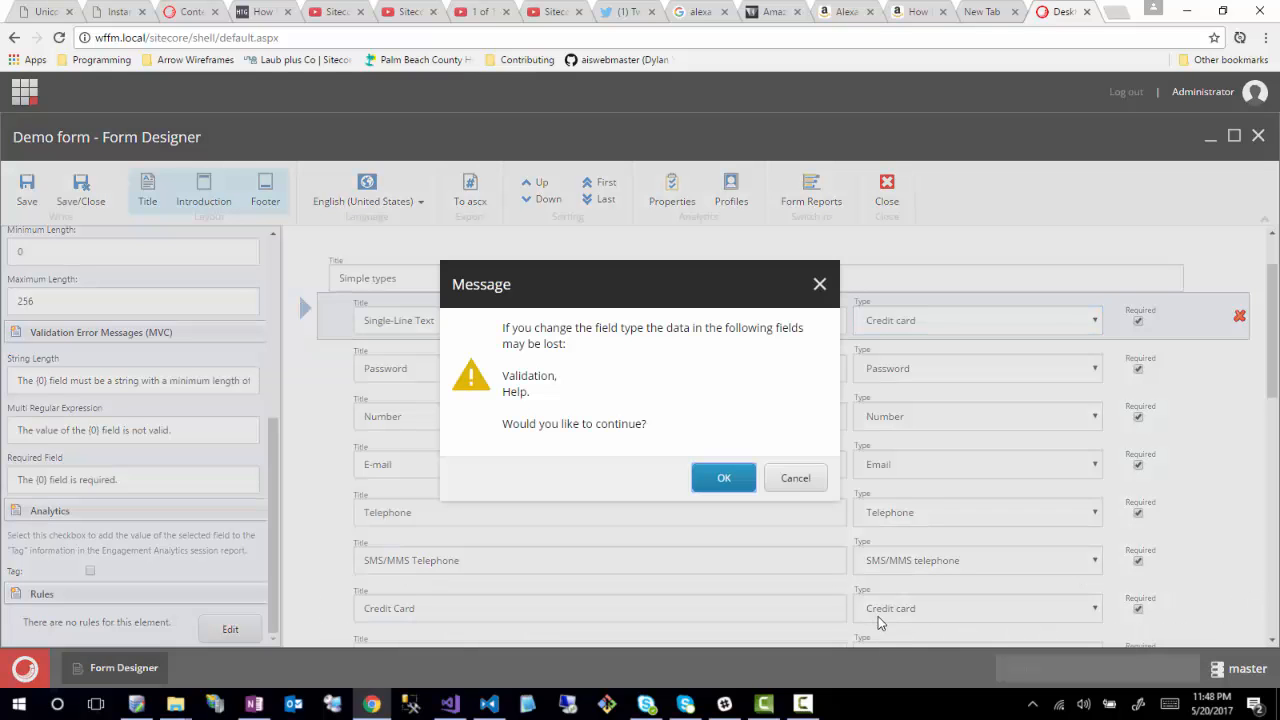
{"action": "left_click", "coordinate": [737, 484]}
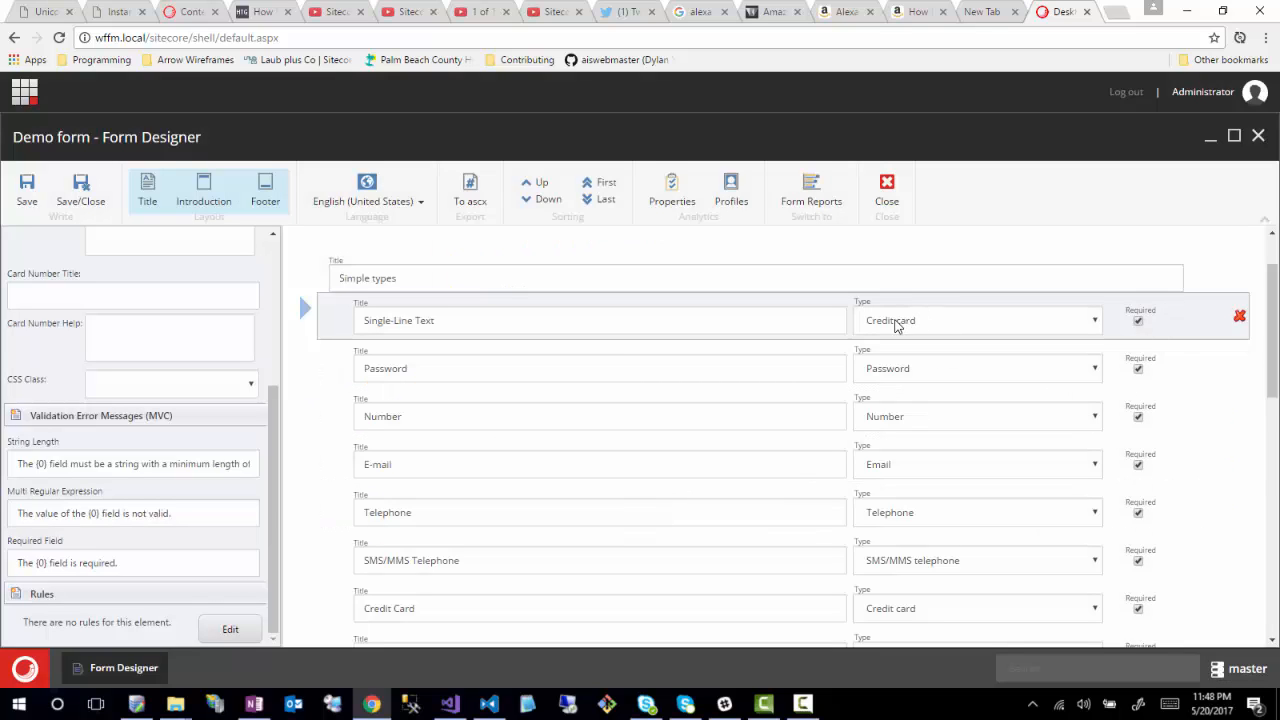
{"action": "scroll", "coordinate": [141, 495], "scroll_direction": "up", "scroll_amount": 3}
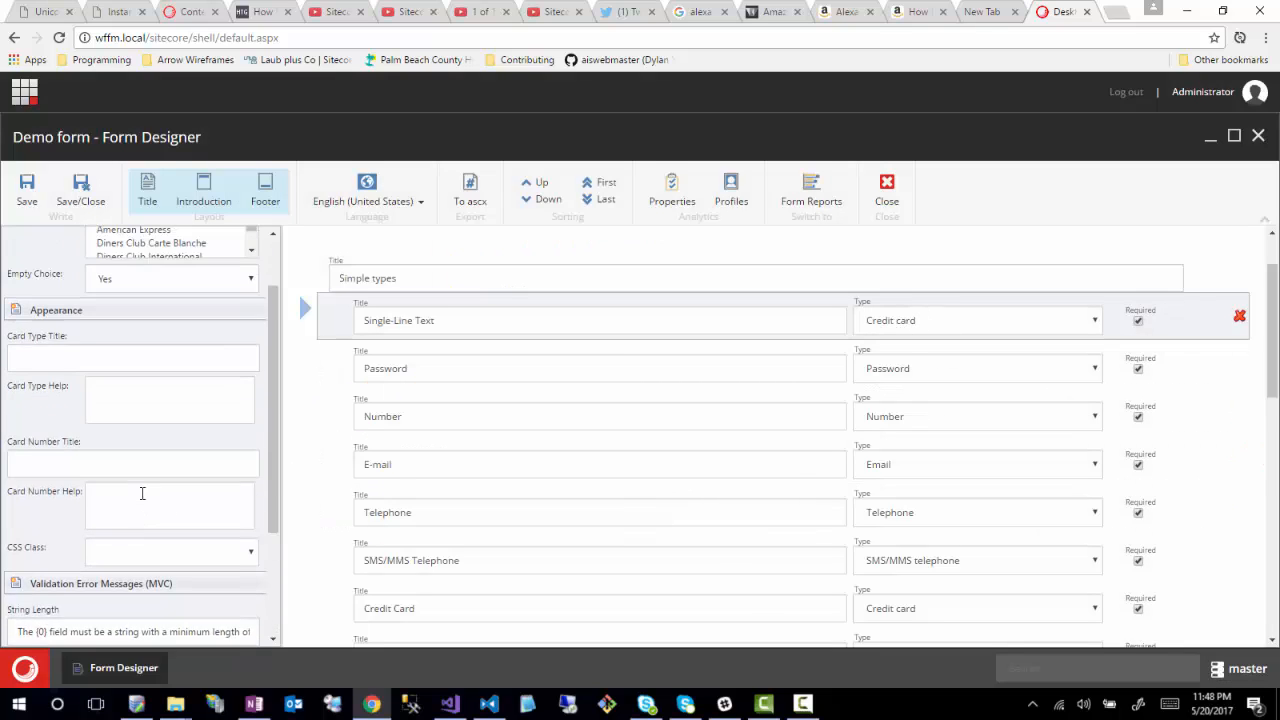
{"action": "scroll", "coordinate": [139, 502], "scroll_direction": "up", "scroll_amount": 1}
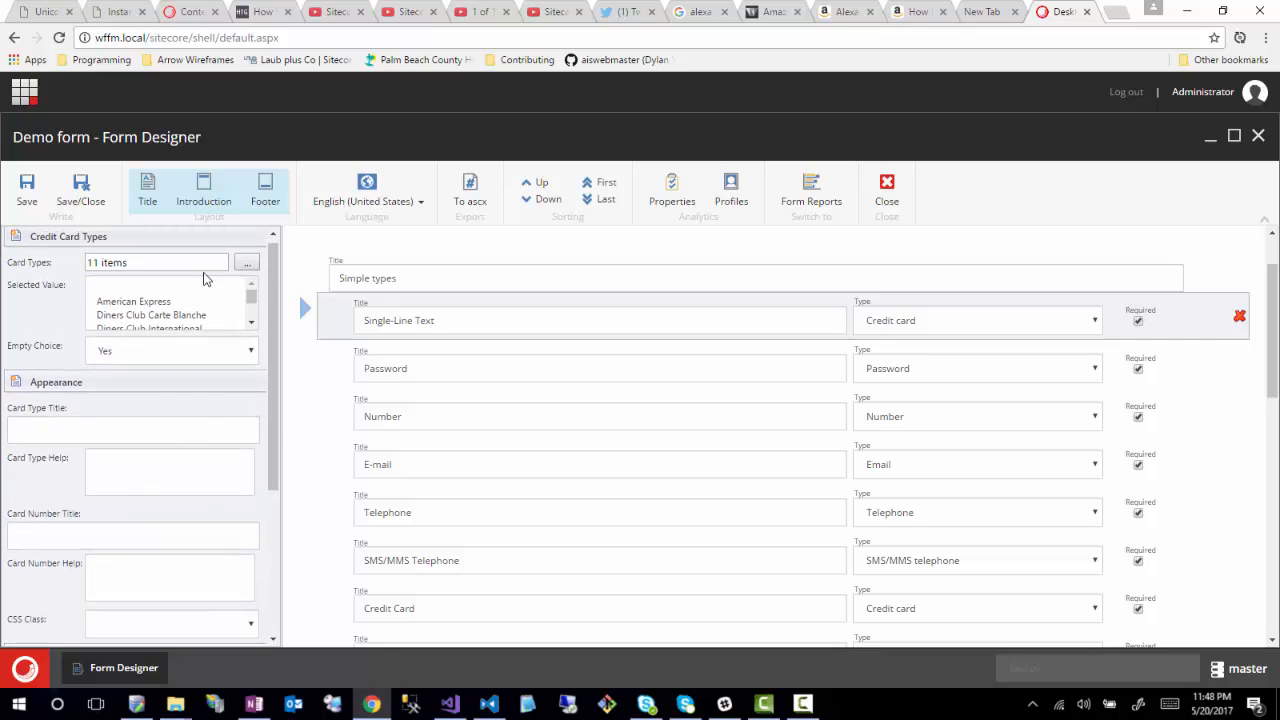
{"action": "left_click", "coordinate": [247, 262]}
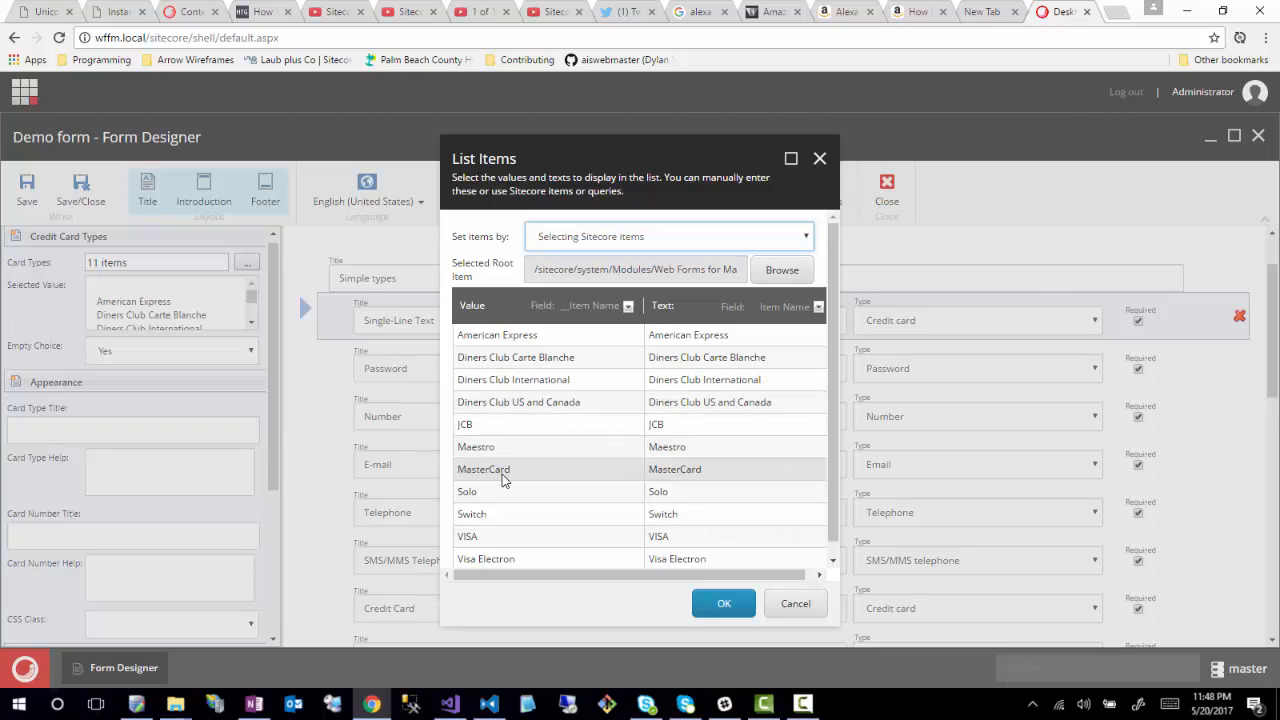
{"action": "left_click", "coordinate": [470, 424]}
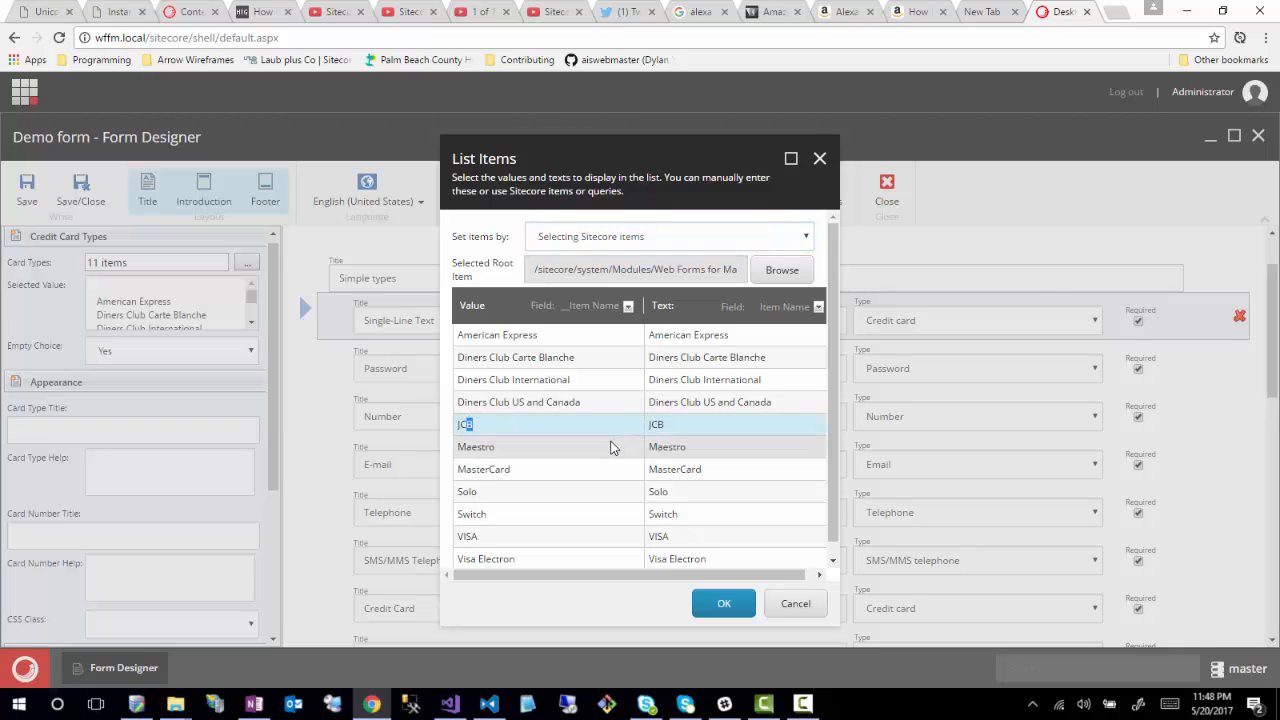
{"action": "left_click", "coordinate": [518, 427]}
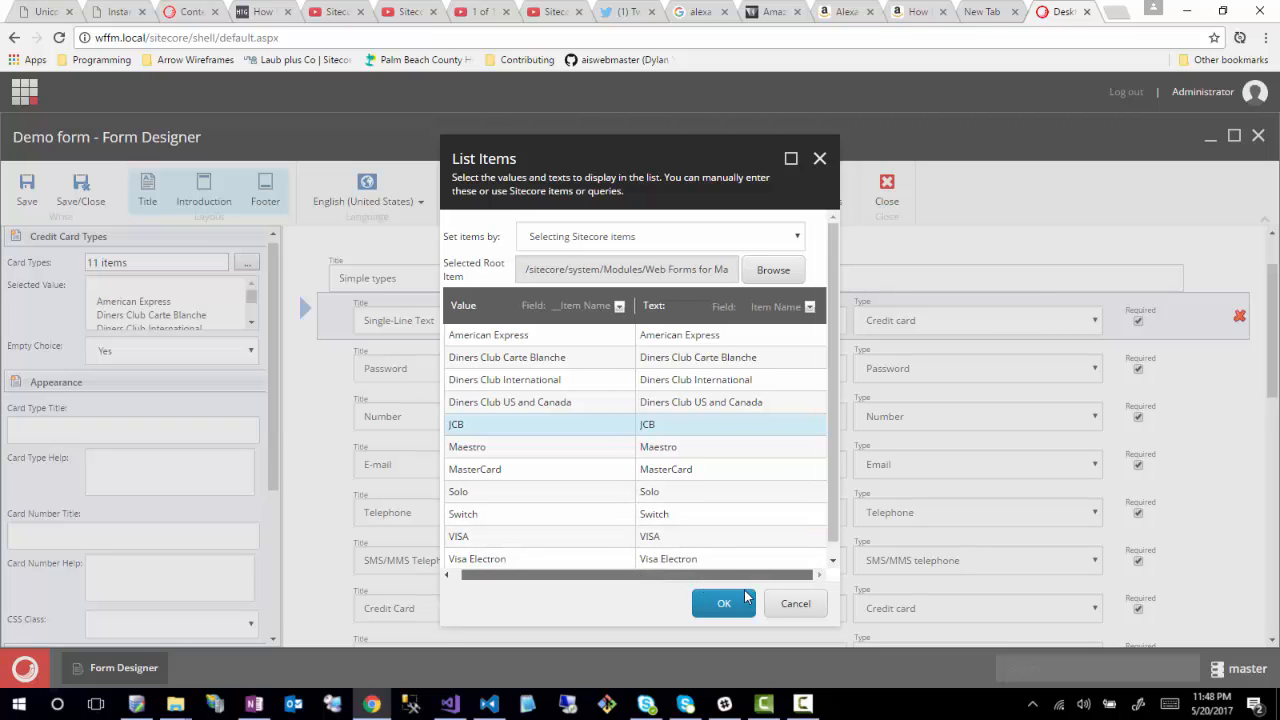
{"action": "left_click", "coordinate": [770, 238]}
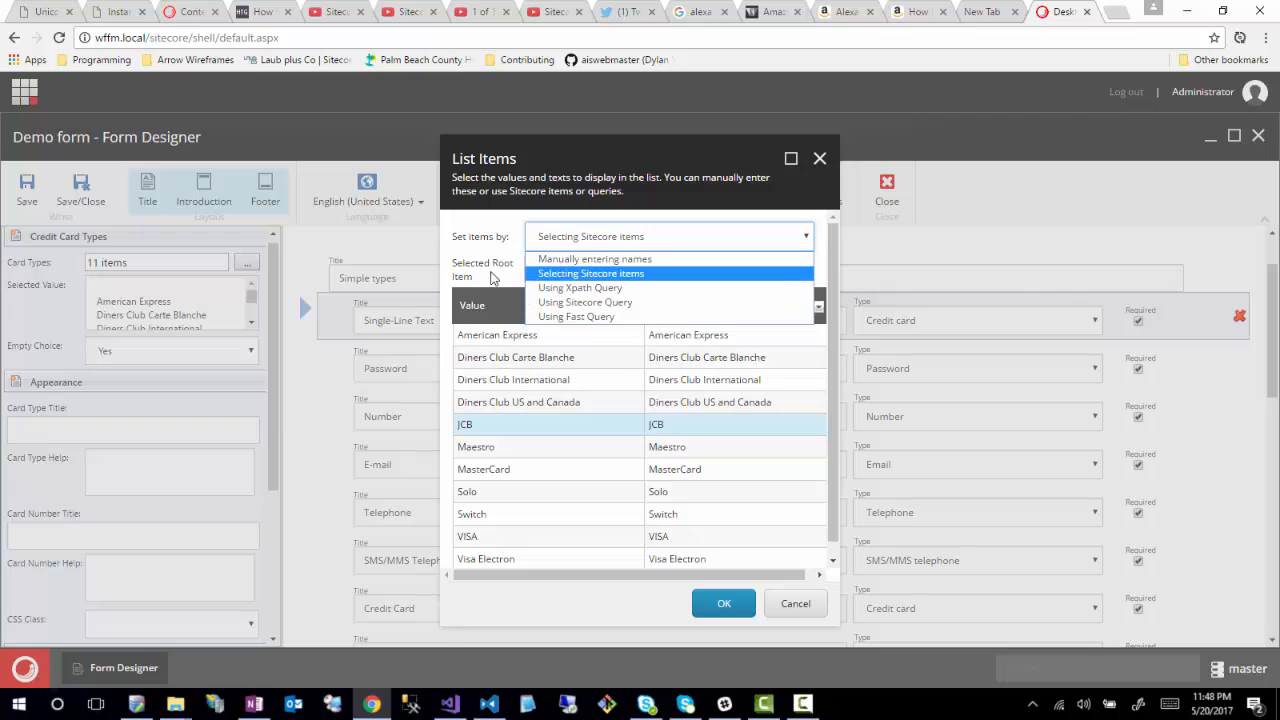
{"action": "left_click", "coordinate": [730, 273]}
{"action": "left_click", "coordinate": [795, 606]}
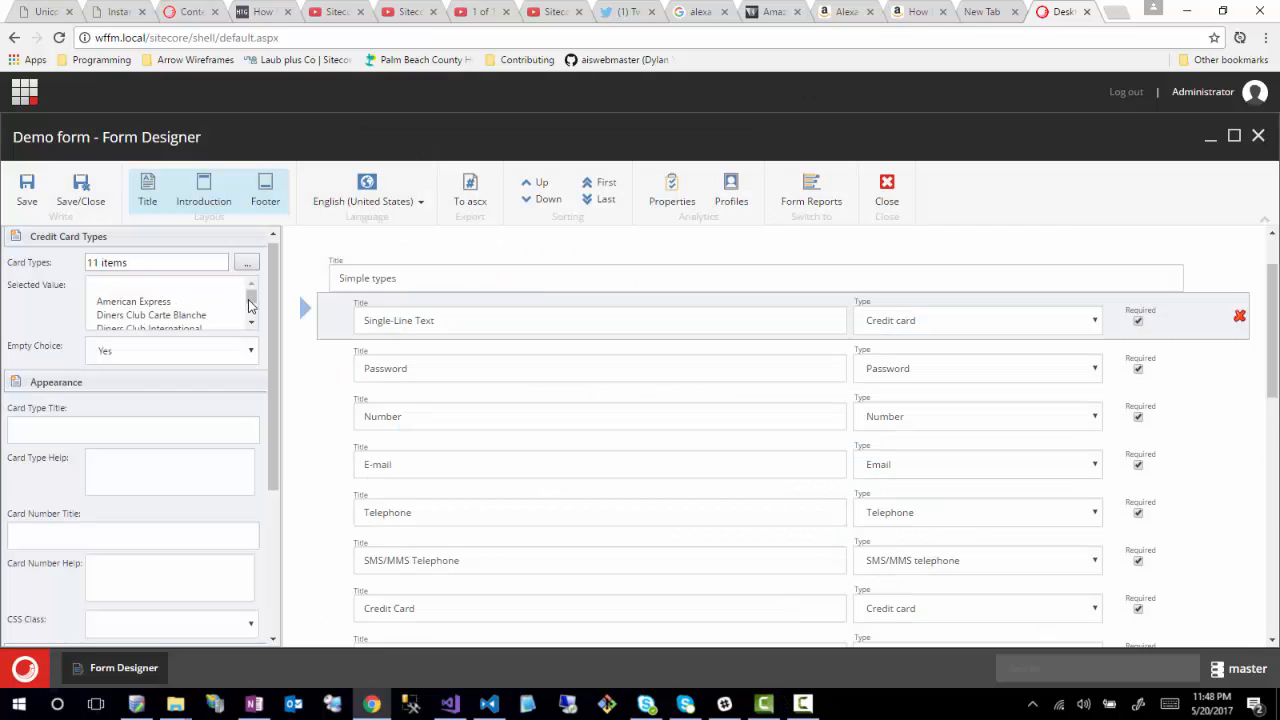
{"action": "left_click_drag", "start_coordinate": [253, 307], "coordinate": [257, 328]}
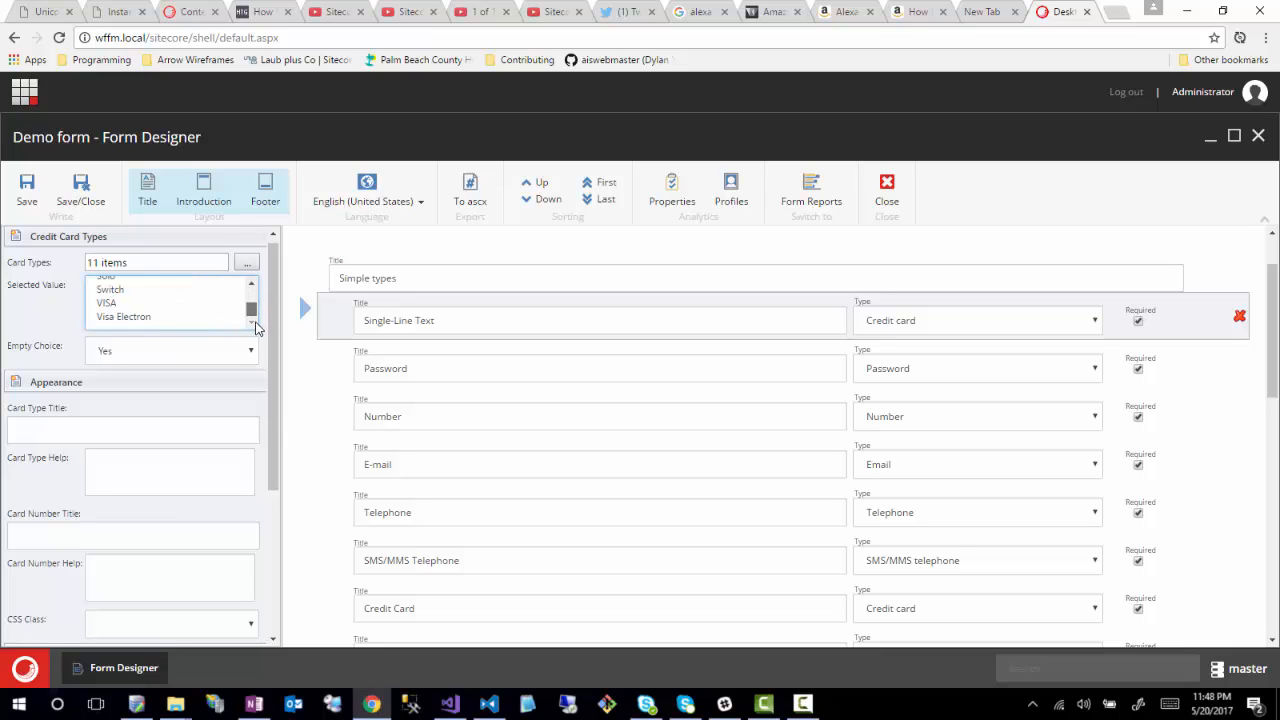
{"action": "left_click", "coordinate": [210, 357]}
{"action": "scroll", "coordinate": [80, 385], "scroll_direction": "down", "scroll_amount": 3}
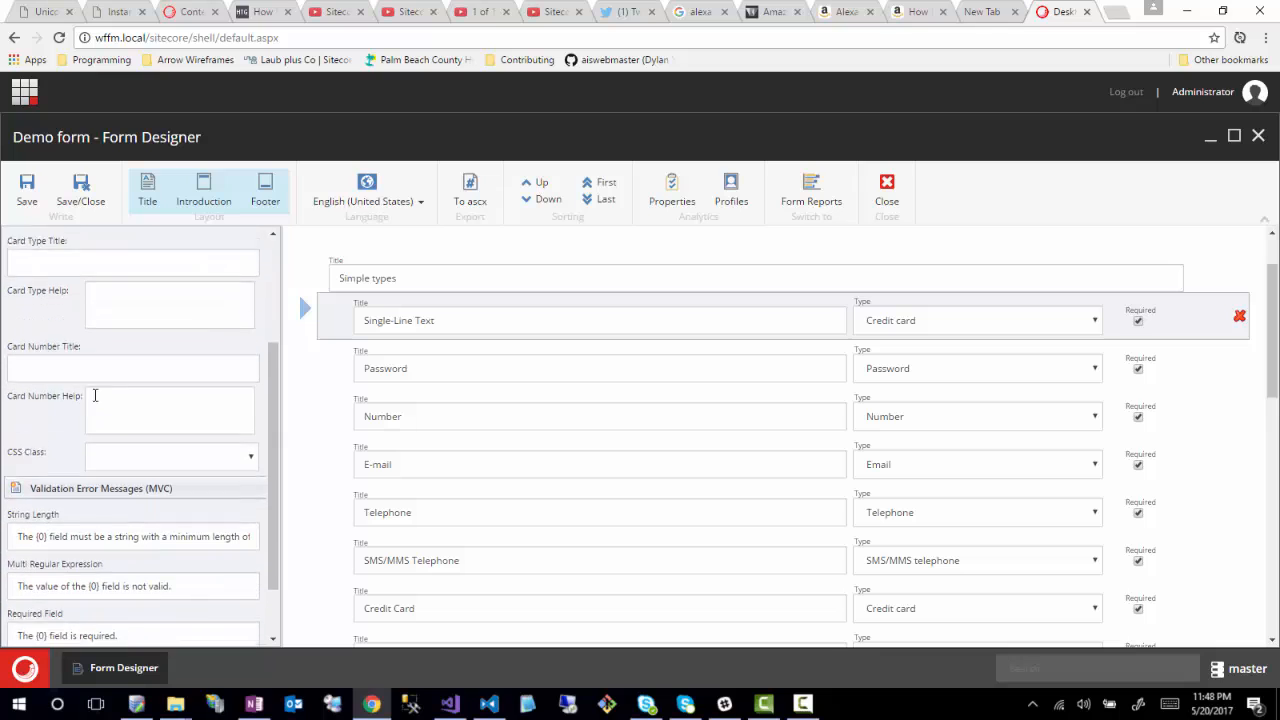
- Delete the Single-Line Text field and select the footer text above the Submit button
{"action": "left_click", "coordinate": [1240, 318]}
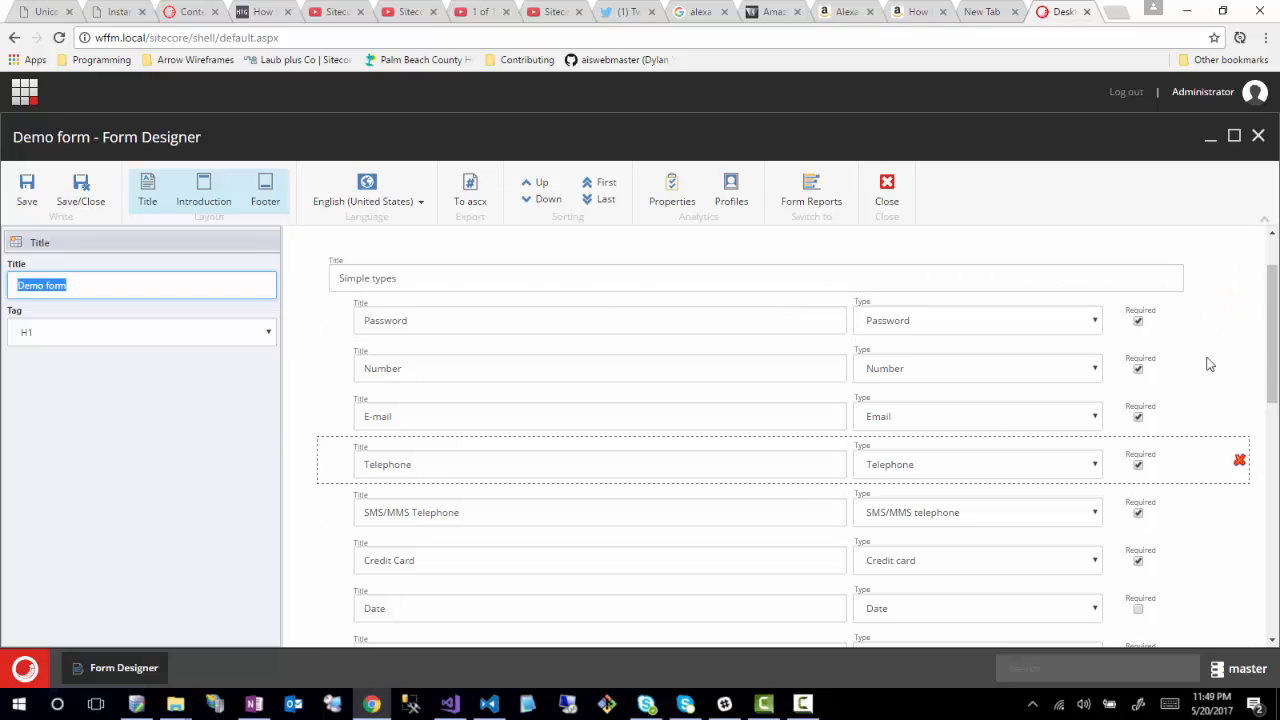
{"action": "scroll", "coordinate": [826, 450], "scroll_direction": "down", "scroll_amount": 7}
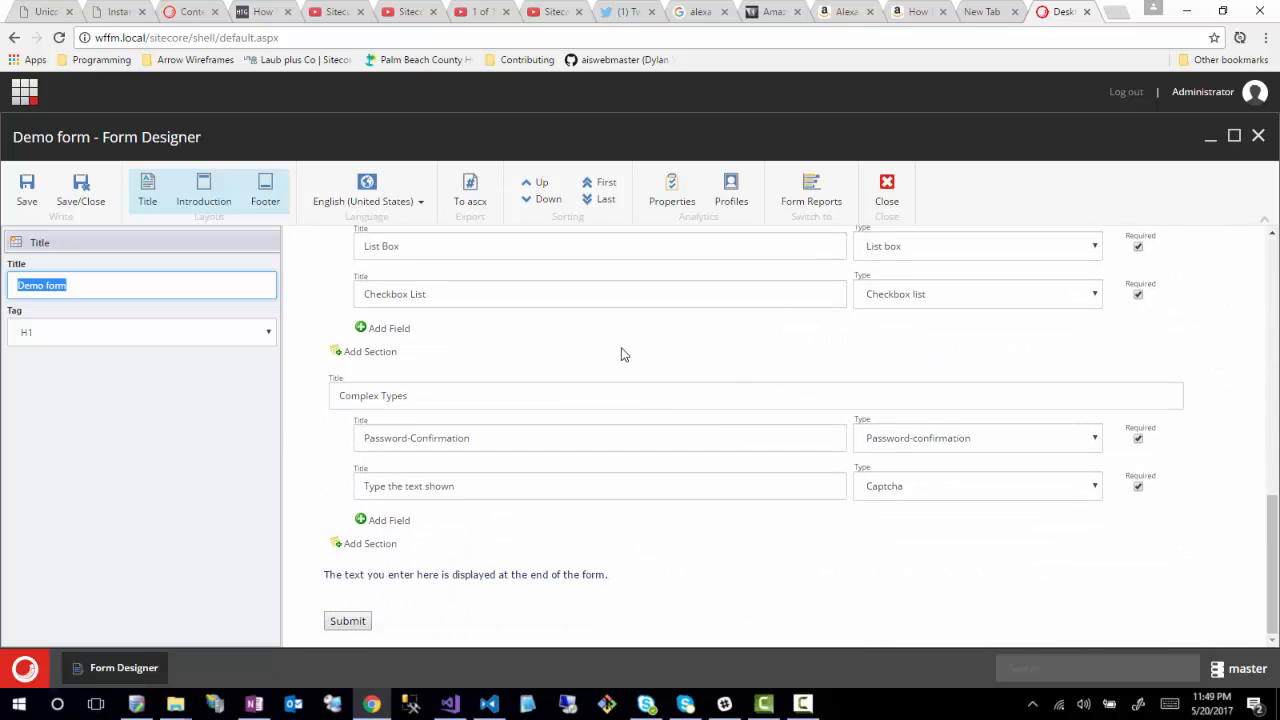
{"action": "scroll", "coordinate": [500, 372], "scroll_direction": "up", "scroll_amount": 1}
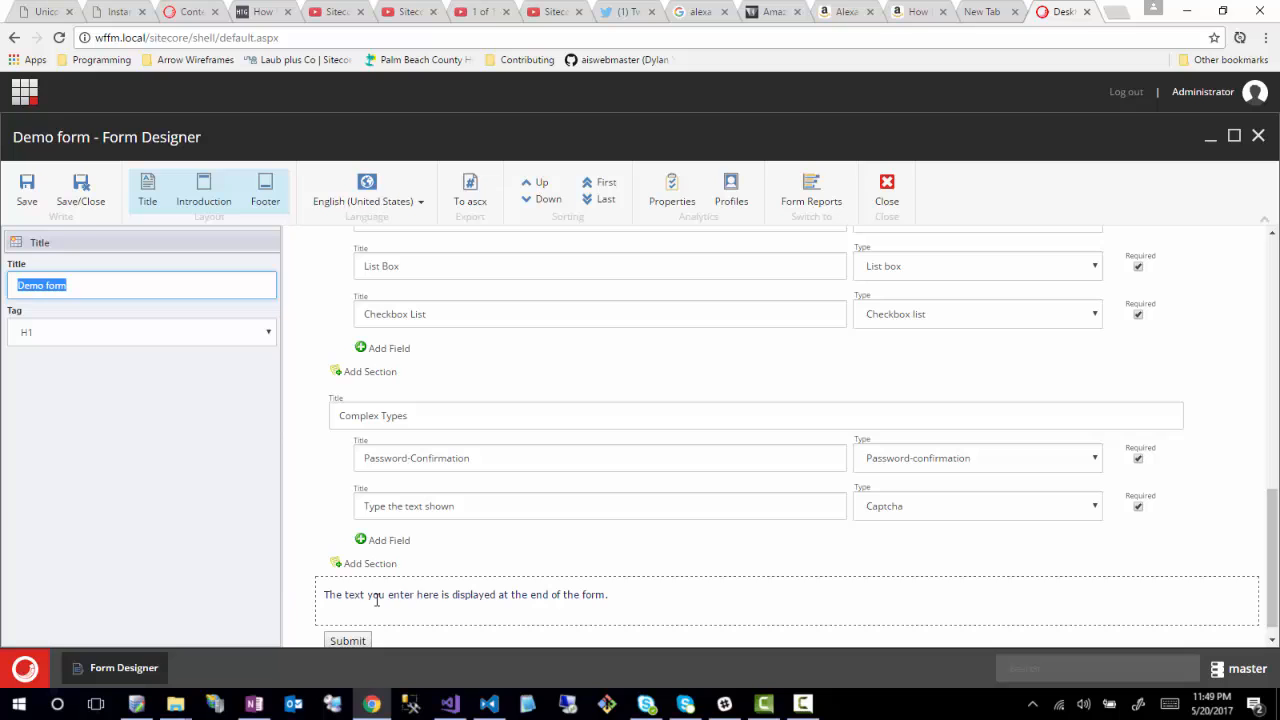
{"action": "left_click", "coordinate": [641, 600]}
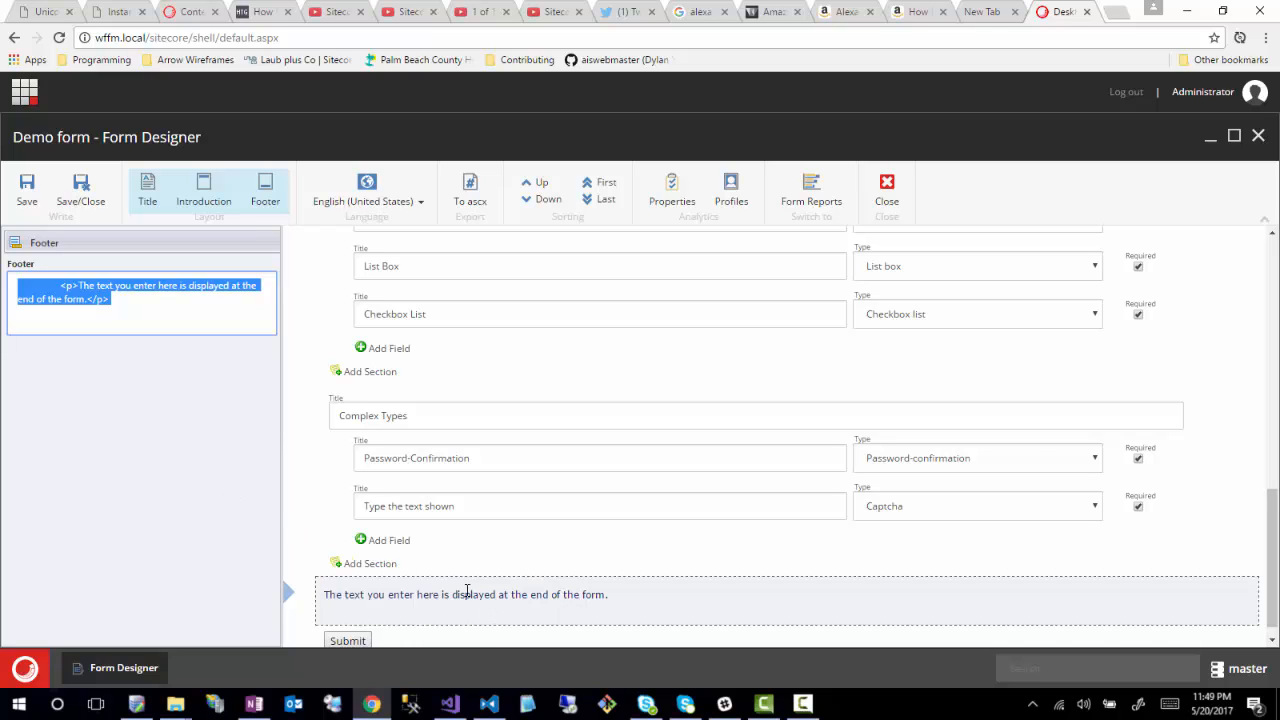
{"action": "scroll", "coordinate": [325, 545], "scroll_direction": "down", "scroll_amount": 1}
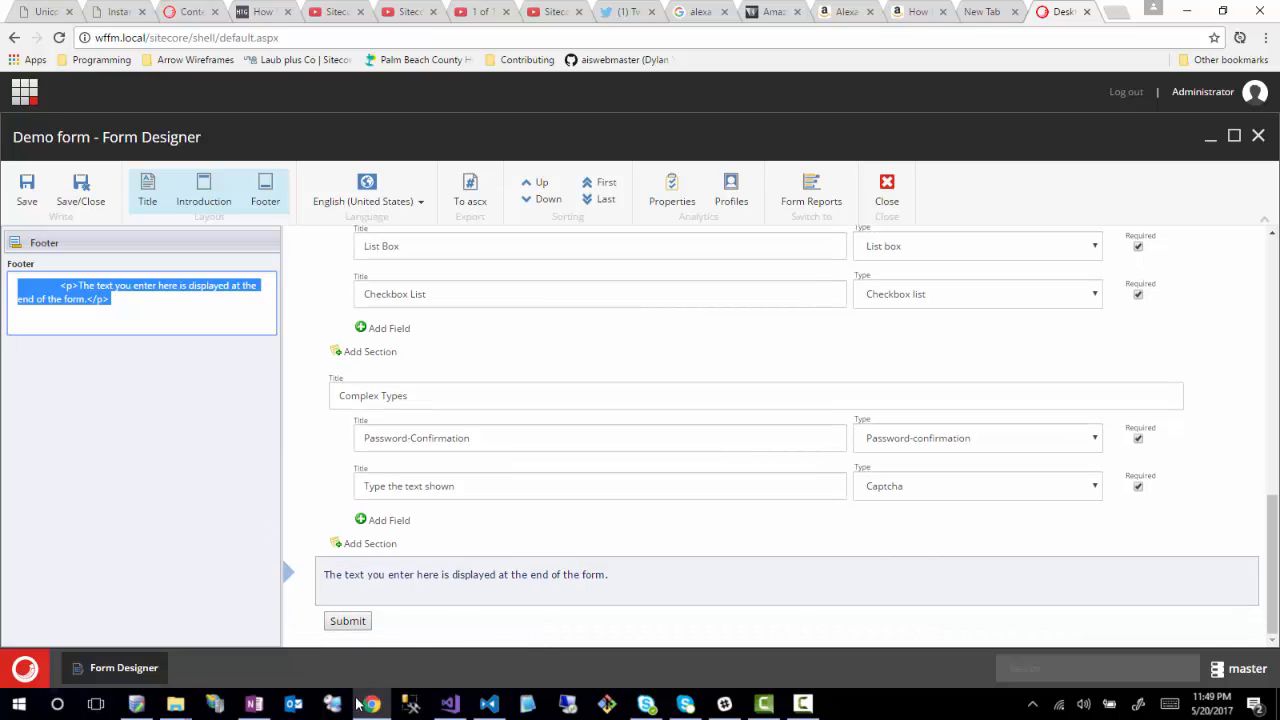
- Select the Submit button to show its settings: no verifications and a Register a Goal save action
{"action": "left_click", "coordinate": [459, 629]}
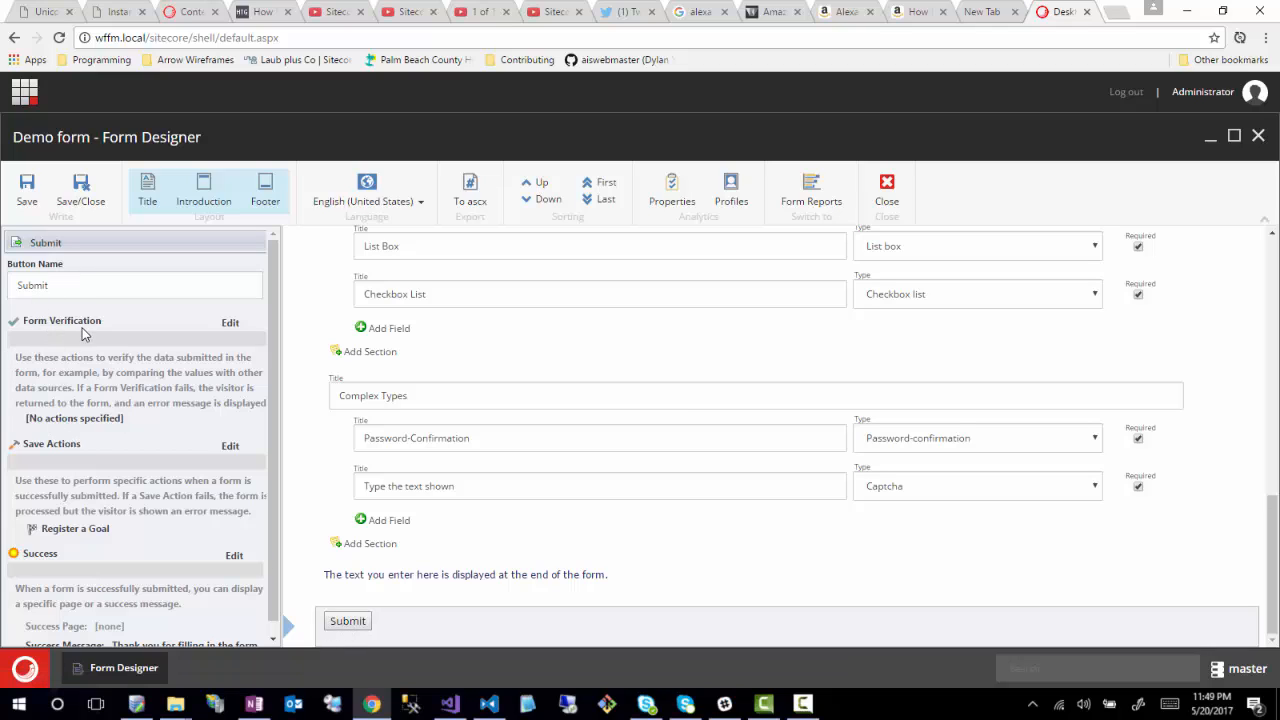
- Open the Submit button's Form Verification editor, saving the pending form changes first
{"action": "left_click", "coordinate": [229, 325]}
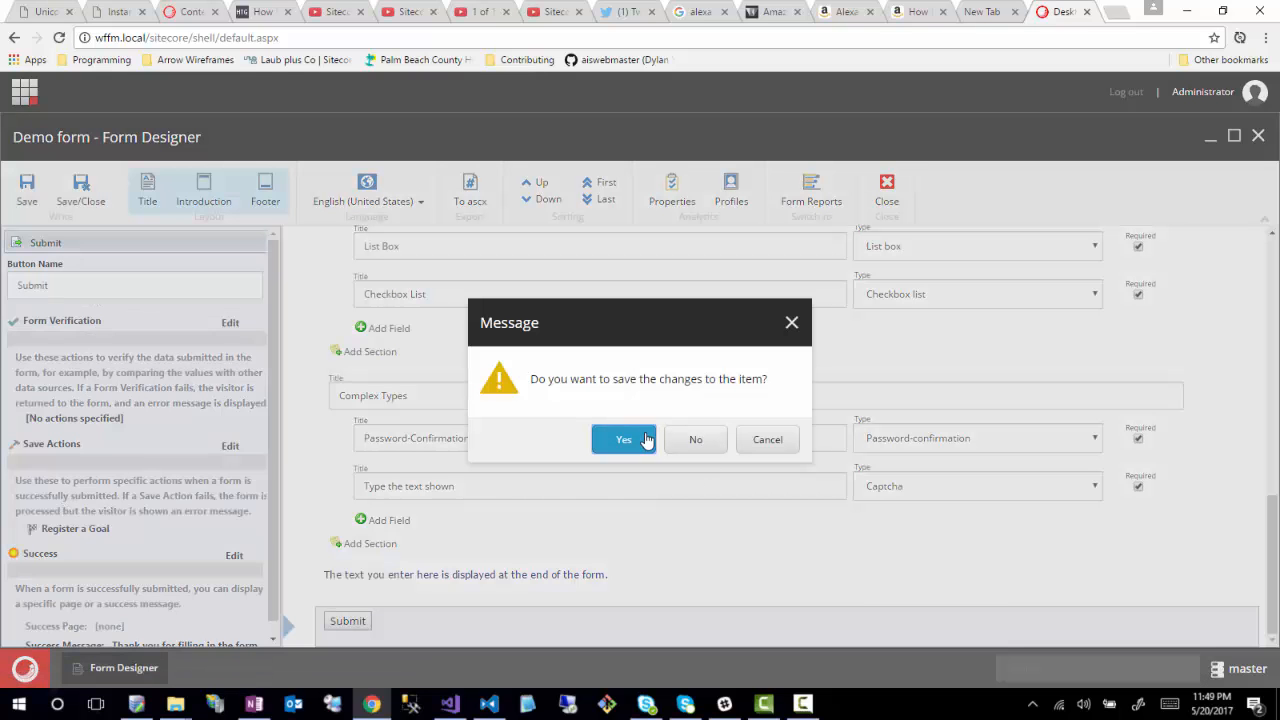
{"action": "left_click", "coordinate": [646, 440]}
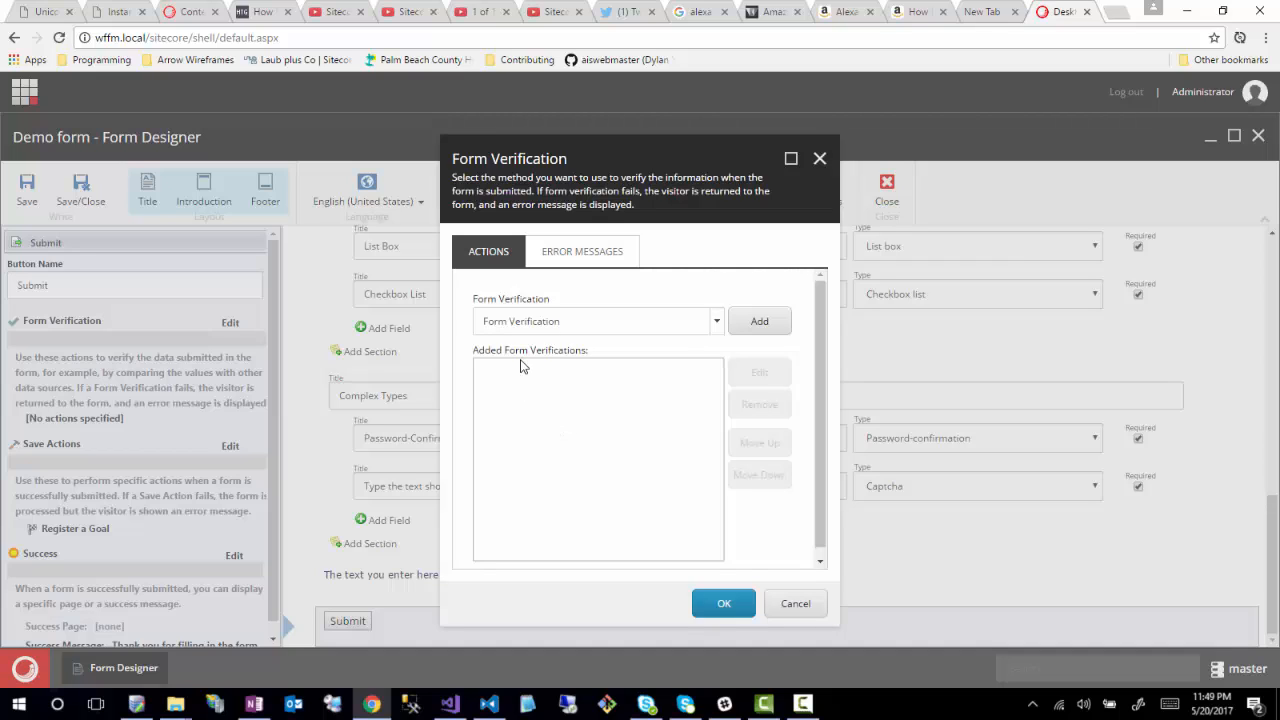
{"action": "left_click", "coordinate": [756, 320]}
- Add the Check User and Password verification and review its settings (domain extranet) without changes
{"action": "left_click", "coordinate": [718, 321]}
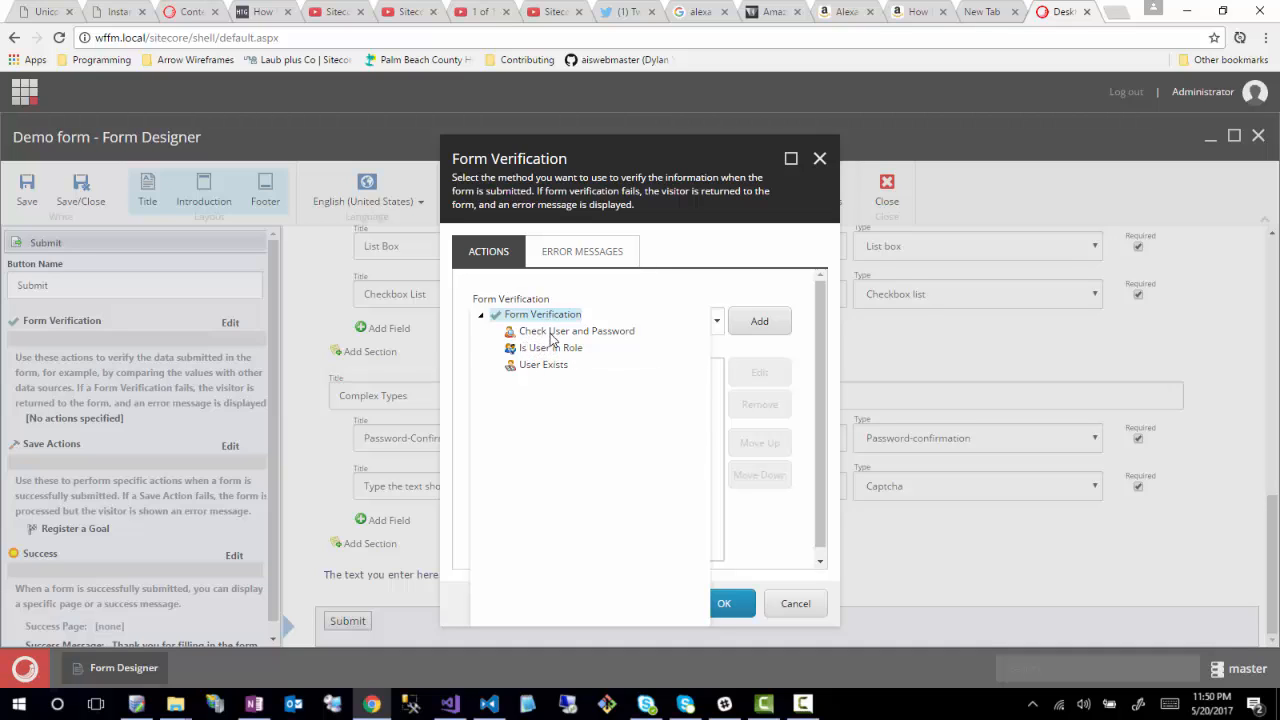
{"action": "left_click", "coordinate": [565, 331]}
{"action": "left_click", "coordinate": [757, 322]}
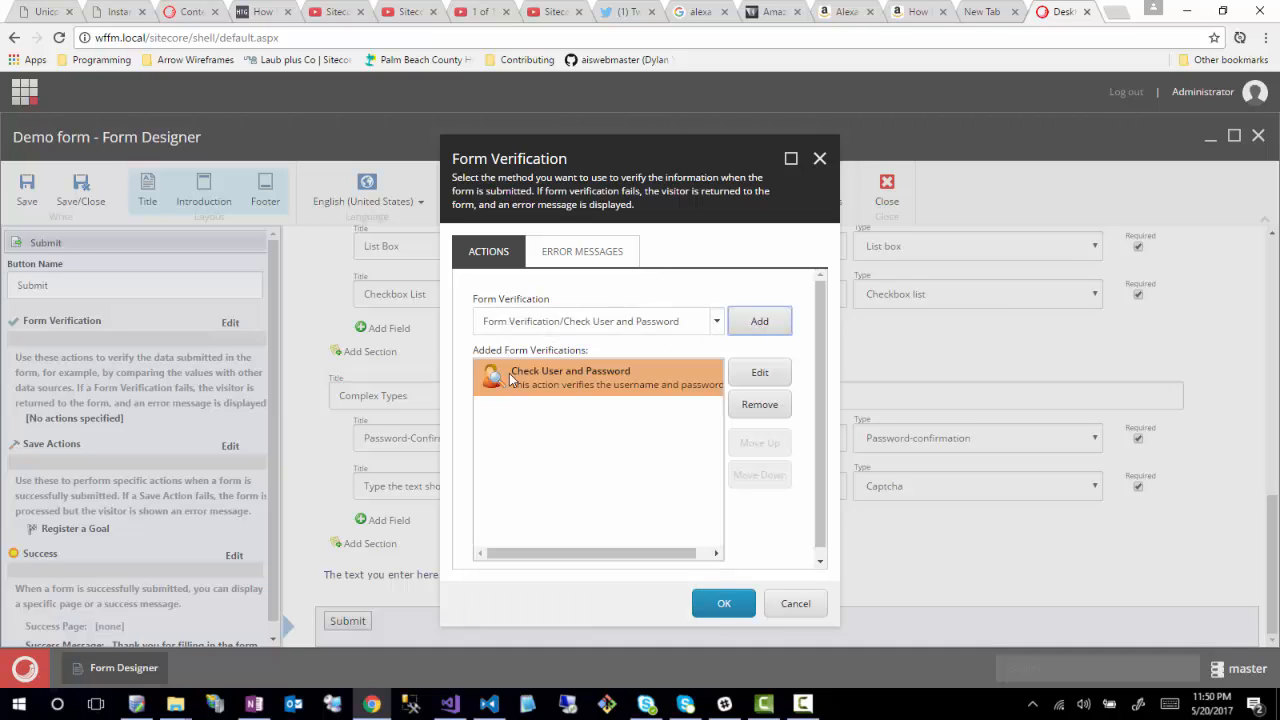
{"action": "left_click", "coordinate": [760, 372]}
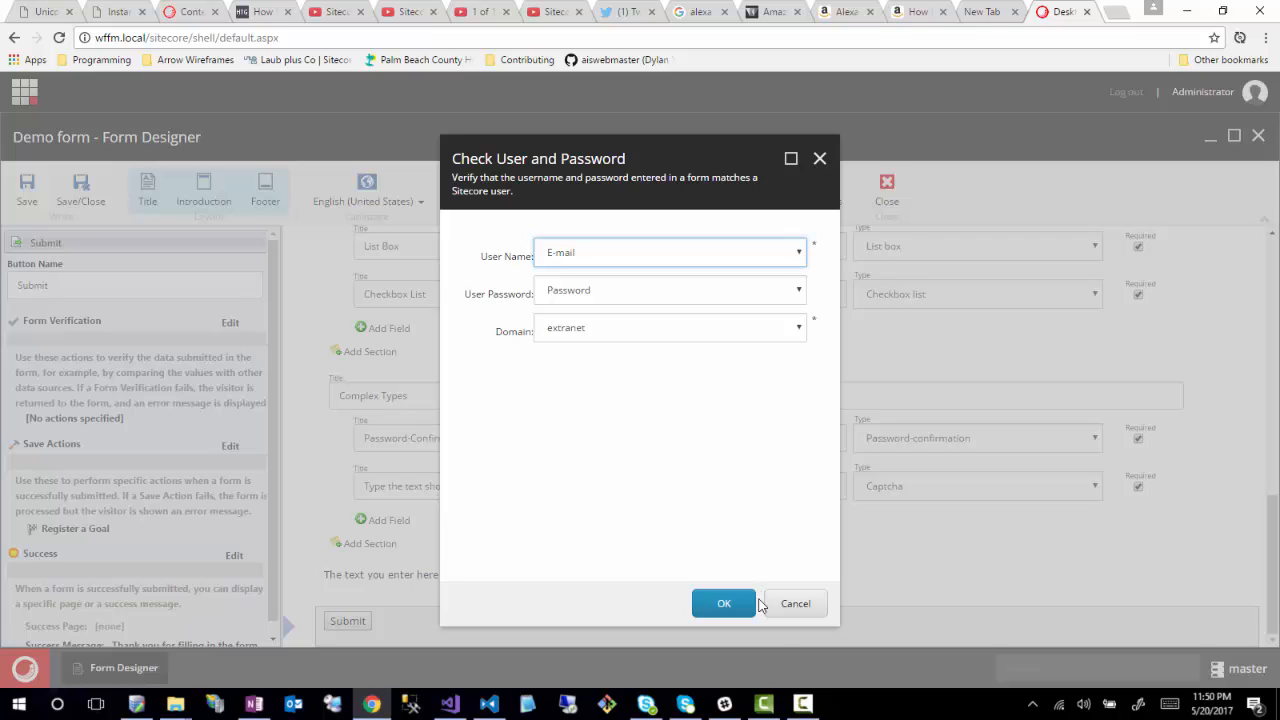
{"action": "left_click", "coordinate": [793, 597]}
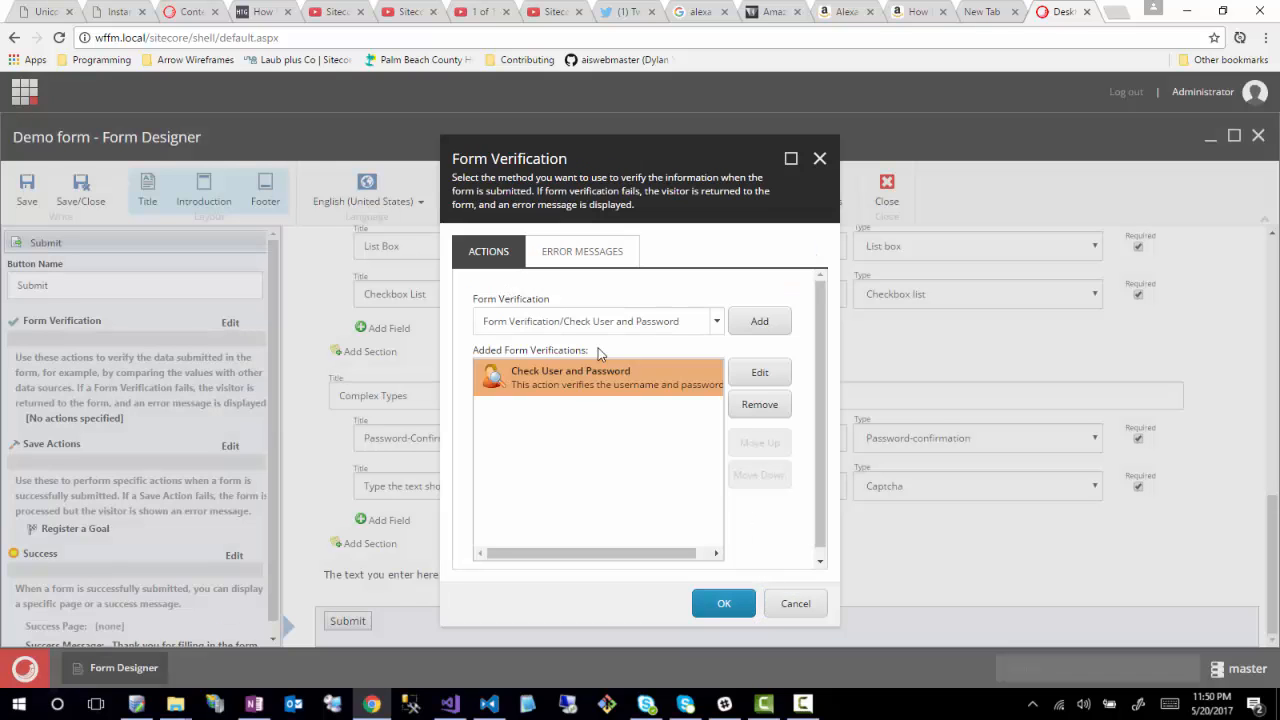
- Add Is User in Role as the second verification, view its settings, then show the error messages
{"action": "left_click", "coordinate": [716, 321]}
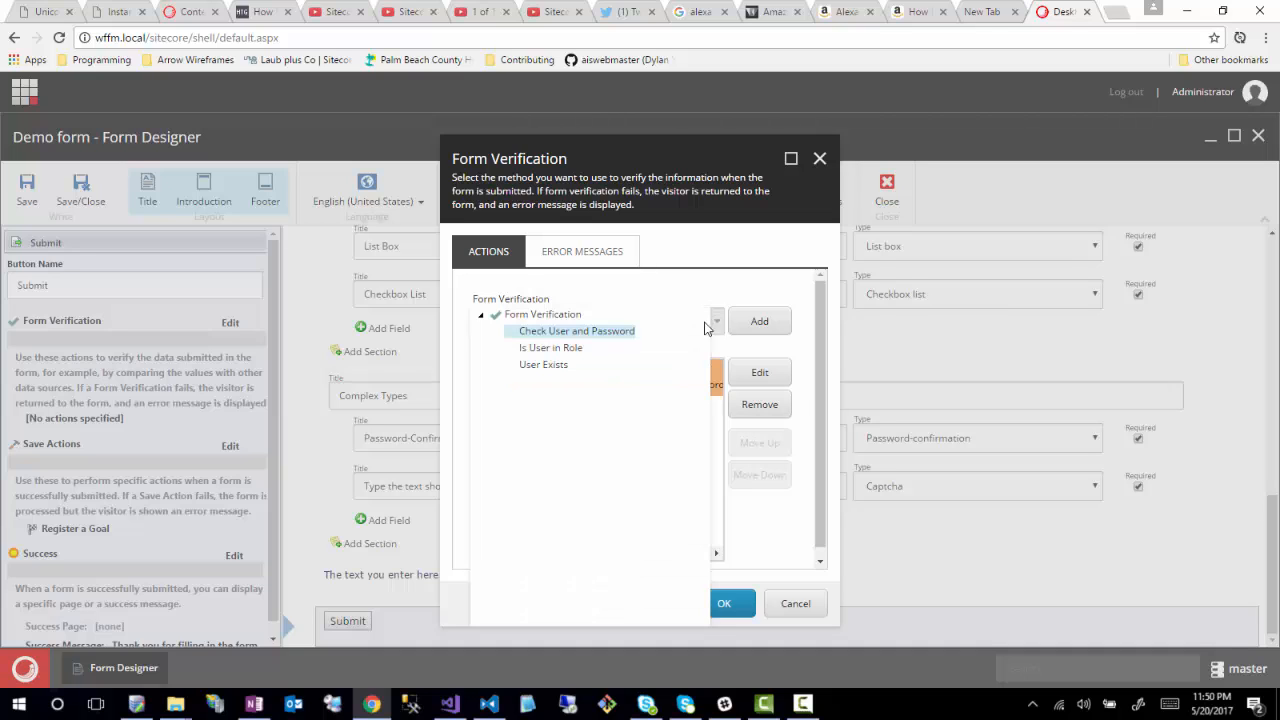
{"action": "left_click", "coordinate": [545, 347]}
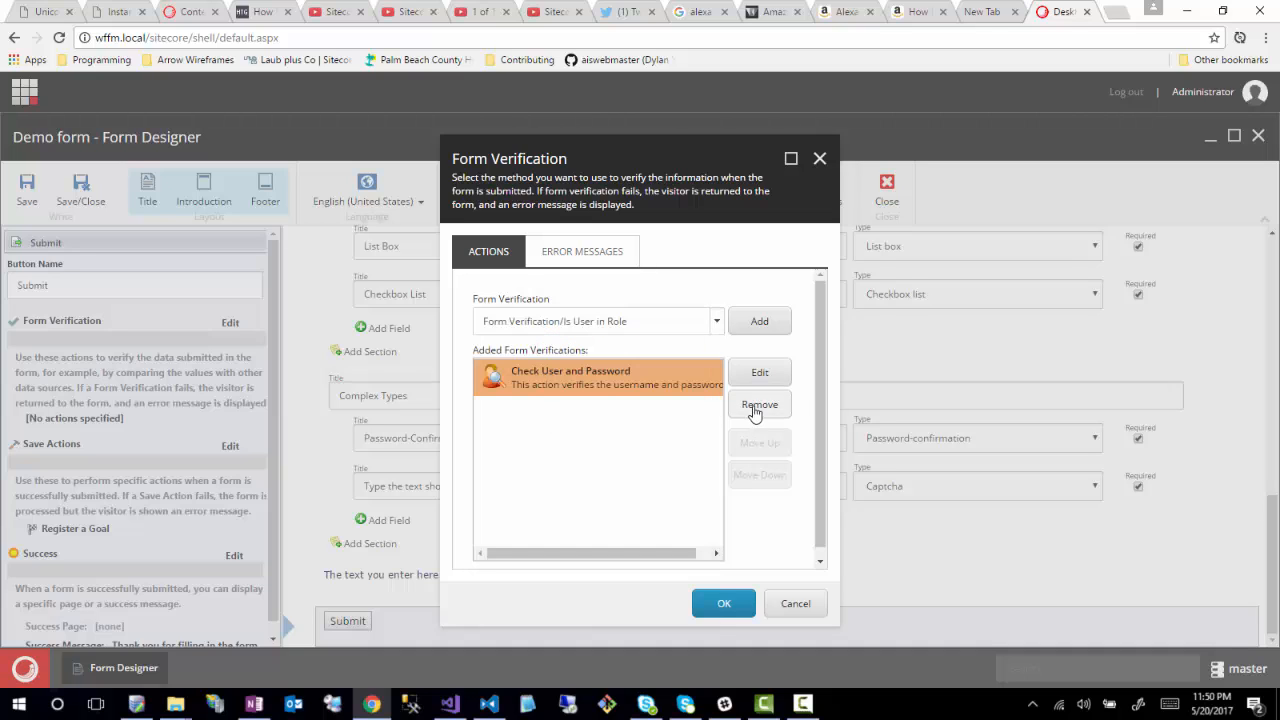
{"action": "left_click", "coordinate": [760, 322]}
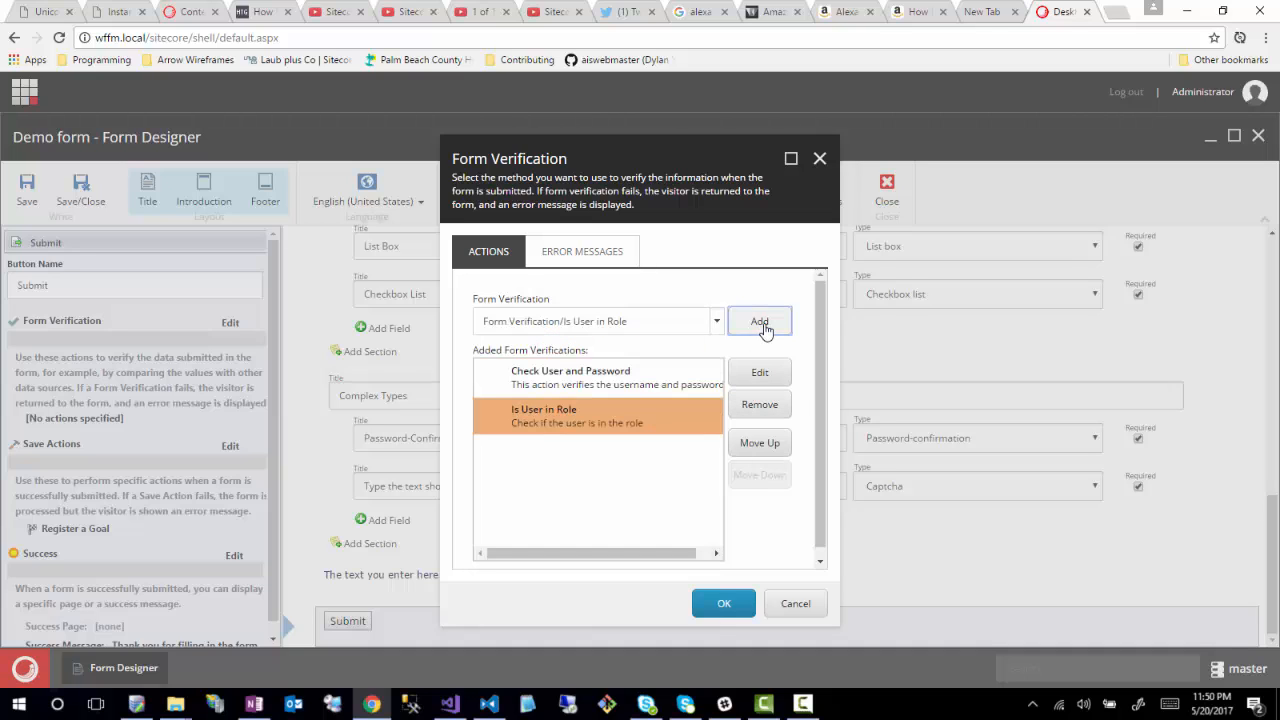
{"action": "left_click", "coordinate": [762, 376]}
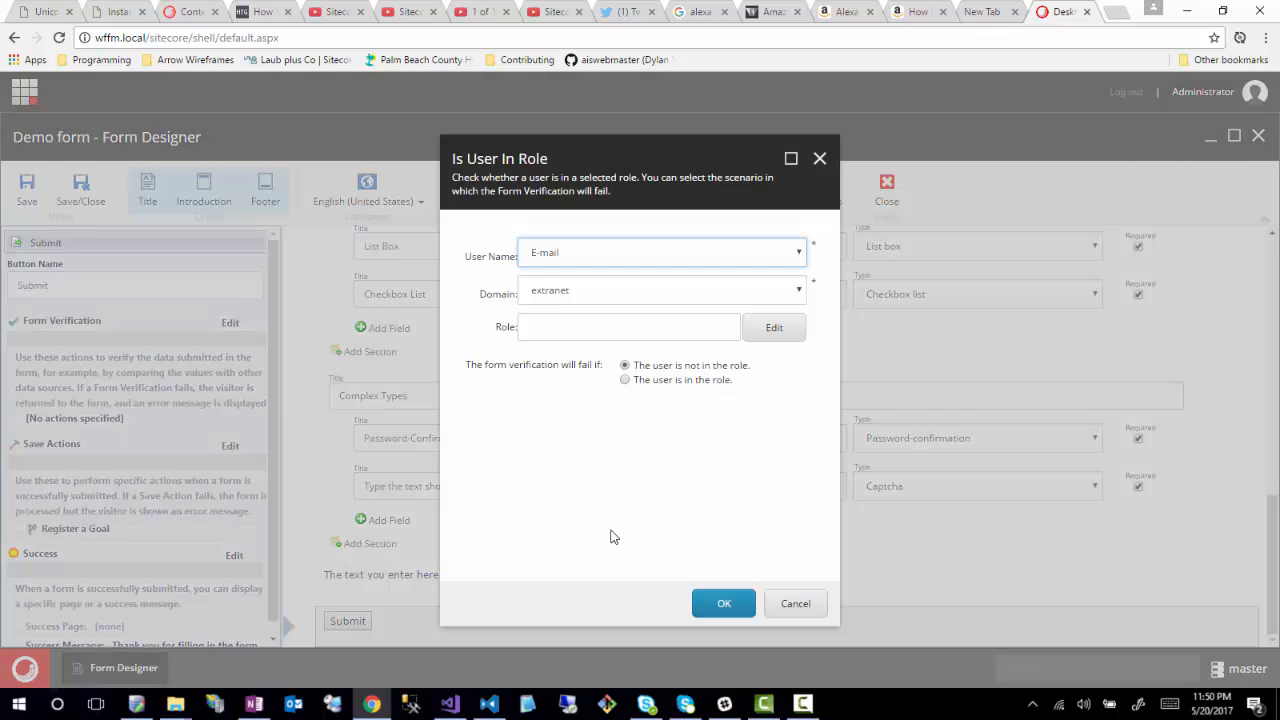
{"action": "left_click", "coordinate": [819, 160]}
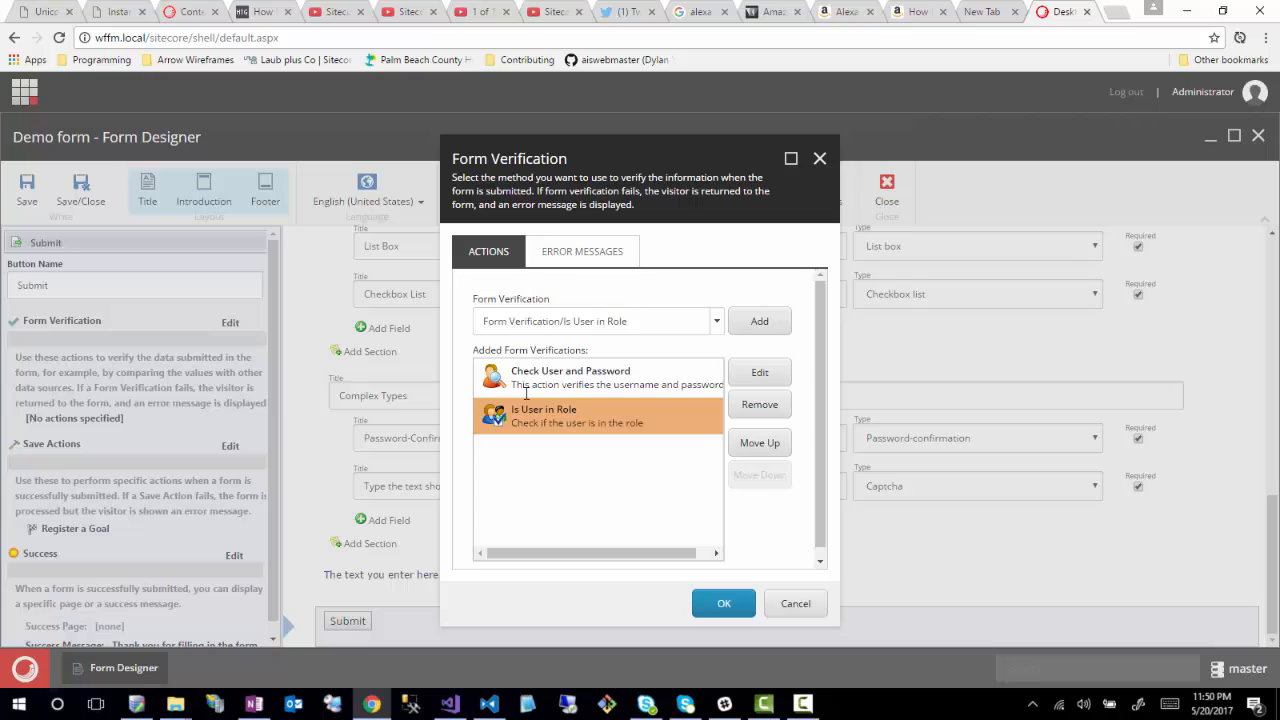
{"action": "left_click", "coordinate": [584, 256]}
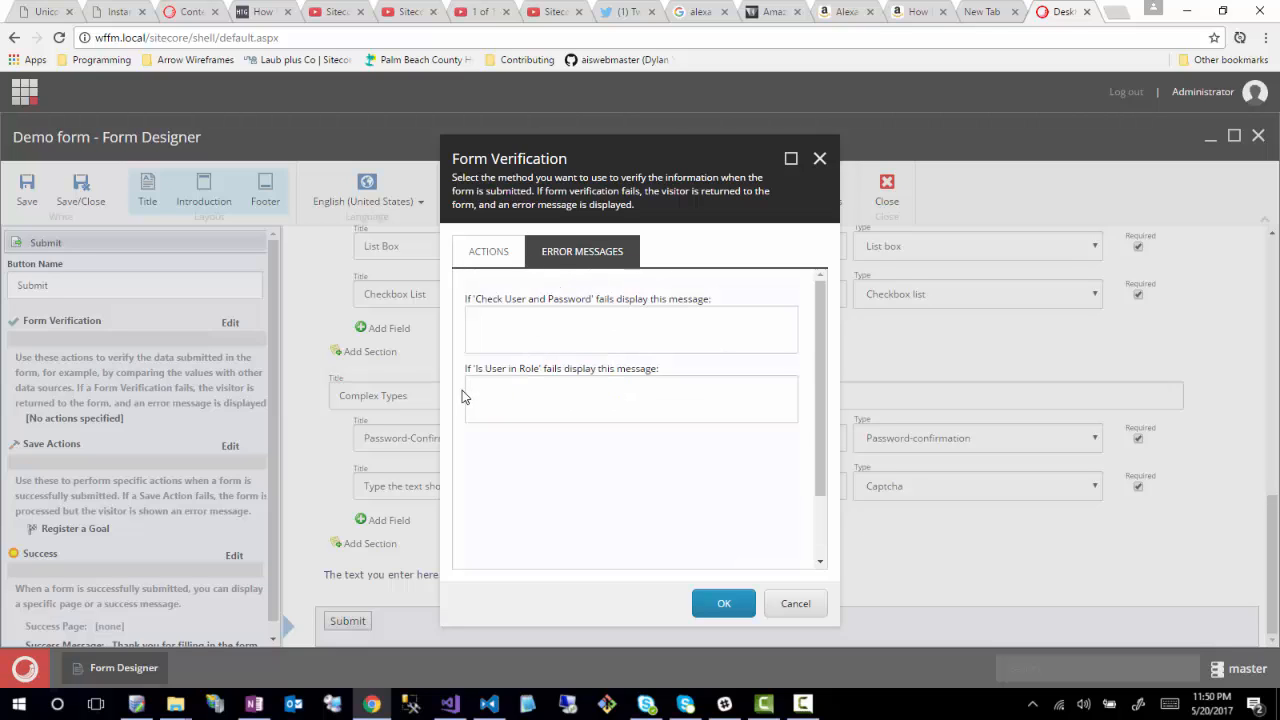
- Compare the Check User and Password and Is User in Role entries against their error messages
{"action": "left_click", "coordinate": [488, 252]}
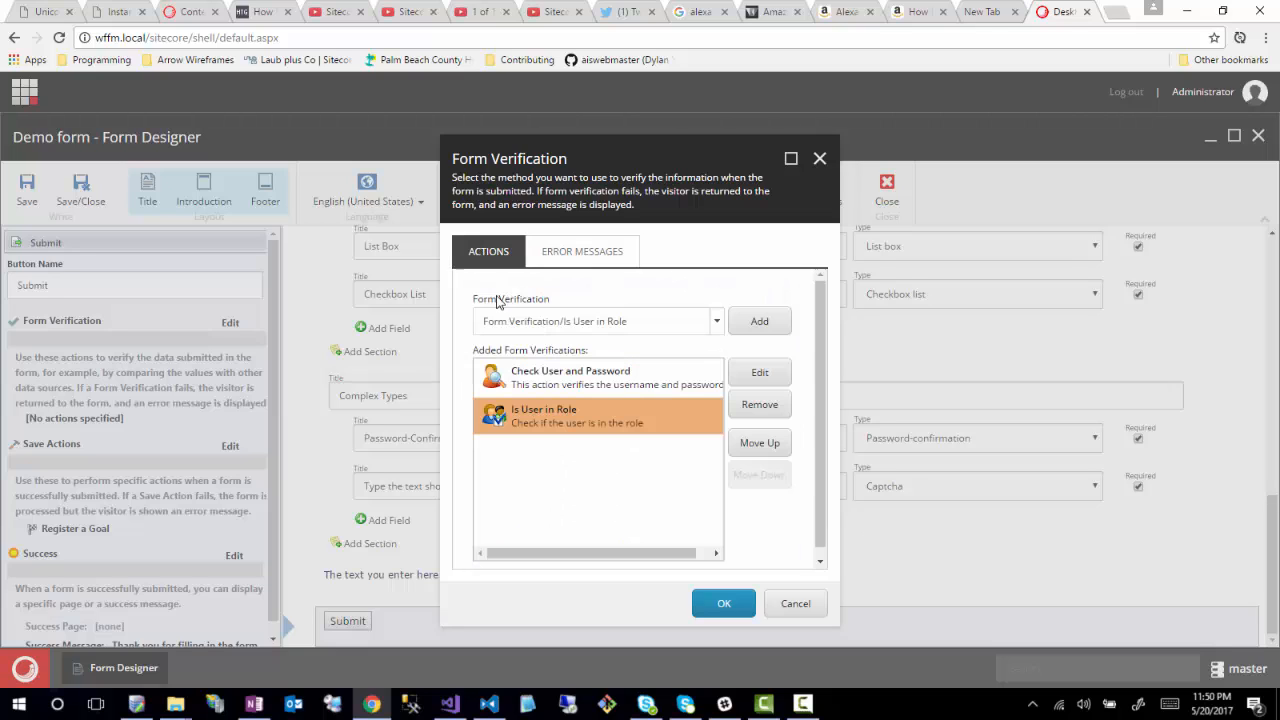
{"action": "left_click", "coordinate": [541, 378]}
{"action": "left_click", "coordinate": [592, 249]}
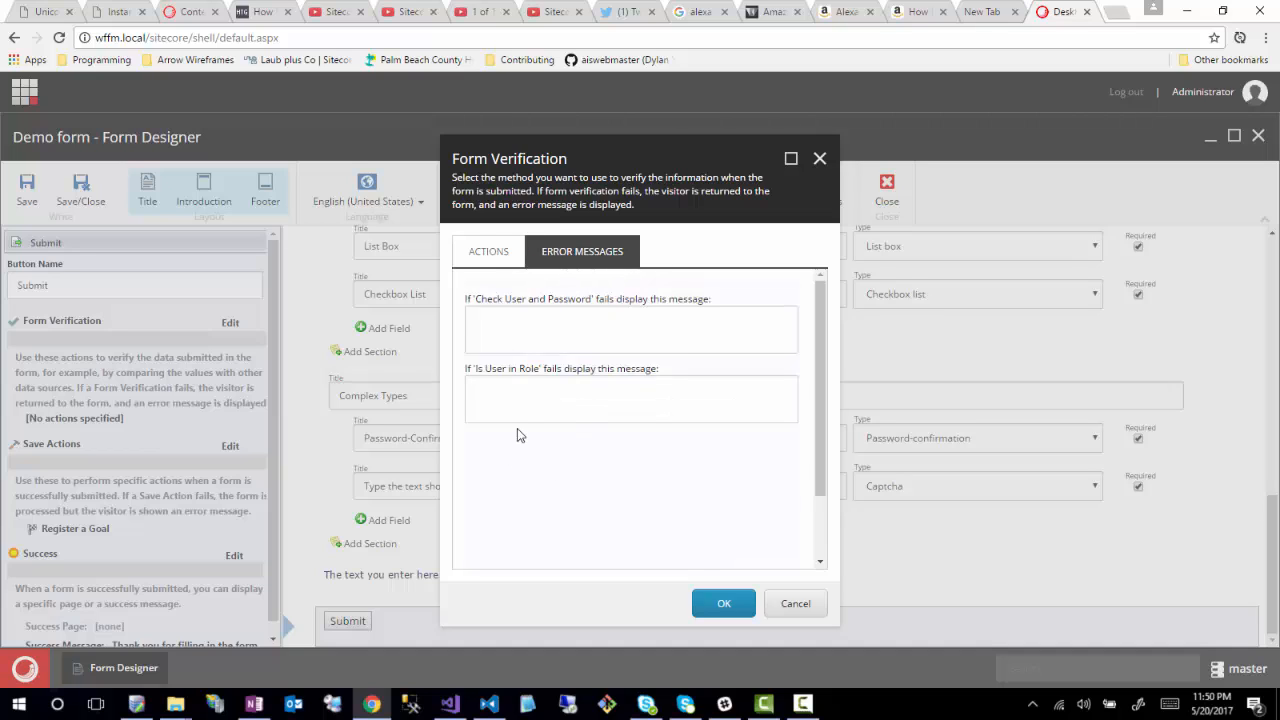
{"action": "left_click", "coordinate": [490, 250]}
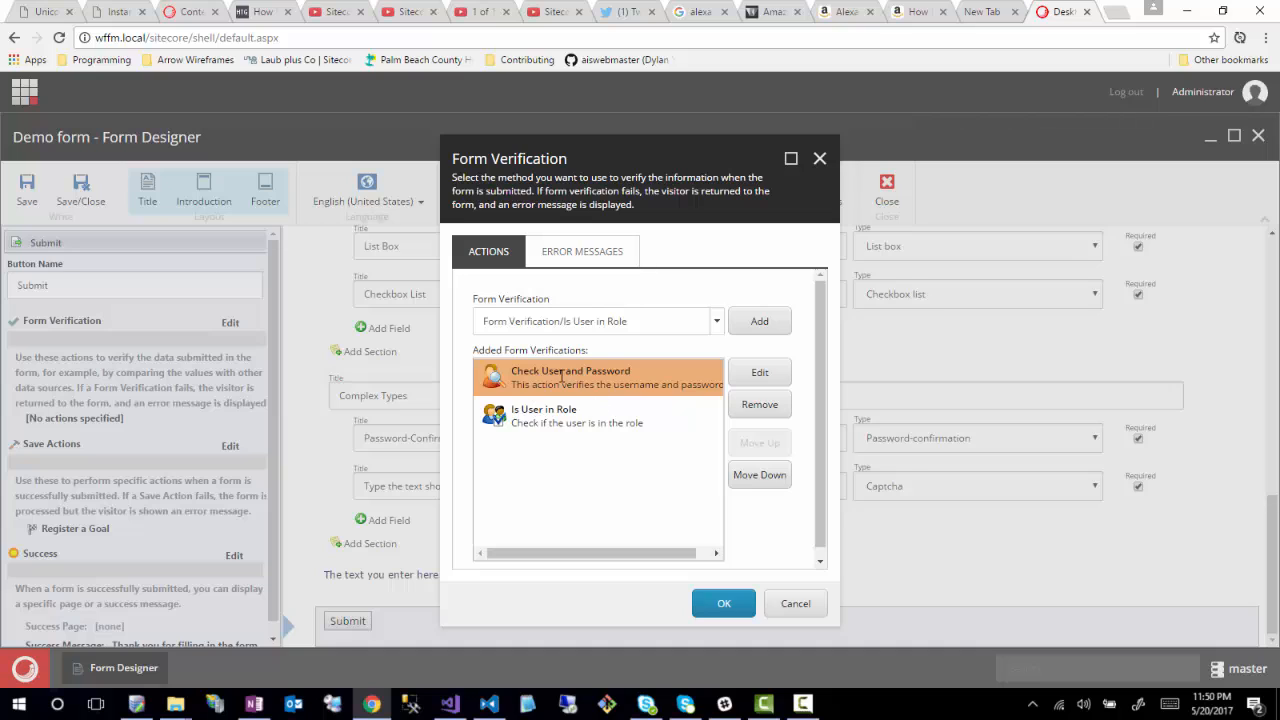
{"action": "left_click", "coordinate": [548, 434]}
{"action": "left_click", "coordinate": [549, 379]}
{"action": "left_click", "coordinate": [590, 250]}
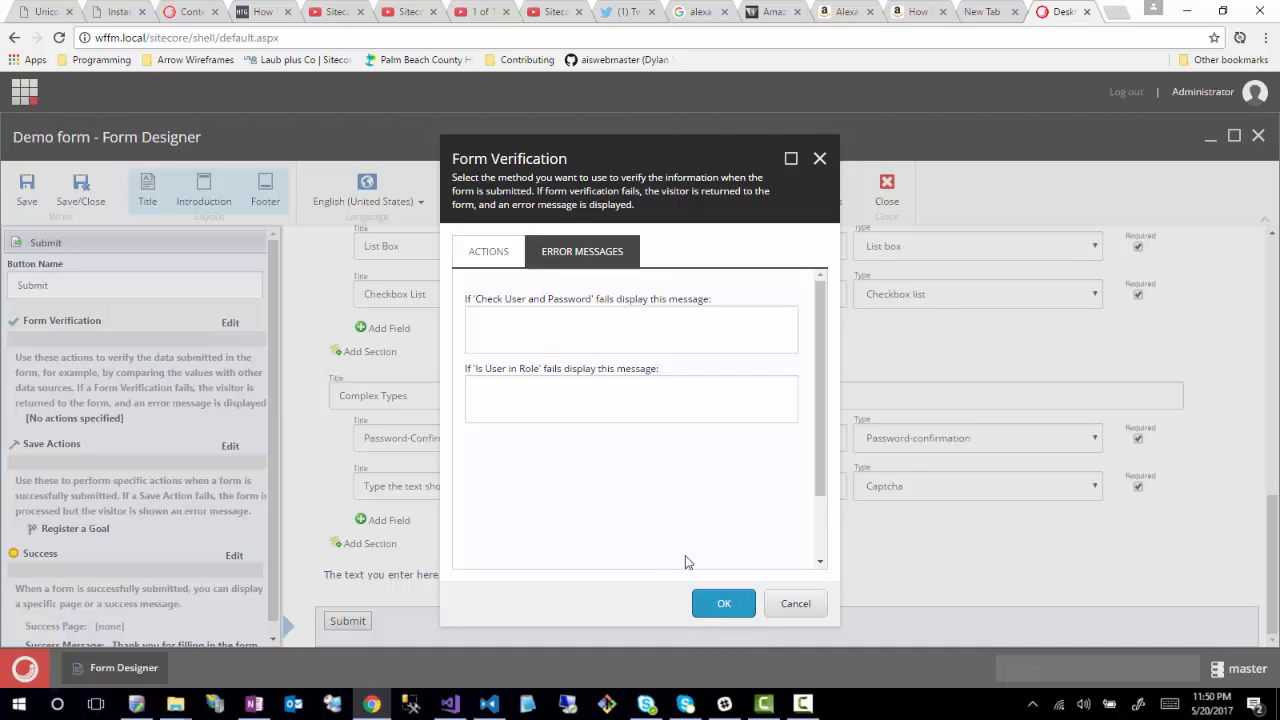
- Inspect both blank failure messages, then cancel so Submit keeps no verification actions
{"action": "left_click", "coordinate": [516, 325]}
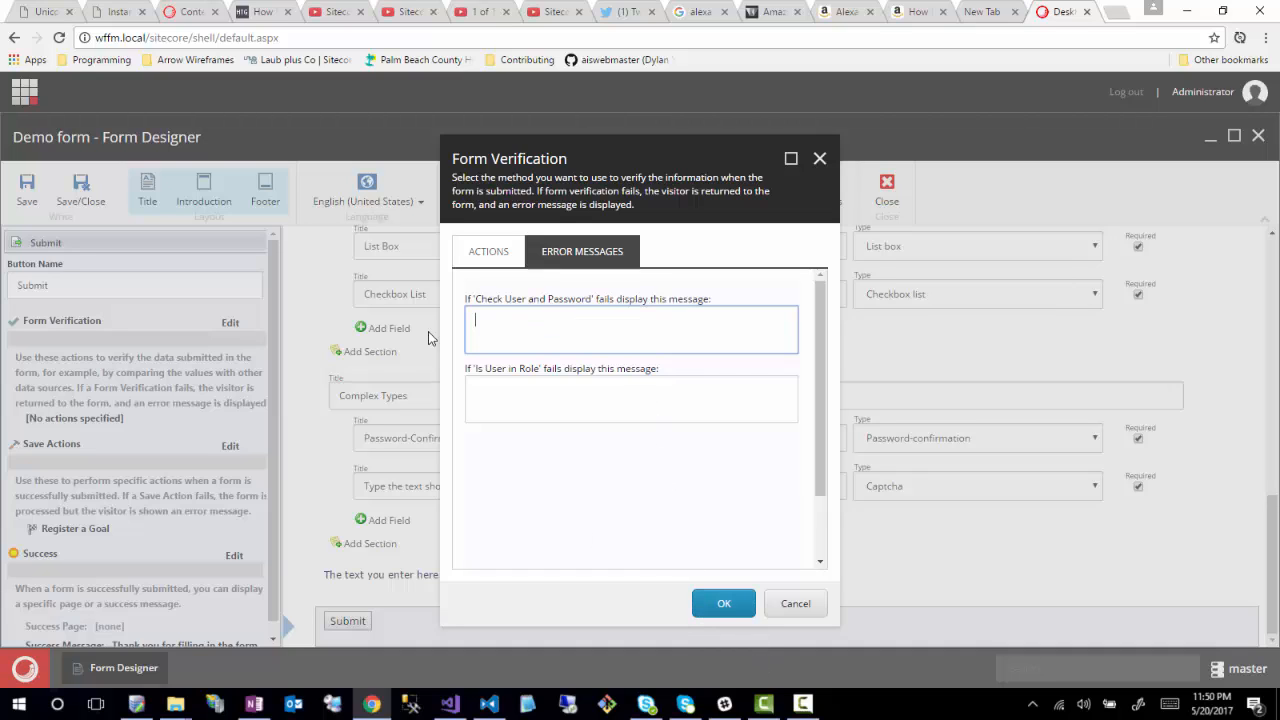
{"action": "left_click", "coordinate": [512, 399]}
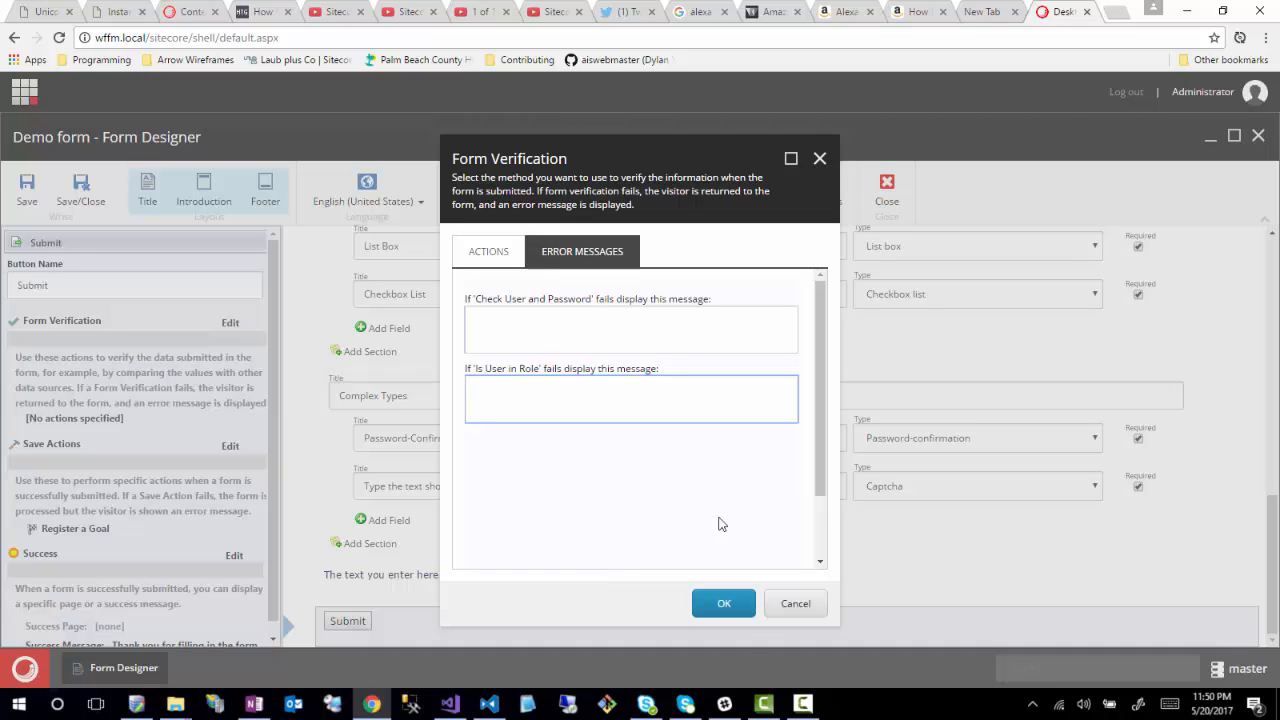
{"action": "left_click", "coordinate": [788, 609]}
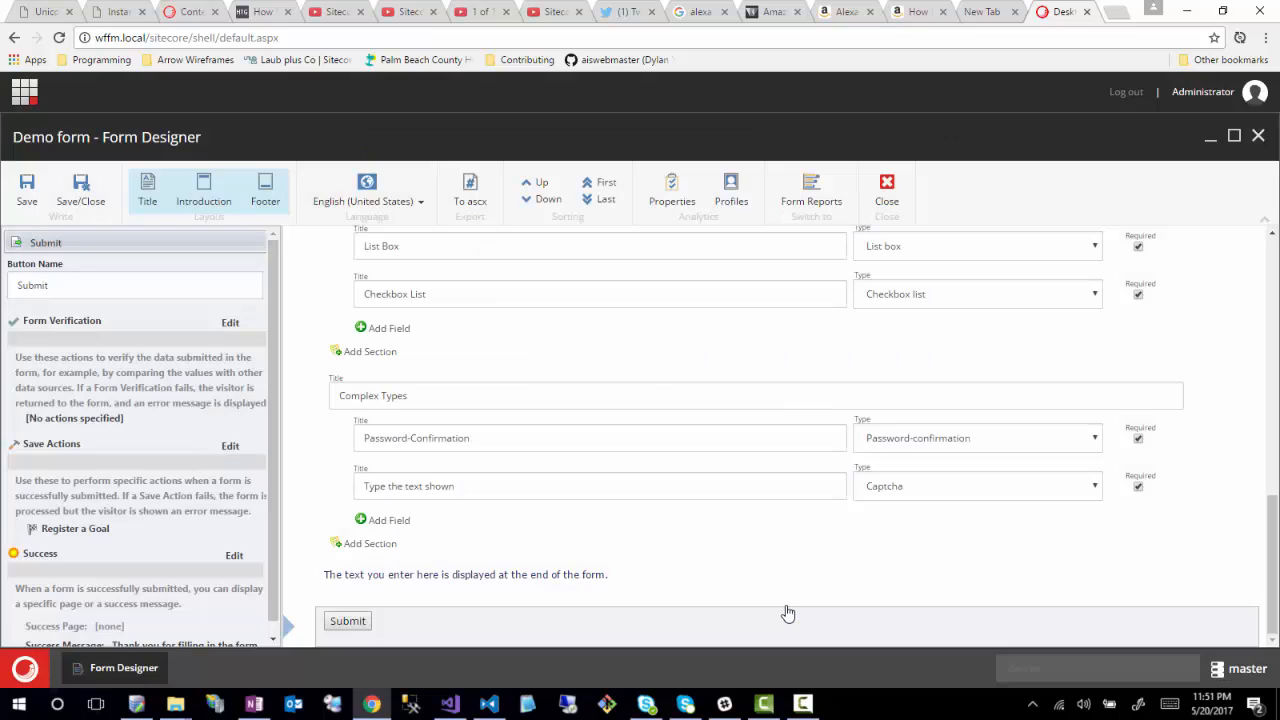
- Open the Submit button's Save Actions editor and glance at its error messages
{"action": "scroll", "coordinate": [120, 432], "scroll_direction": "down", "scroll_amount": 1}
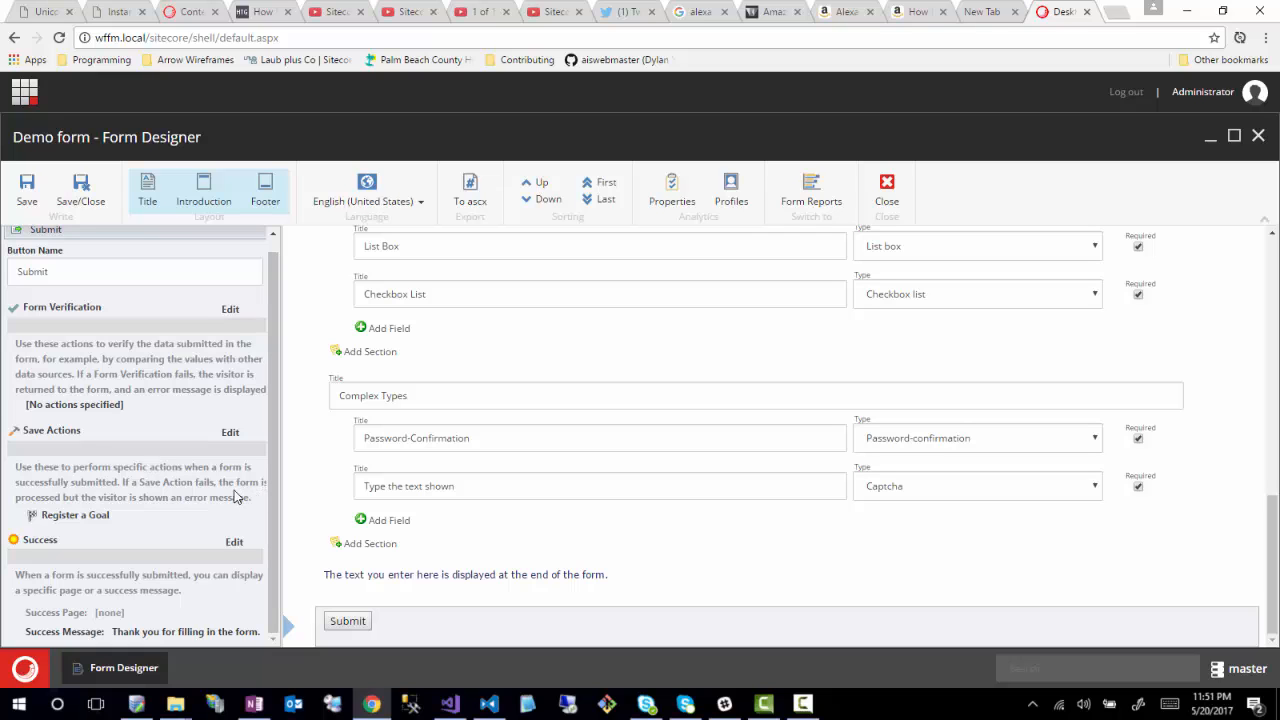
{"action": "left_click", "coordinate": [229, 434]}
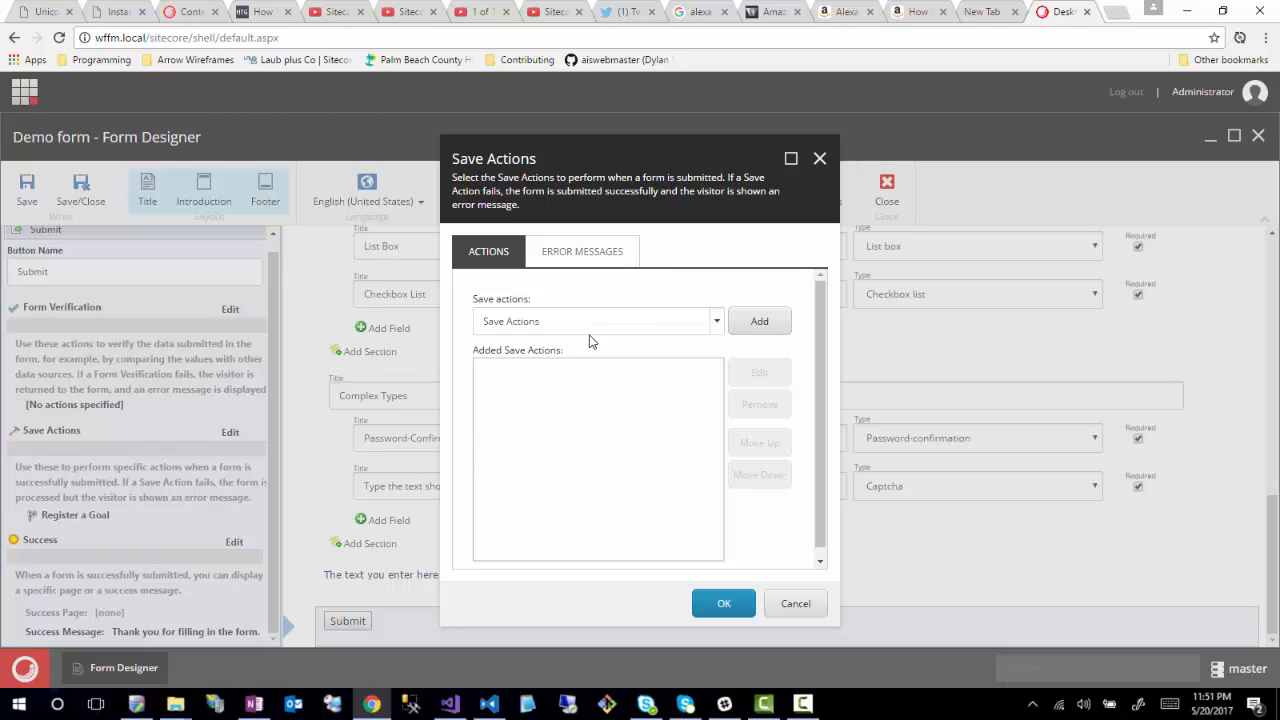
{"action": "left_click", "coordinate": [592, 260]}
{"action": "left_click", "coordinate": [480, 251]}
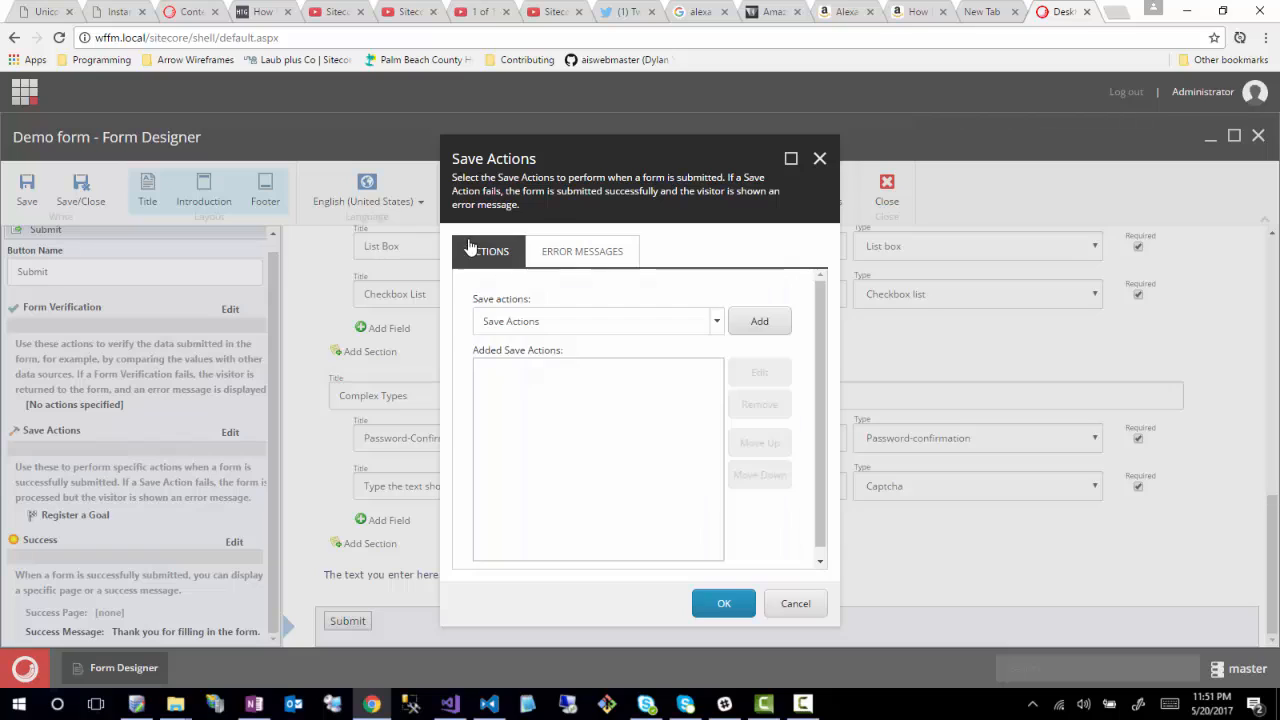
- Add a Create User save action before Register a Goal and view its settings (E-mail username, extranet)
{"action": "left_click", "coordinate": [716, 322]}
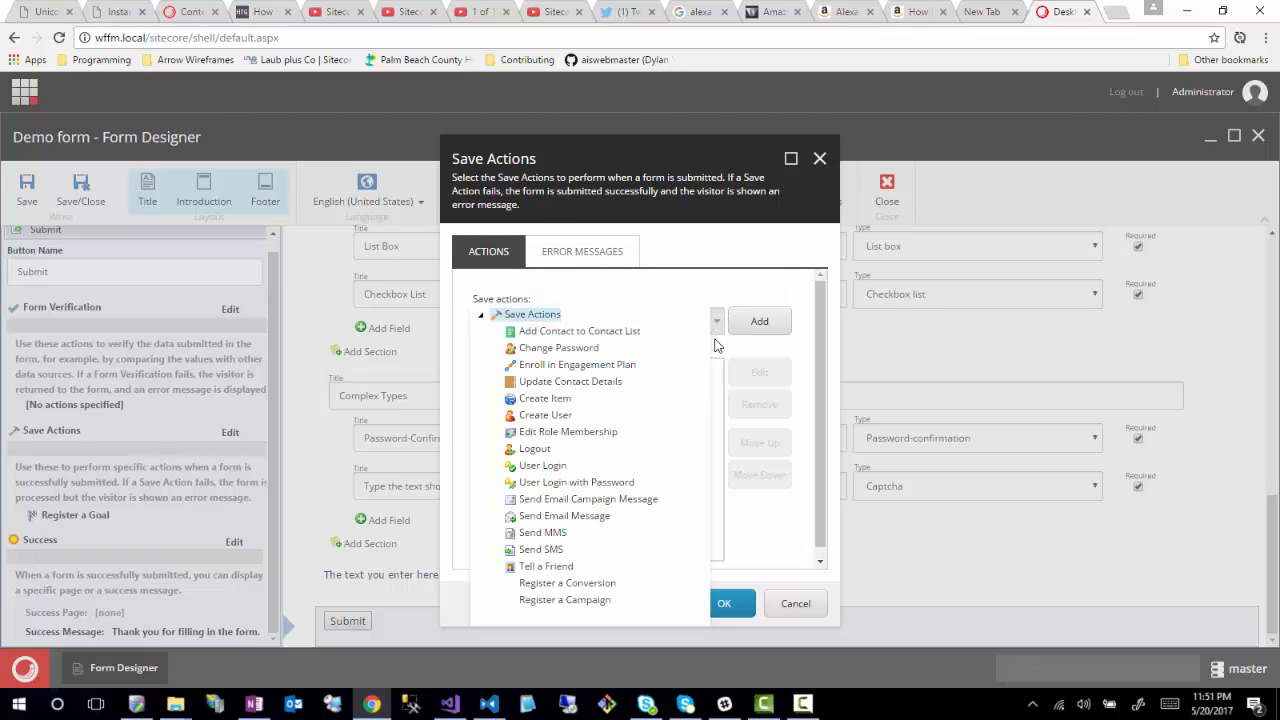
{"action": "left_click", "coordinate": [540, 415]}
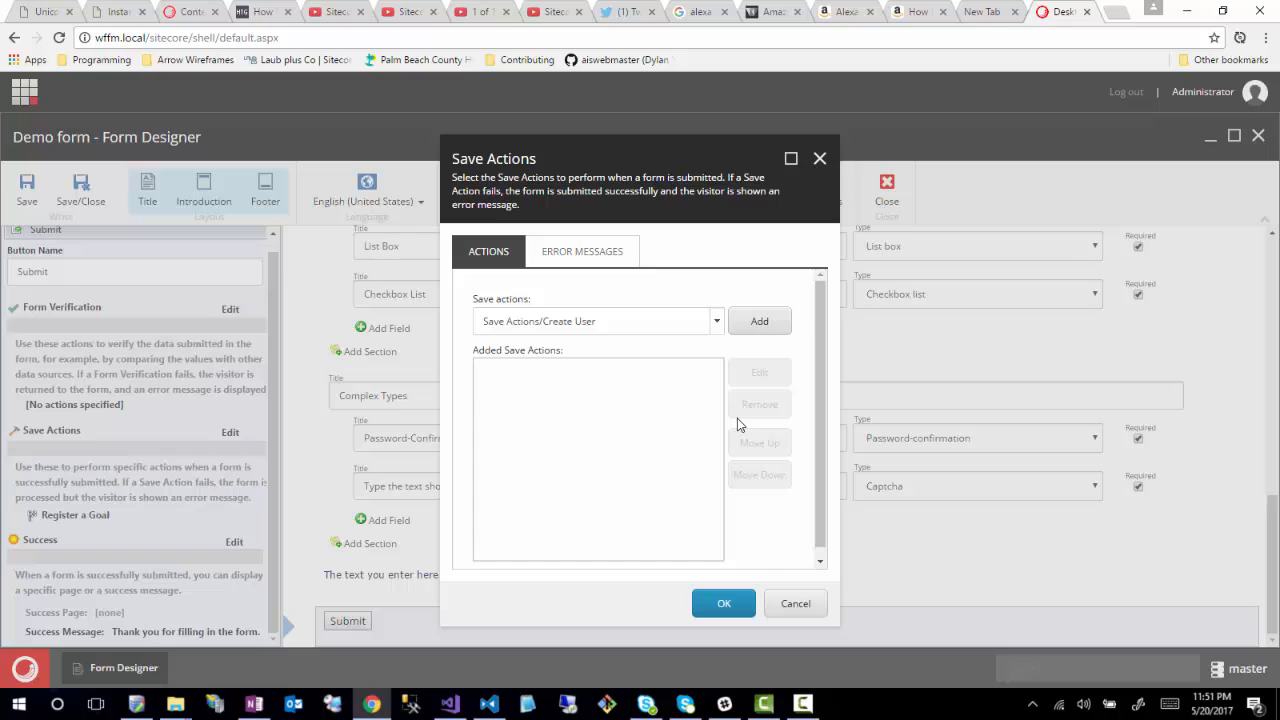
{"action": "left_click", "coordinate": [759, 321]}
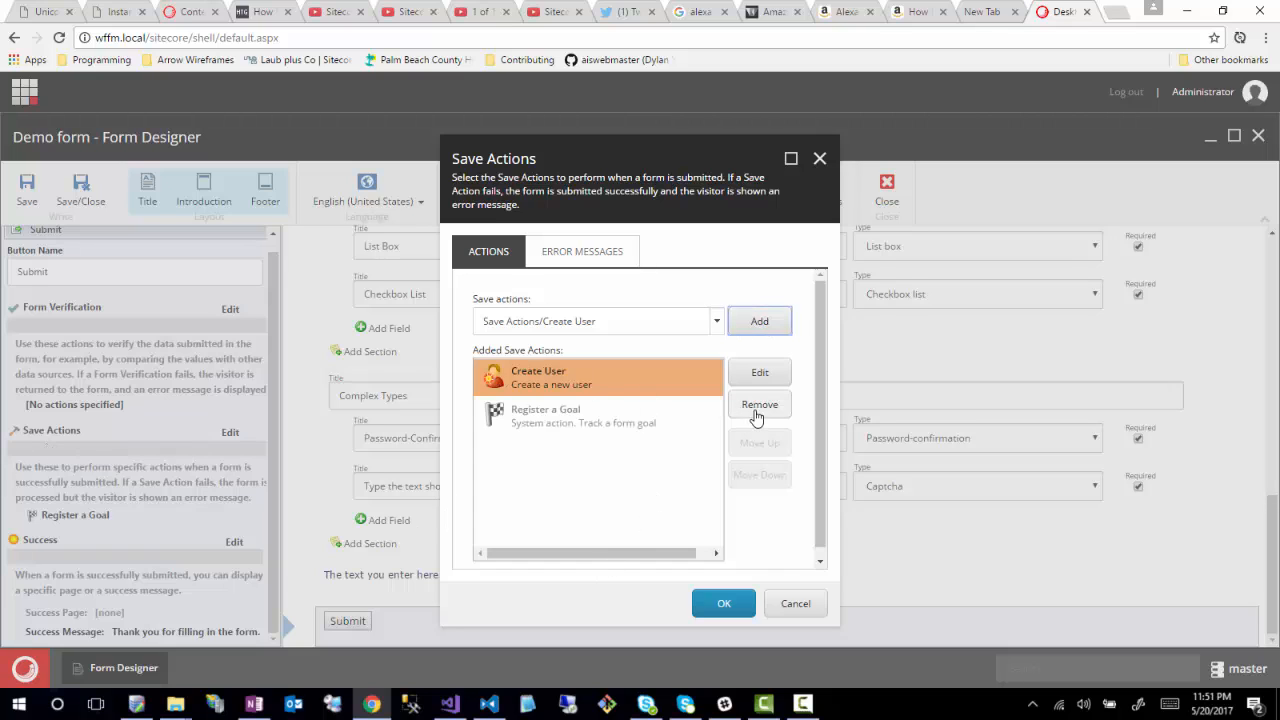
{"action": "left_click", "coordinate": [760, 372]}
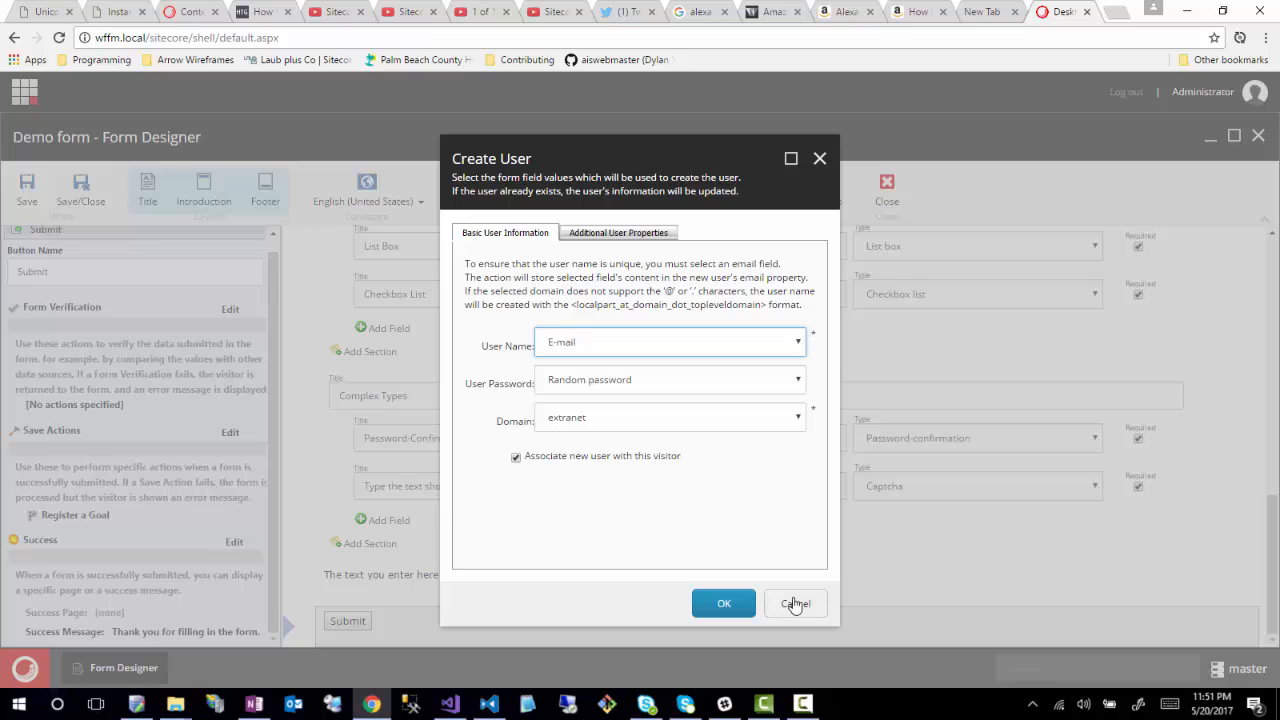
- Look over Create User's Additional User Properties, cancel its settings unchanged, and select Register a Goal
{"action": "left_click", "coordinate": [652, 235]}
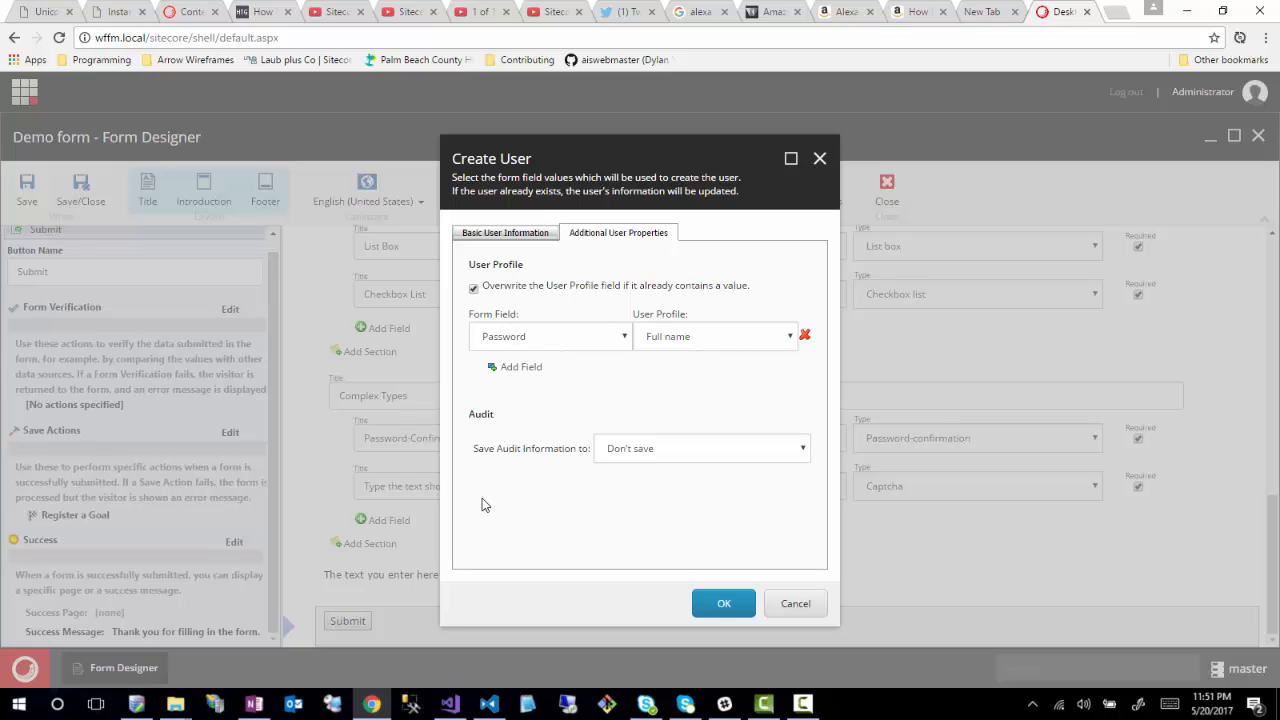
{"action": "left_click", "coordinate": [505, 232]}
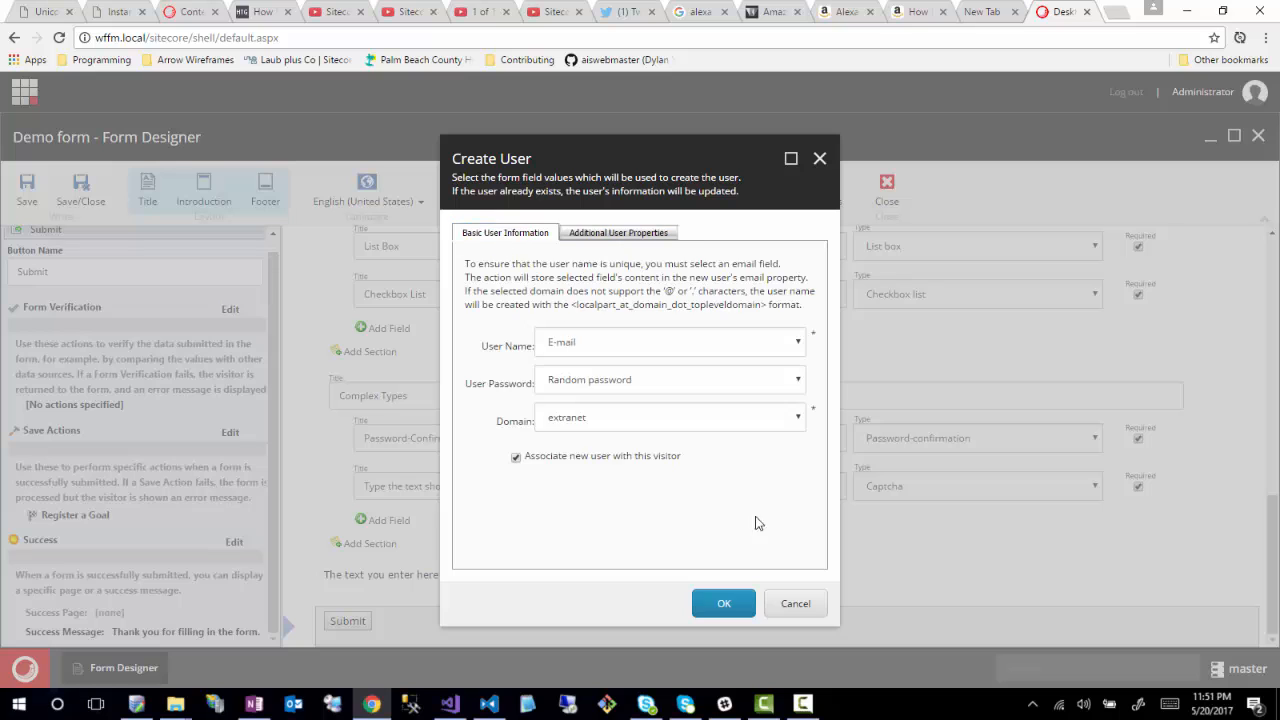
{"action": "left_click", "coordinate": [810, 605]}
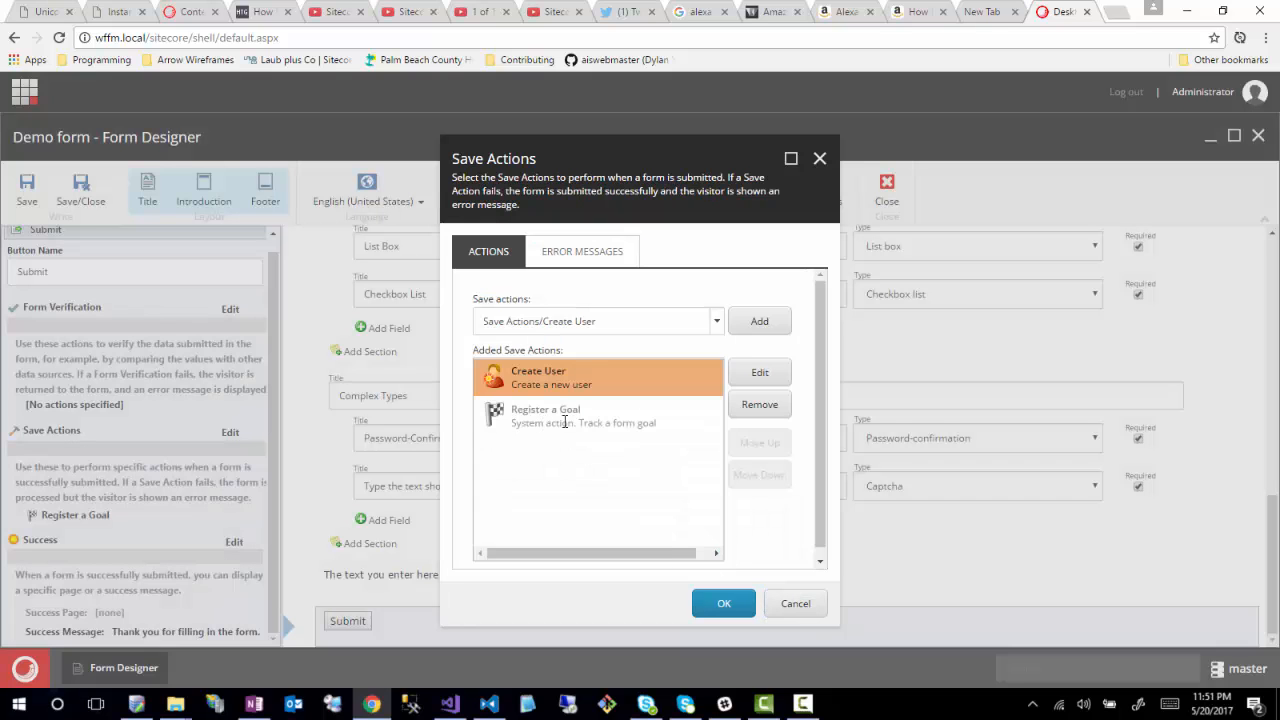
{"action": "left_click", "coordinate": [565, 422]}
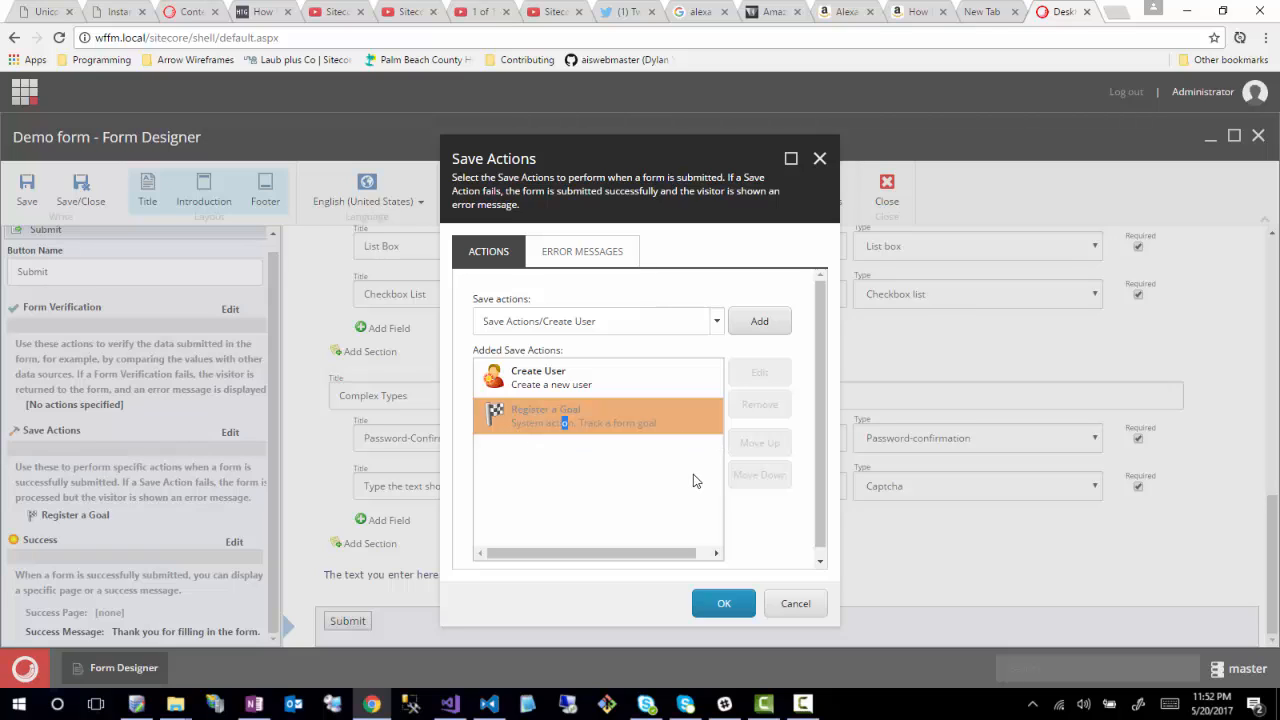
- Review and select the Create User failure message text, then return to the save actions list
{"action": "left_click", "coordinate": [552, 381]}
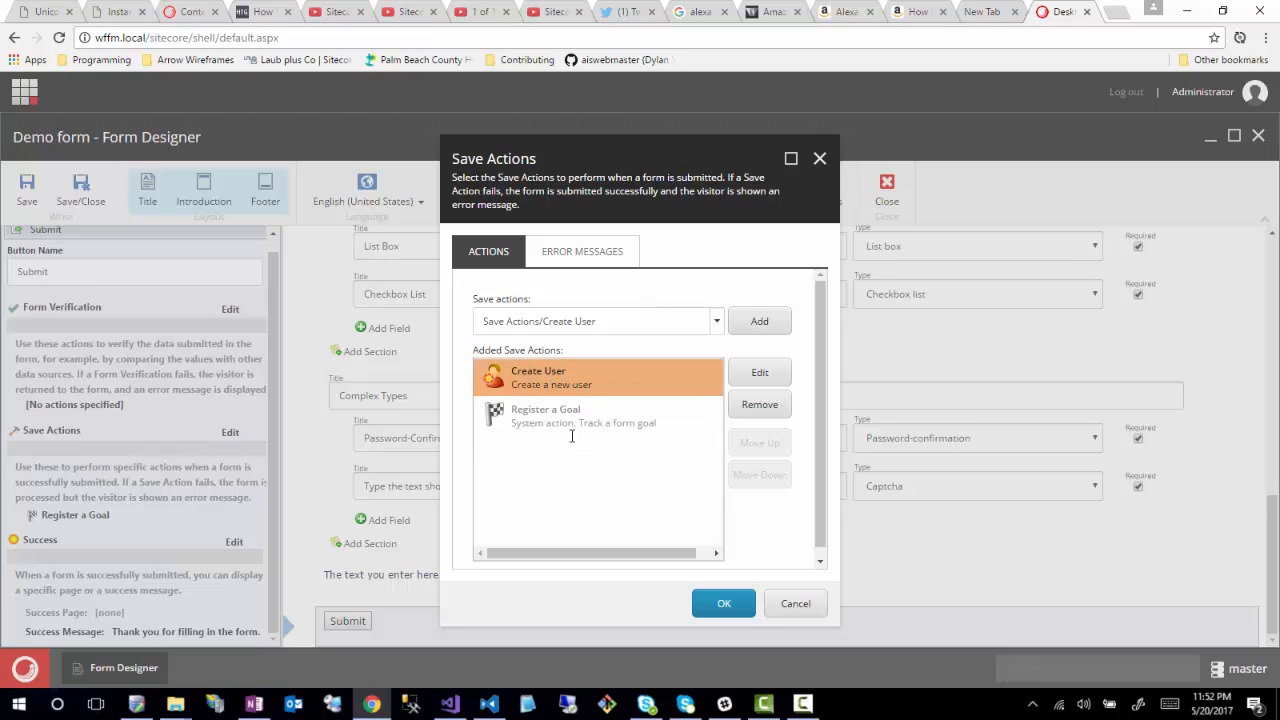
{"action": "left_click", "coordinate": [590, 256]}
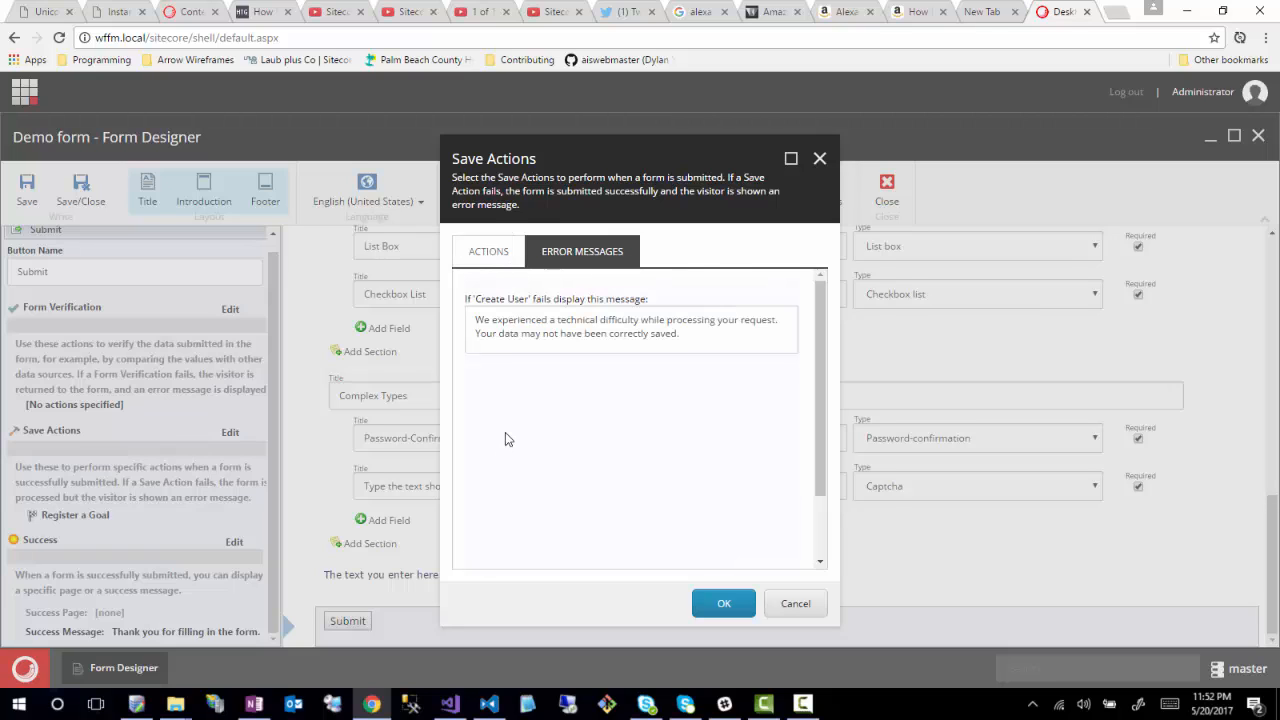
{"action": "left_click", "coordinate": [476, 252]}
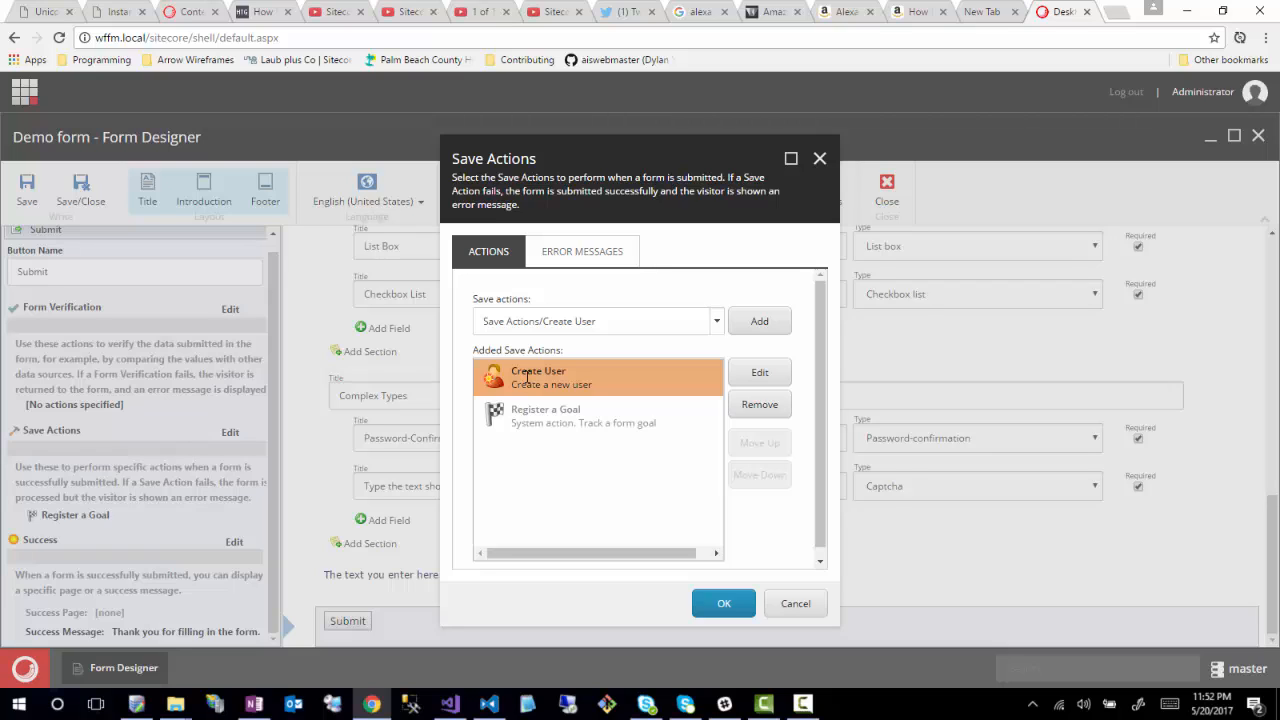
{"action": "left_click", "coordinate": [561, 262]}
{"action": "left_click_drag", "start_coordinate": [677, 334], "coordinate": [478, 284]}
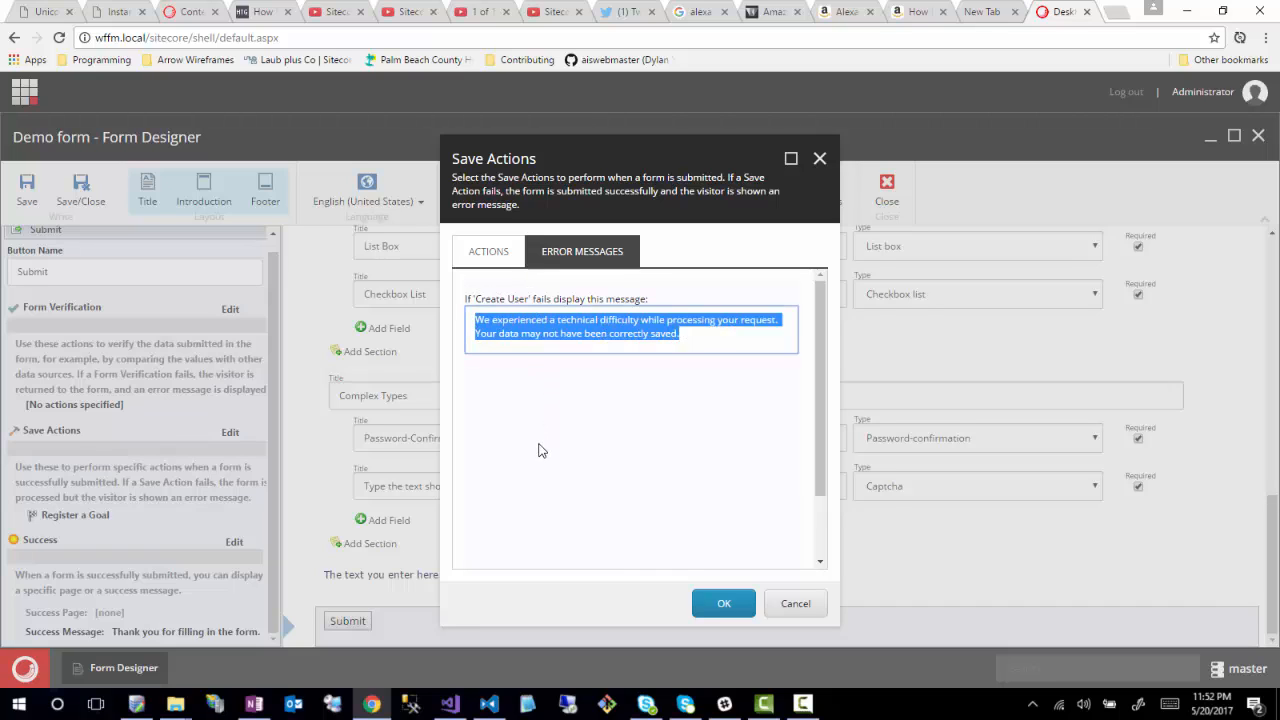
{"action": "left_click", "coordinate": [481, 254]}
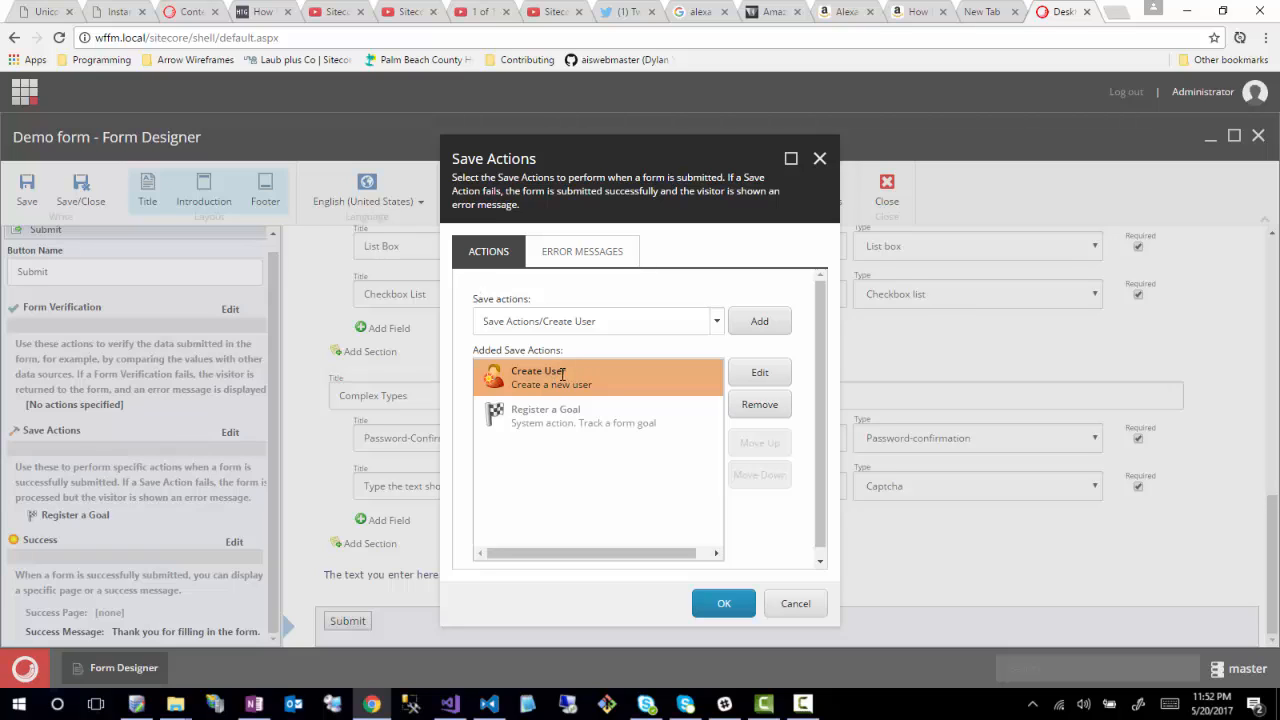
{"action": "left_click", "coordinate": [607, 262]}
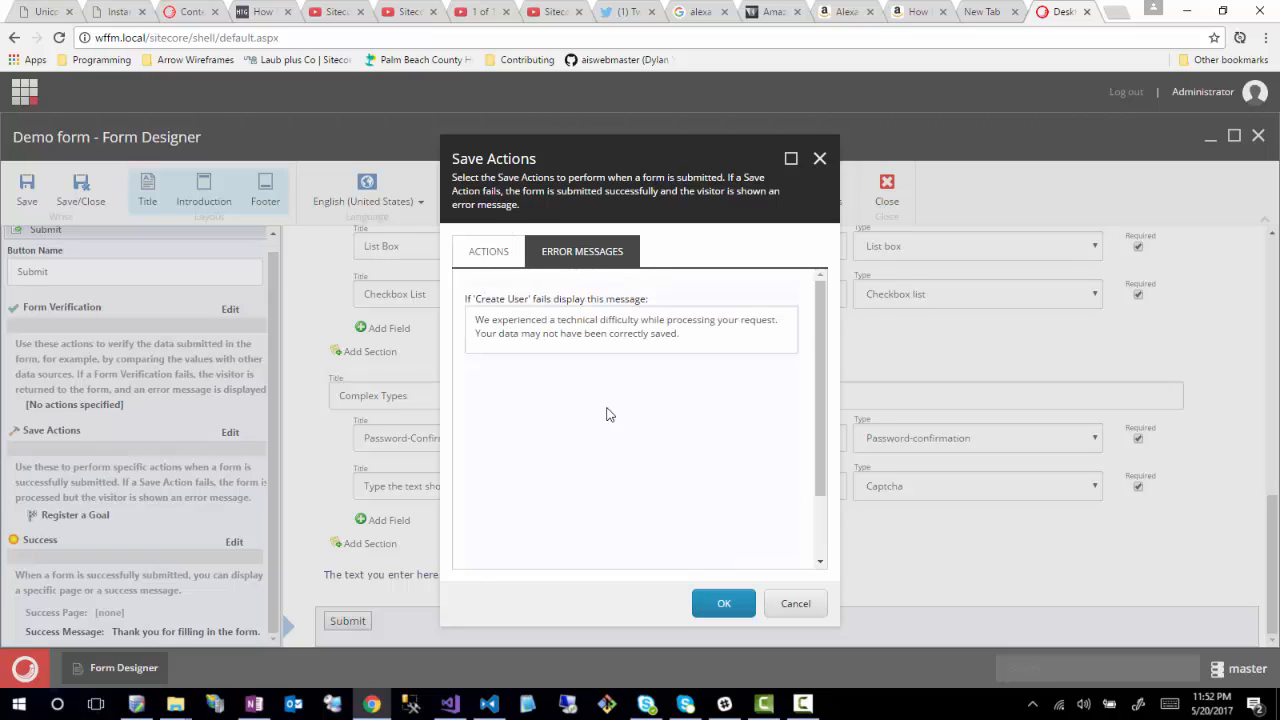
{"action": "key", "text": "ctrl+a"}
{"action": "left_click", "coordinate": [467, 252]}
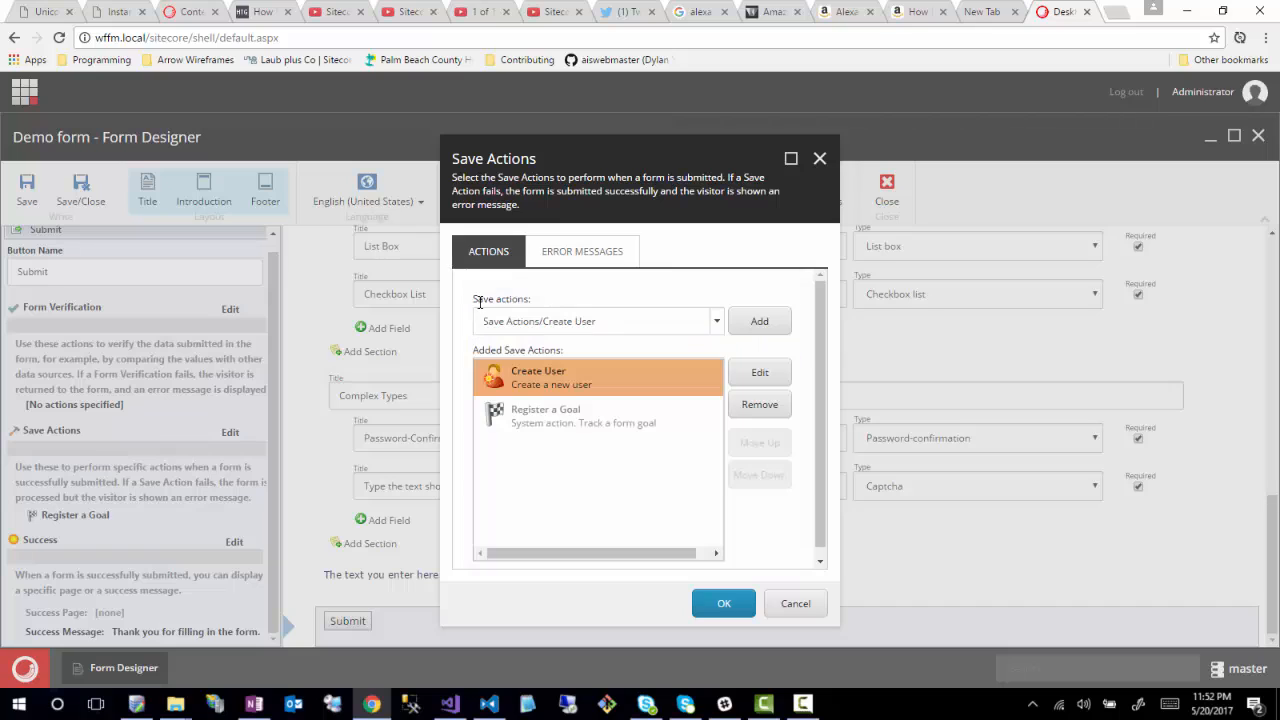
- Try adding a Logout save action, then remove it again
{"action": "left_click", "coordinate": [717, 324]}
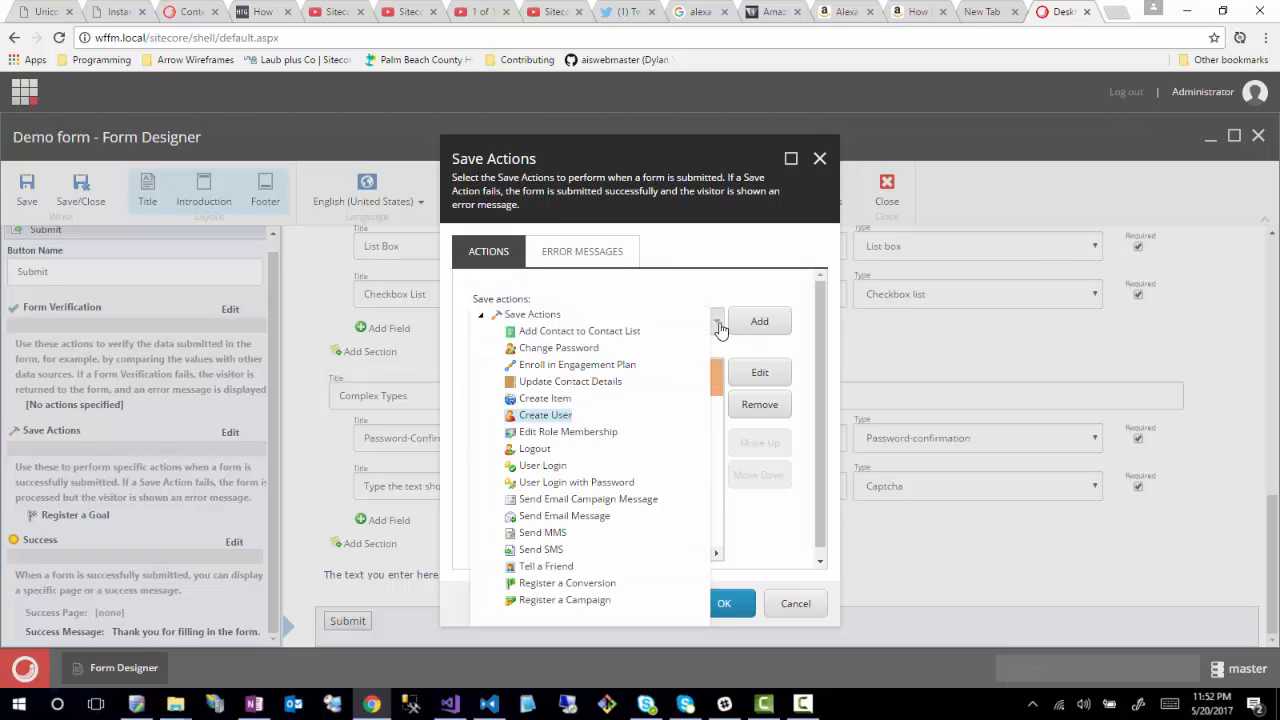
{"action": "left_click", "coordinate": [540, 449]}
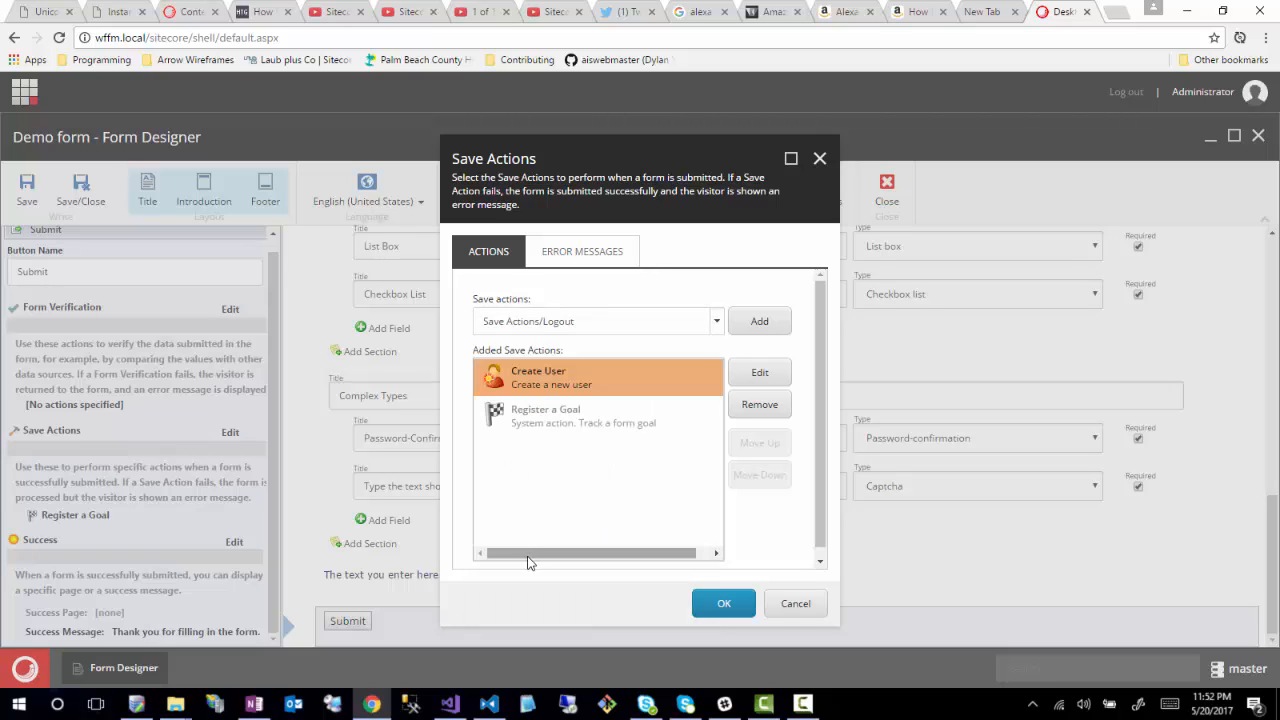
{"action": "left_click", "coordinate": [759, 321]}
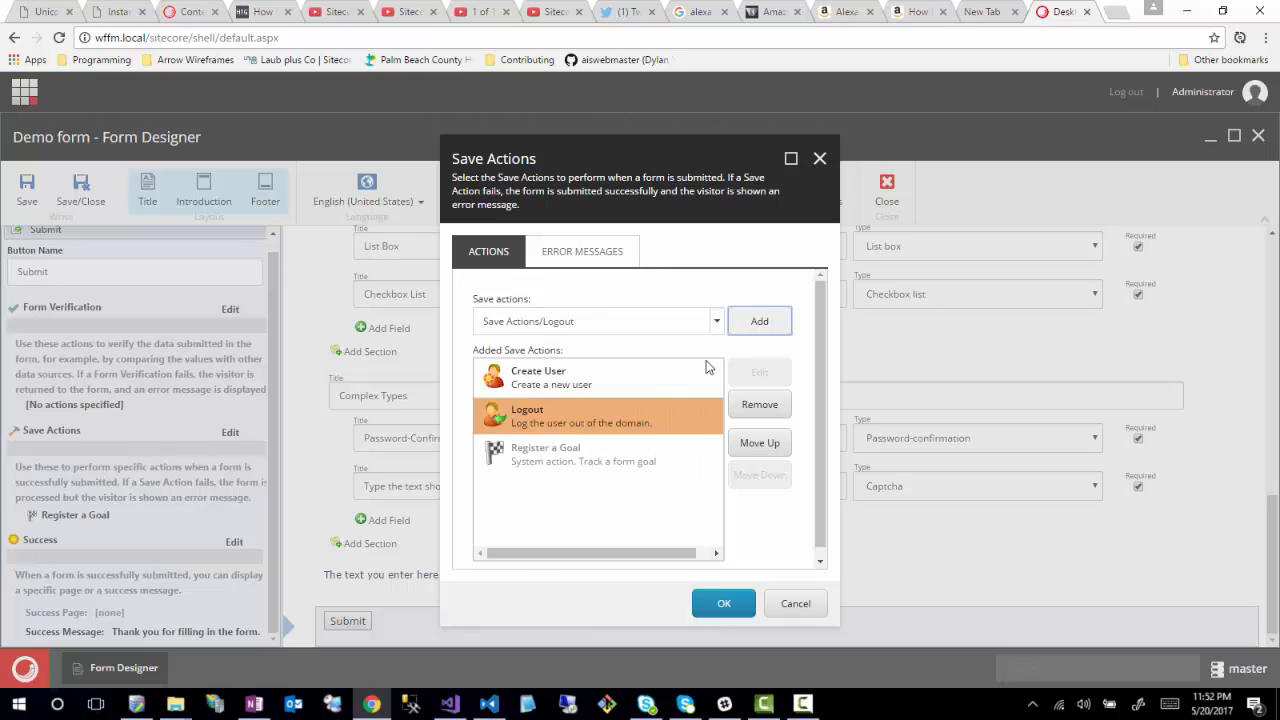
{"action": "left_click", "coordinate": [515, 377]}
{"action": "left_click", "coordinate": [560, 420]}
{"action": "left_click", "coordinate": [759, 404]}
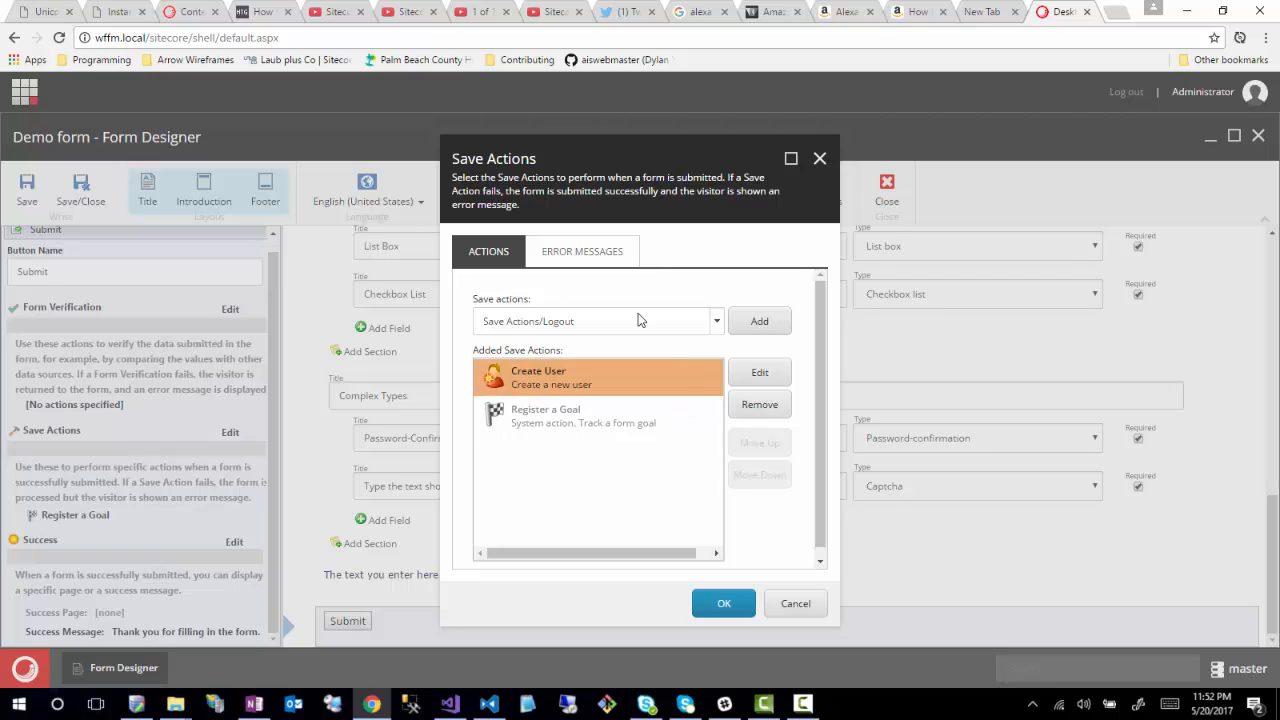
- Add the Add Contact to Contact List save action between Create User and Register a Goal
{"action": "left_click", "coordinate": [714, 321]}
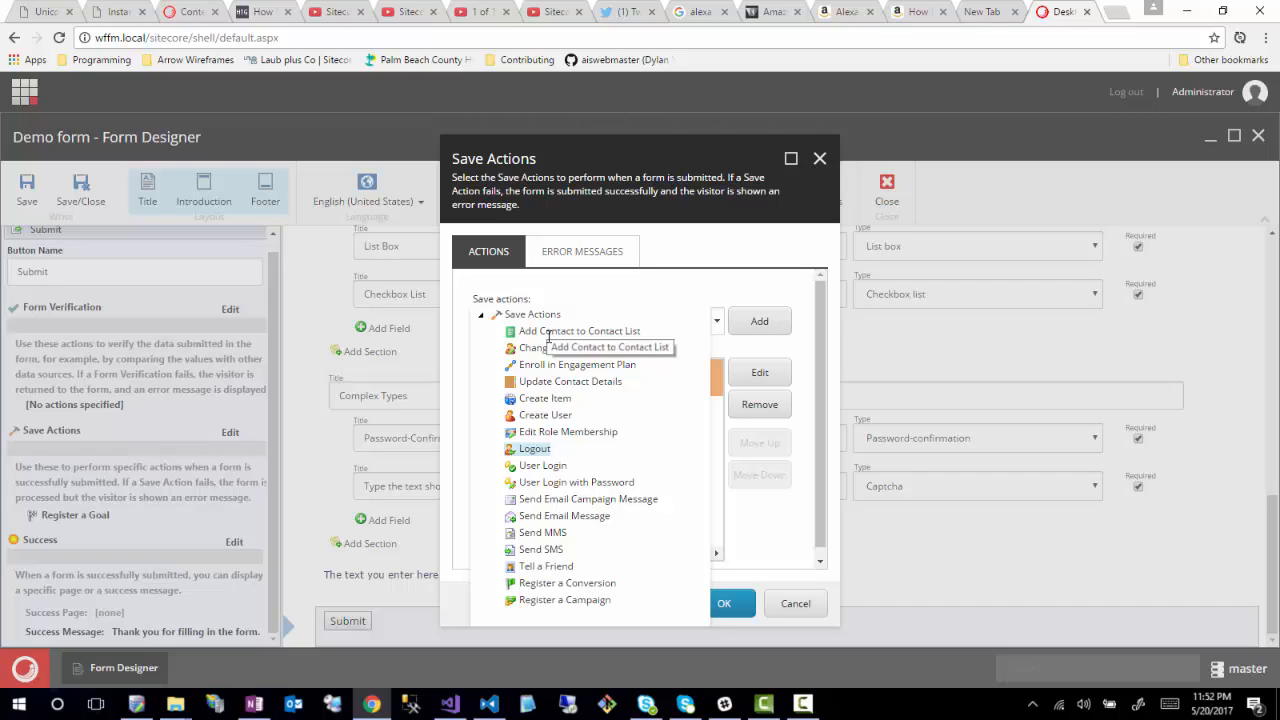
{"action": "left_click", "coordinate": [552, 334]}
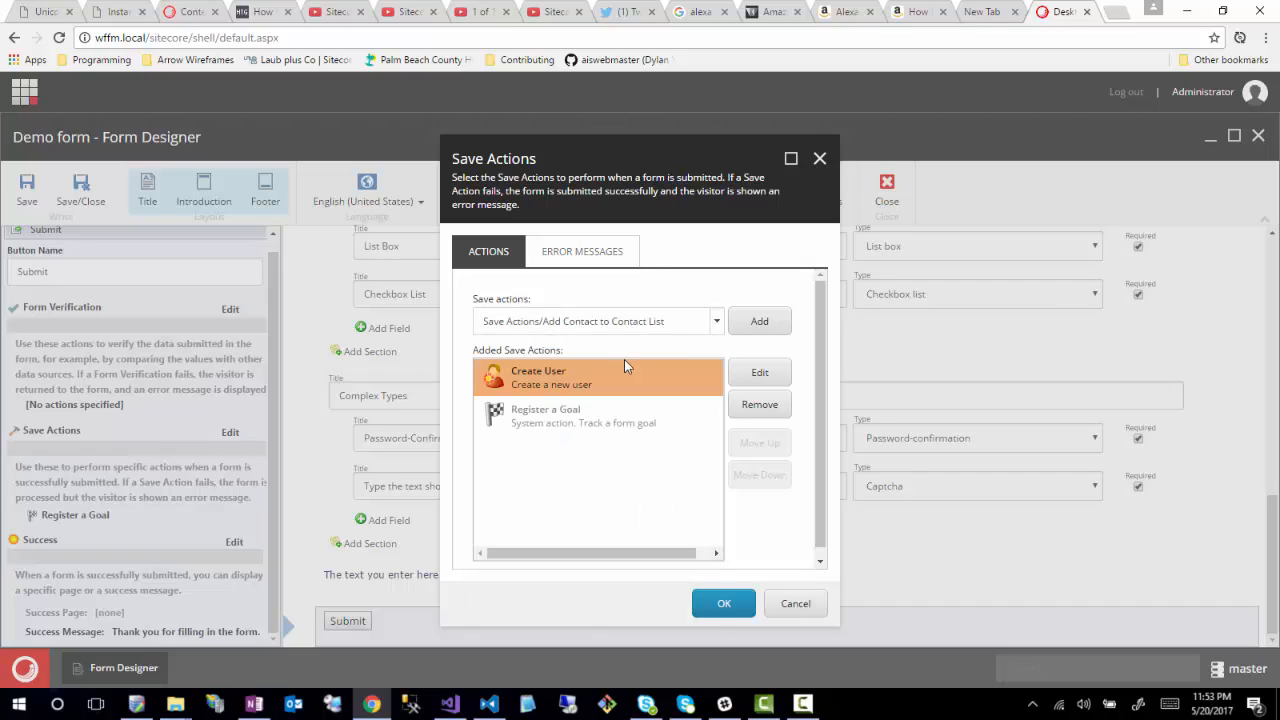
{"action": "left_click", "coordinate": [763, 322]}
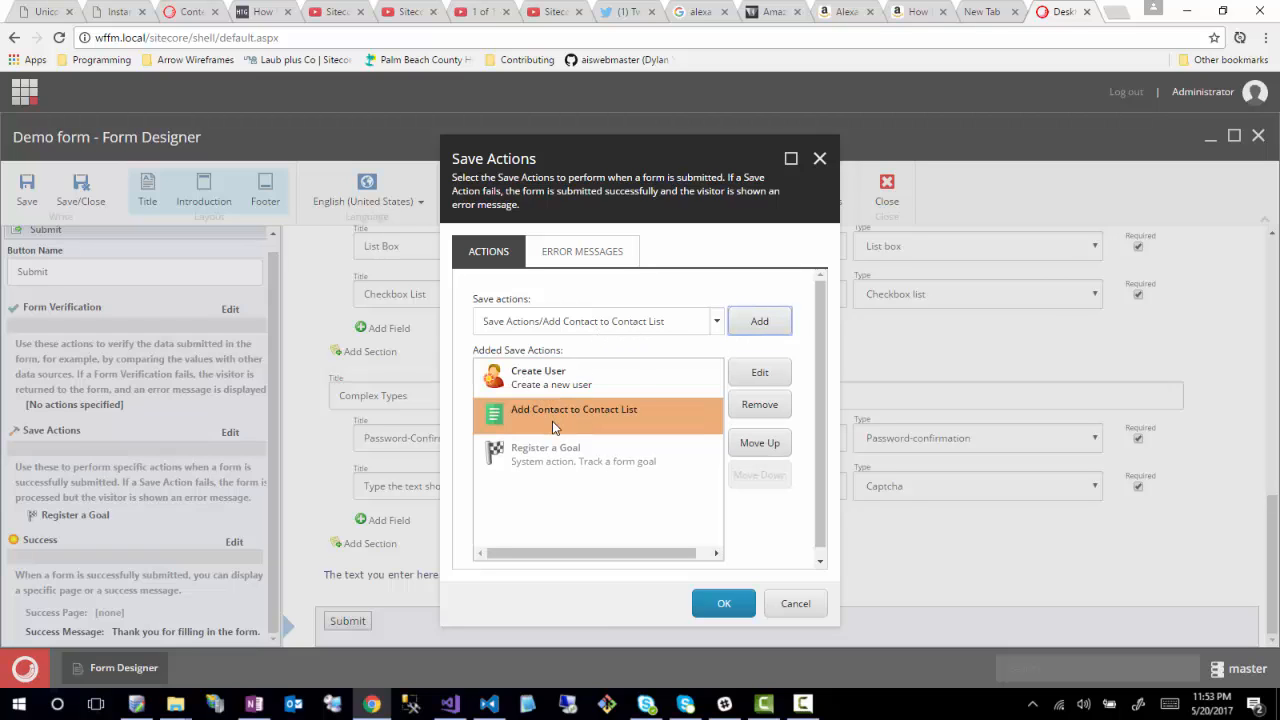
- Review Add Contact to Contact List settings, keeping condition Always with no lists, and cancel
{"action": "left_click", "coordinate": [758, 372]}
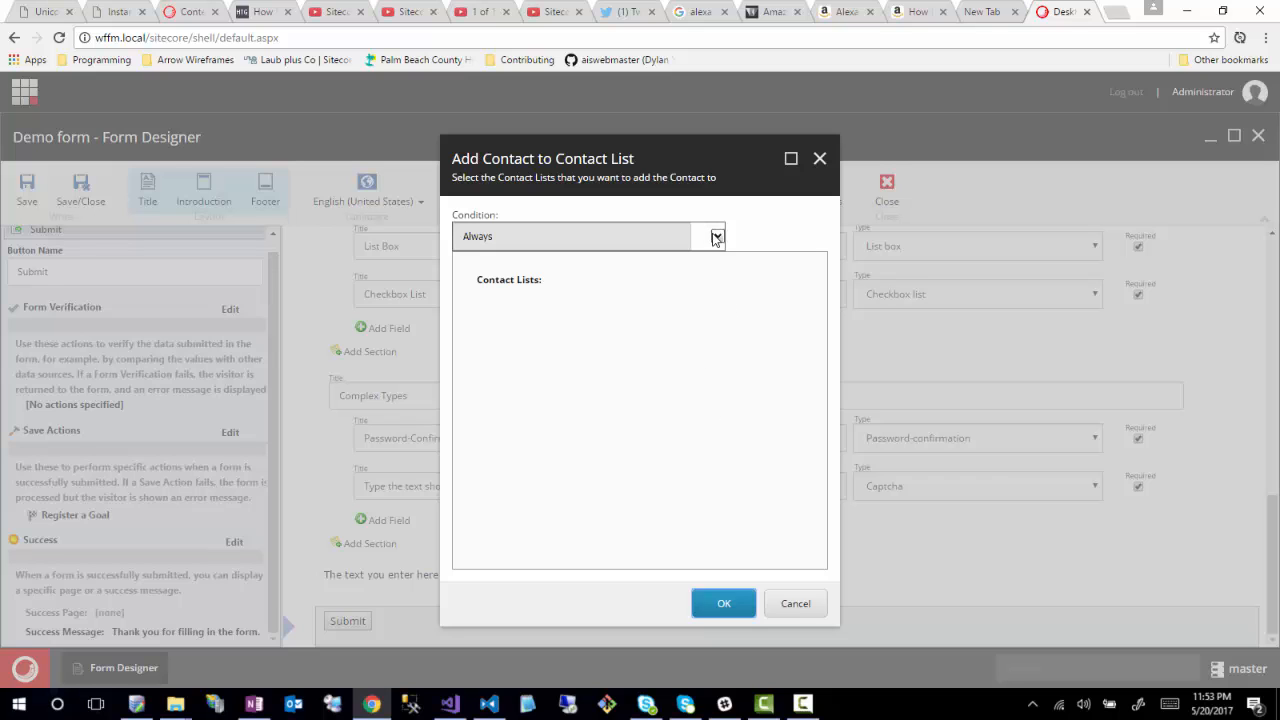
{"action": "left_click", "coordinate": [716, 237]}
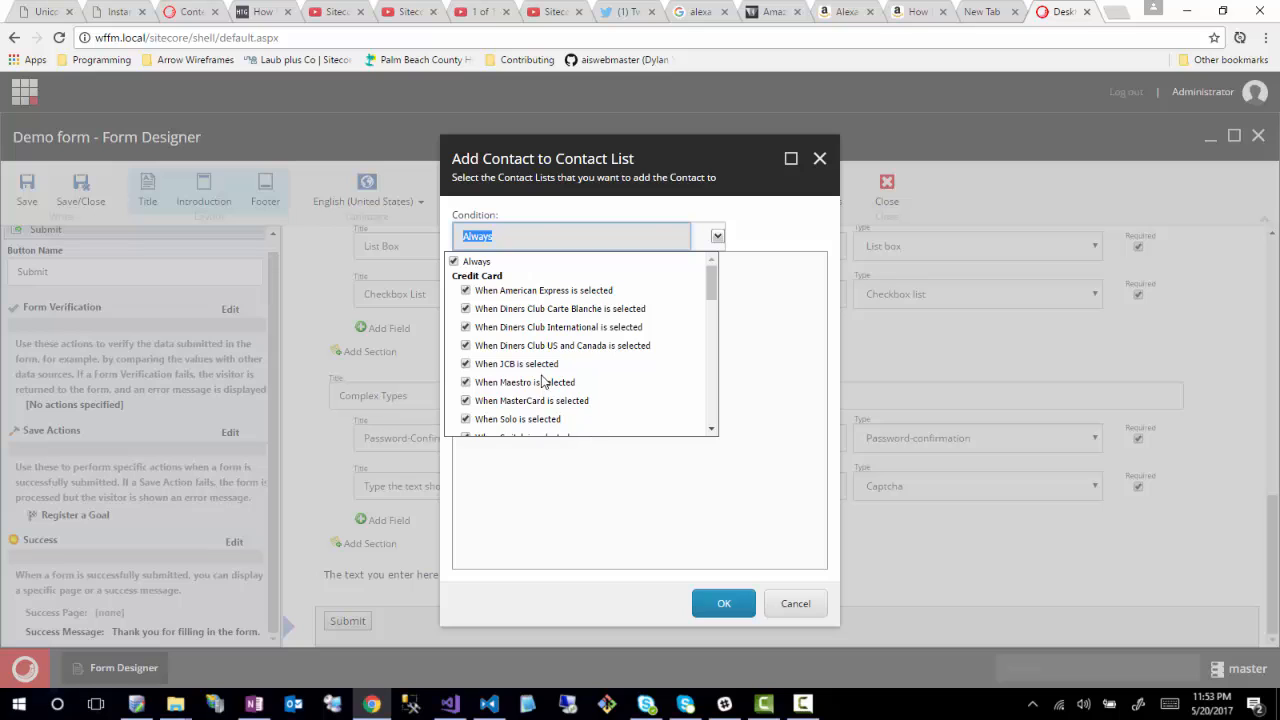
{"action": "scroll", "coordinate": [542, 381], "scroll_direction": "down", "scroll_amount": 6}
{"action": "left_click", "coordinate": [762, 326]}
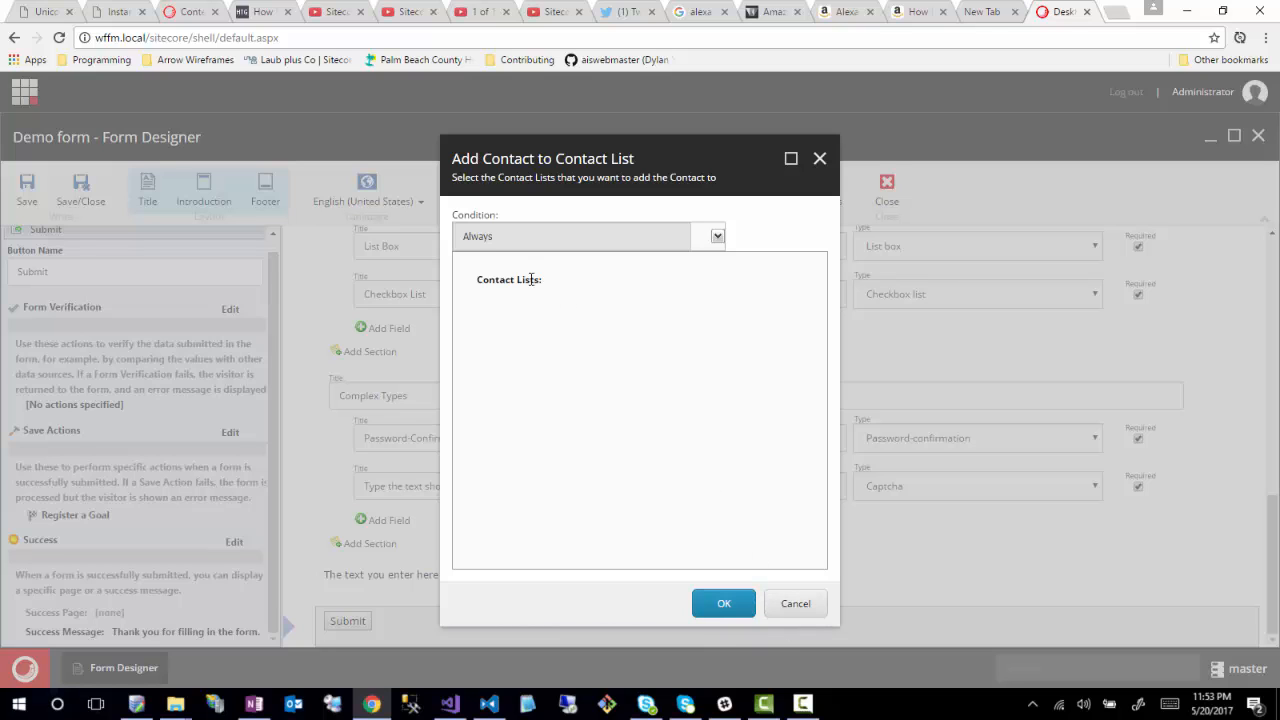
{"action": "left_click", "coordinate": [812, 606]}
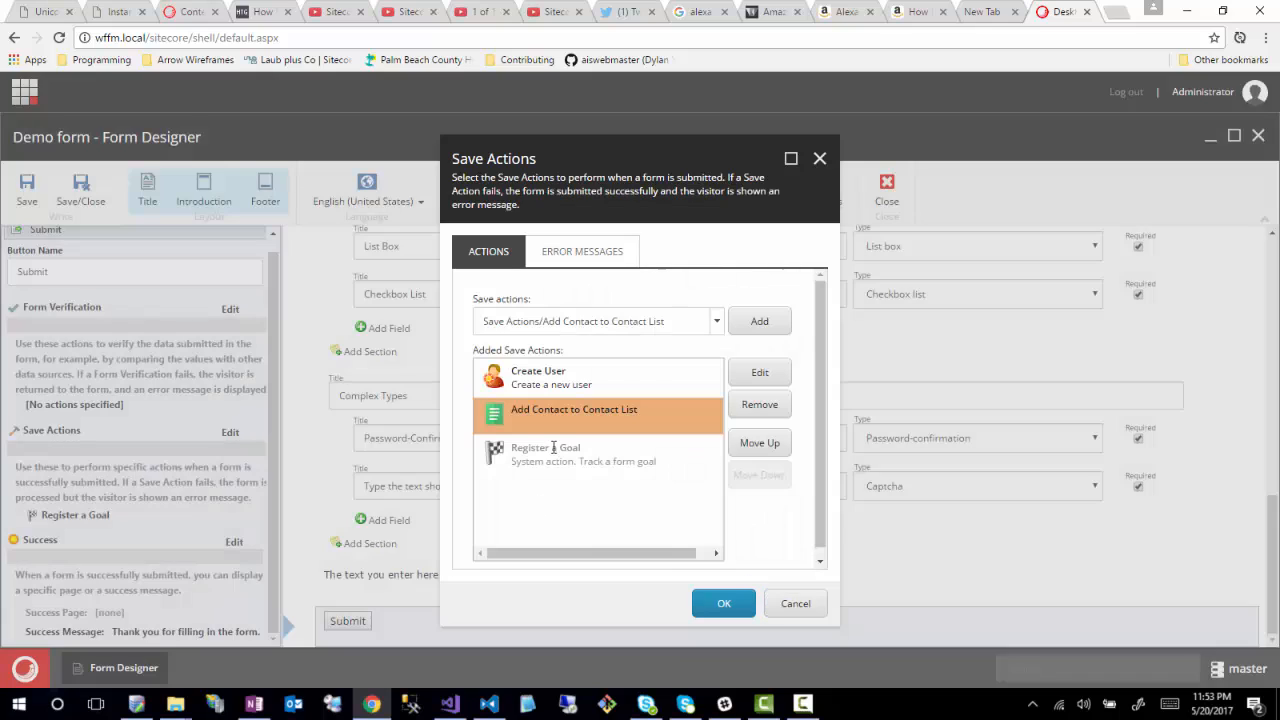
- Replace Add Contact to Contact List with an Update Contact Details save action before Register a Goal
{"action": "left_click", "coordinate": [760, 405]}
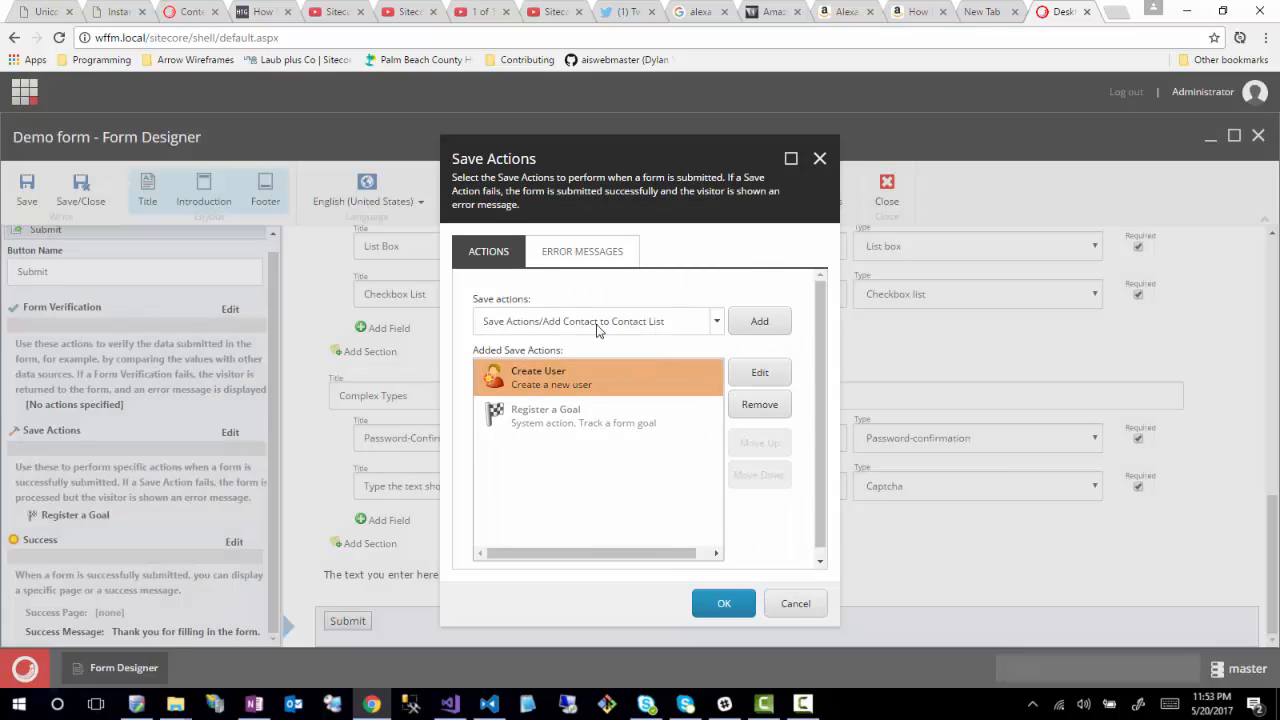
{"action": "left_click", "coordinate": [705, 322]}
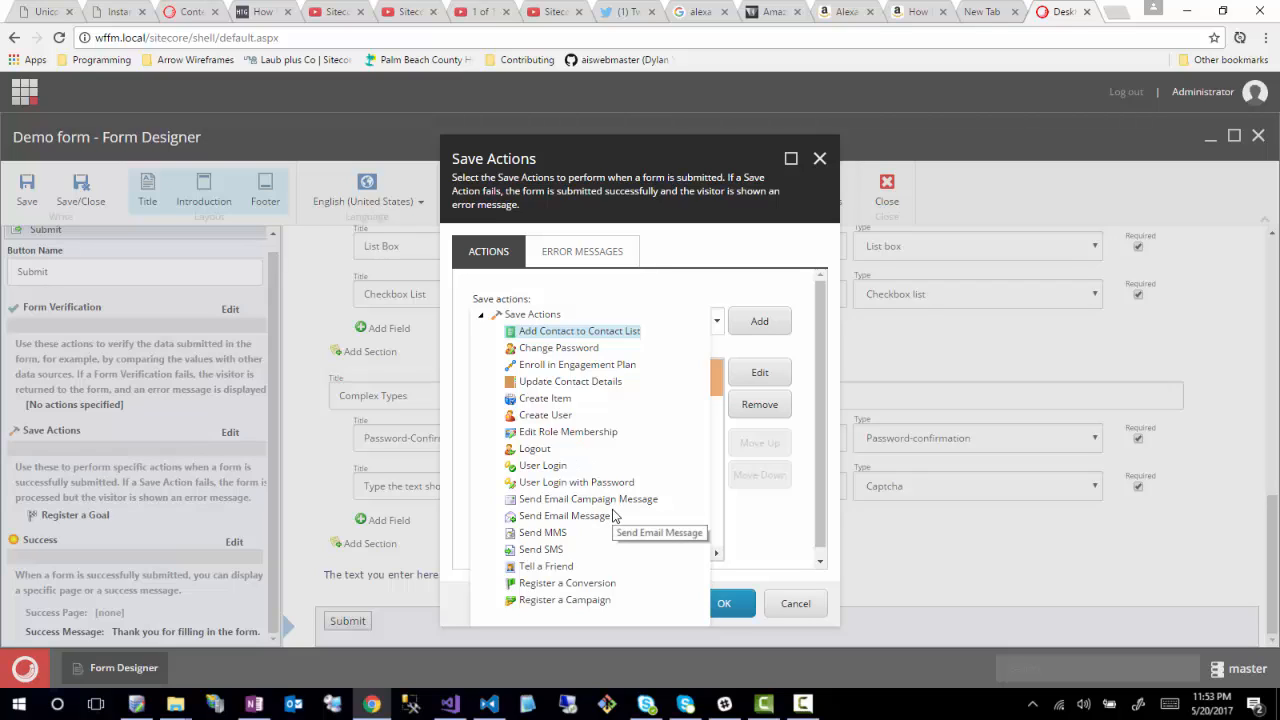
{"action": "left_click", "coordinate": [585, 381]}
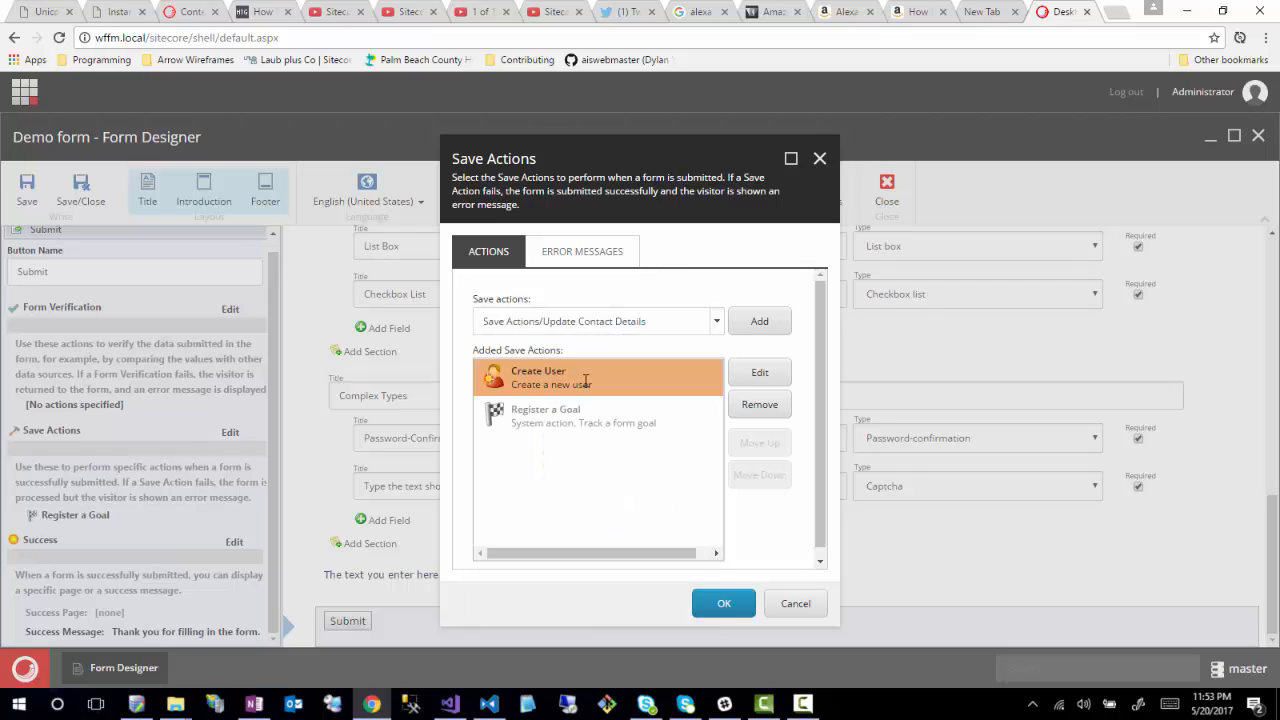
{"action": "left_click", "coordinate": [759, 326]}
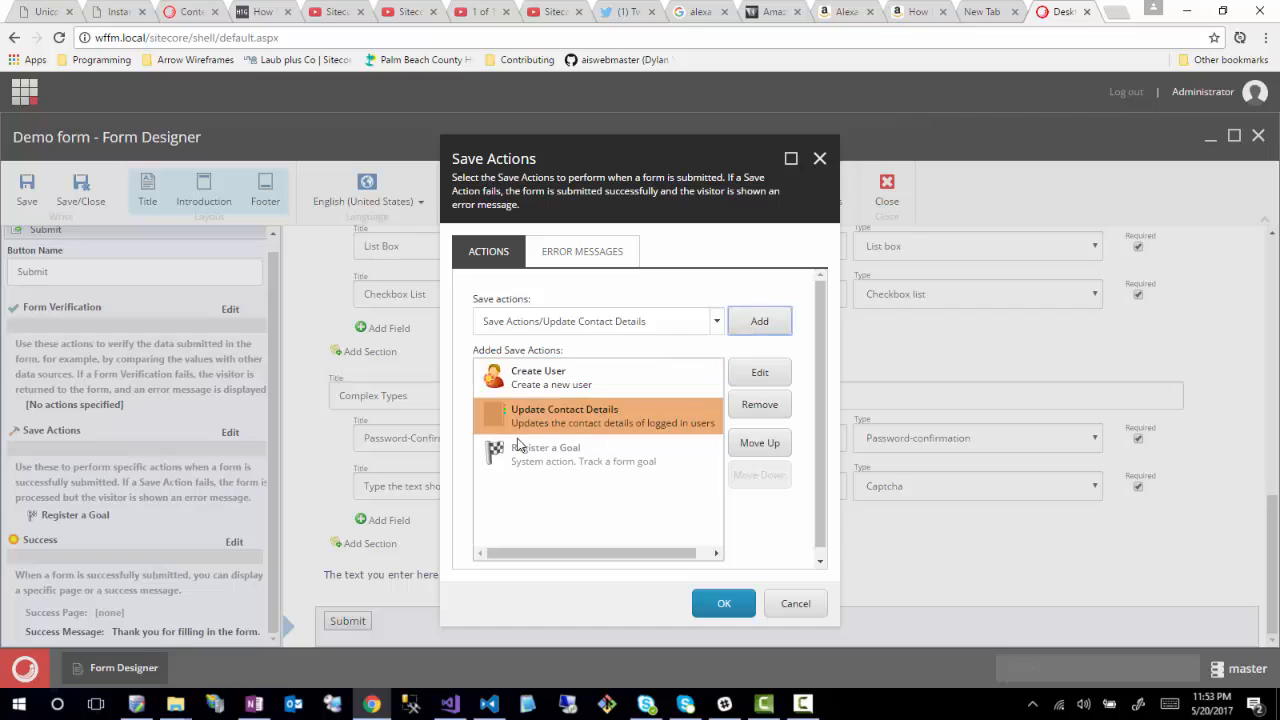
{"action": "left_click", "coordinate": [517, 387]}
{"action": "left_click_drag", "start_coordinate": [513, 423], "coordinate": [522, 424]}
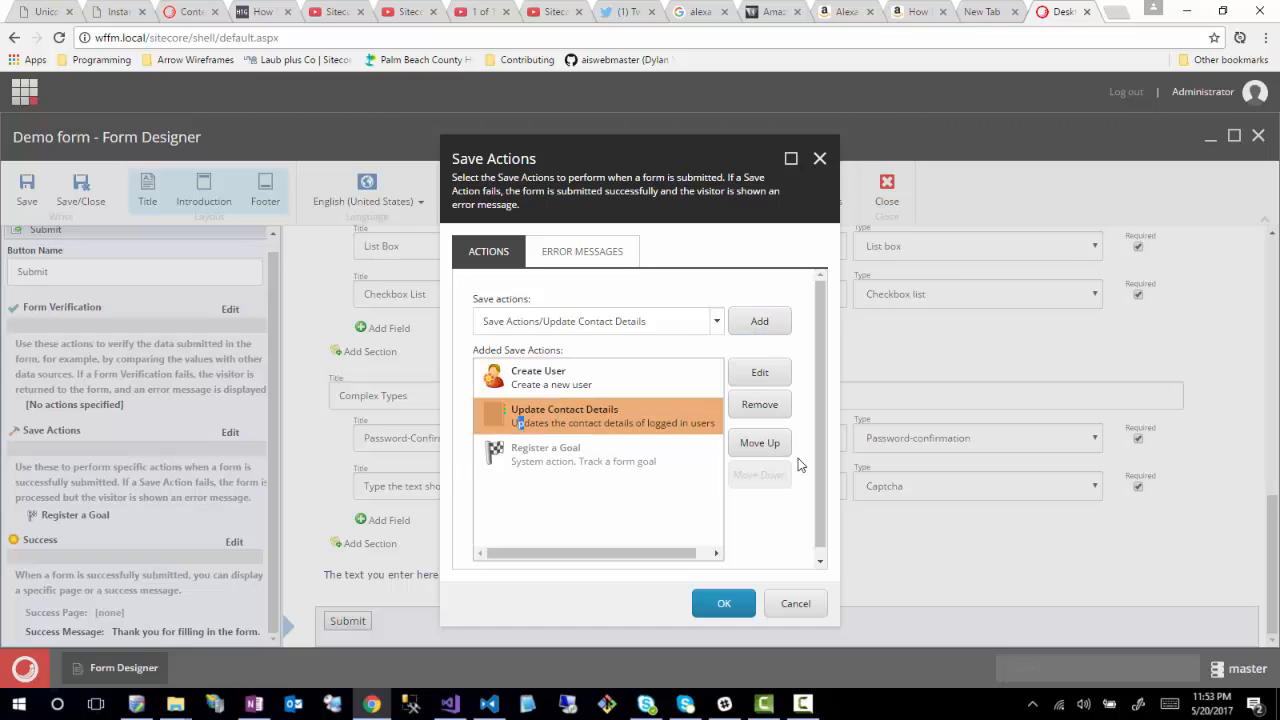
- Open the Update Contact Details mapping, try File Upload as the form field, and expand the contact facets
{"action": "left_click", "coordinate": [761, 374]}
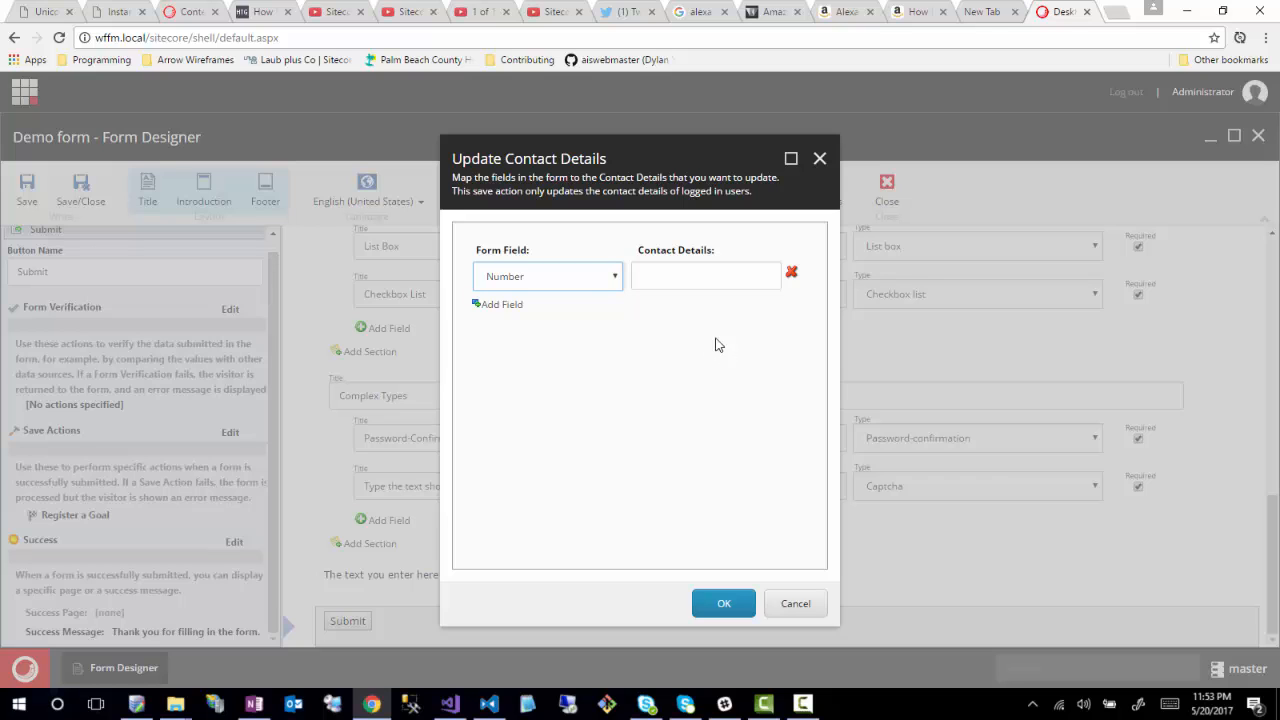
{"action": "left_click", "coordinate": [614, 281]}
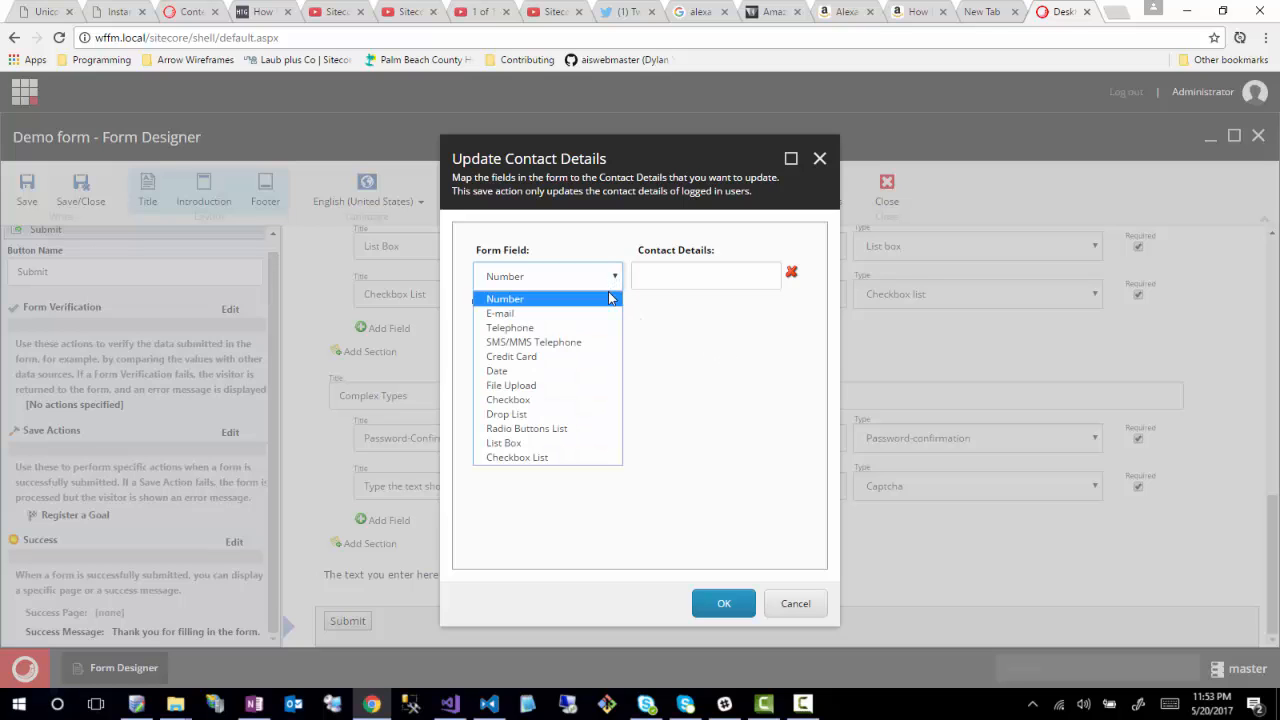
{"action": "left_click", "coordinate": [511, 385]}
{"action": "left_click", "coordinate": [688, 281]}
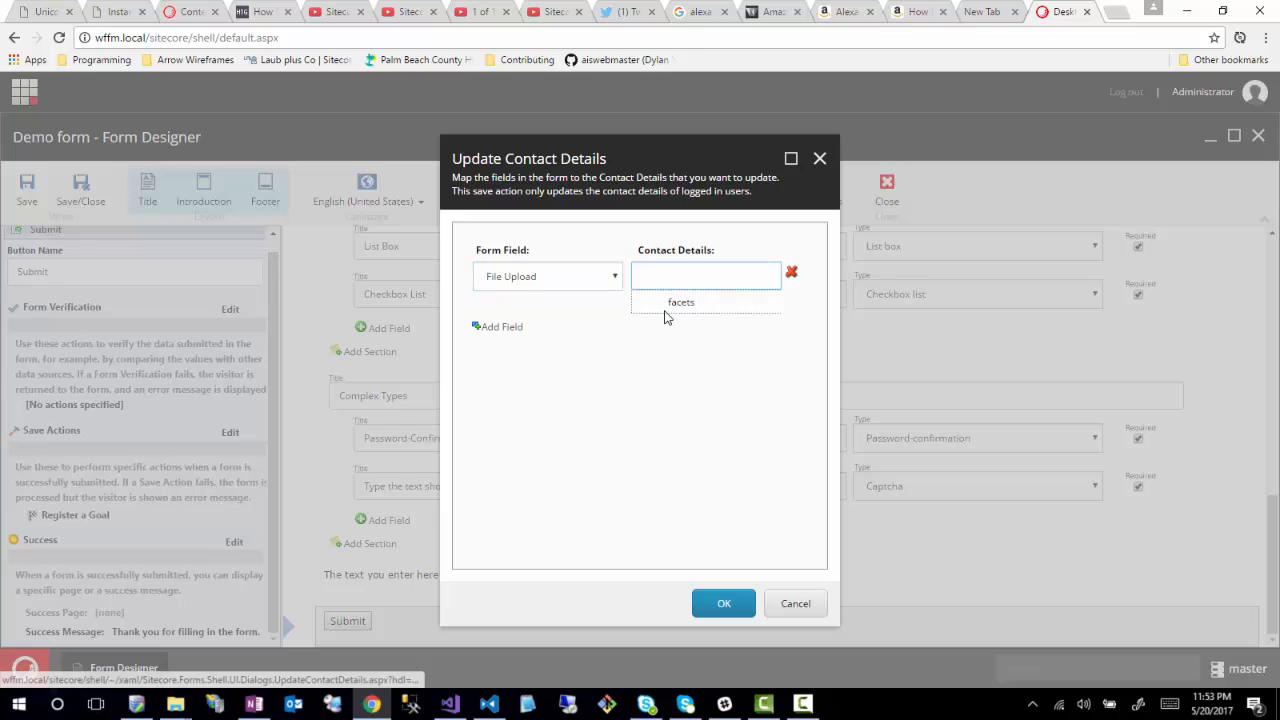
{"action": "left_click", "coordinate": [690, 315]}
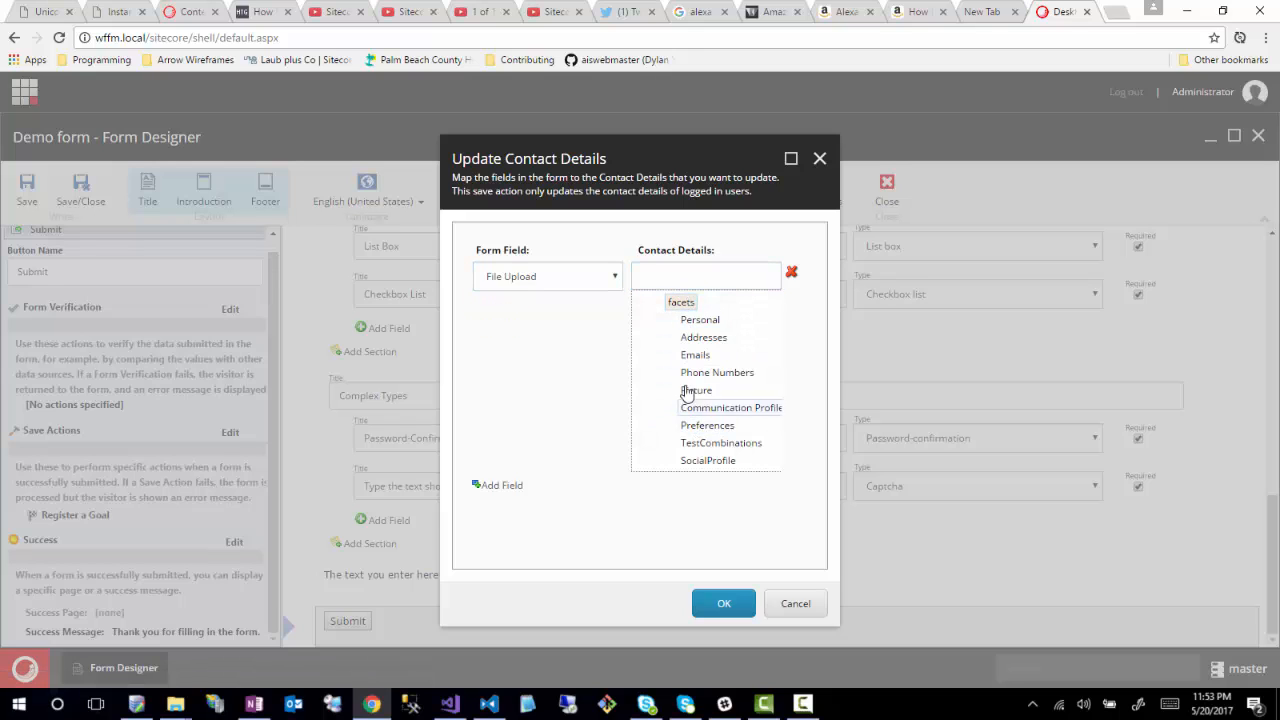
- Try E-mail with the Emails facet, then switch back to Number and expand the Personal facet
{"action": "left_click", "coordinate": [515, 282]}
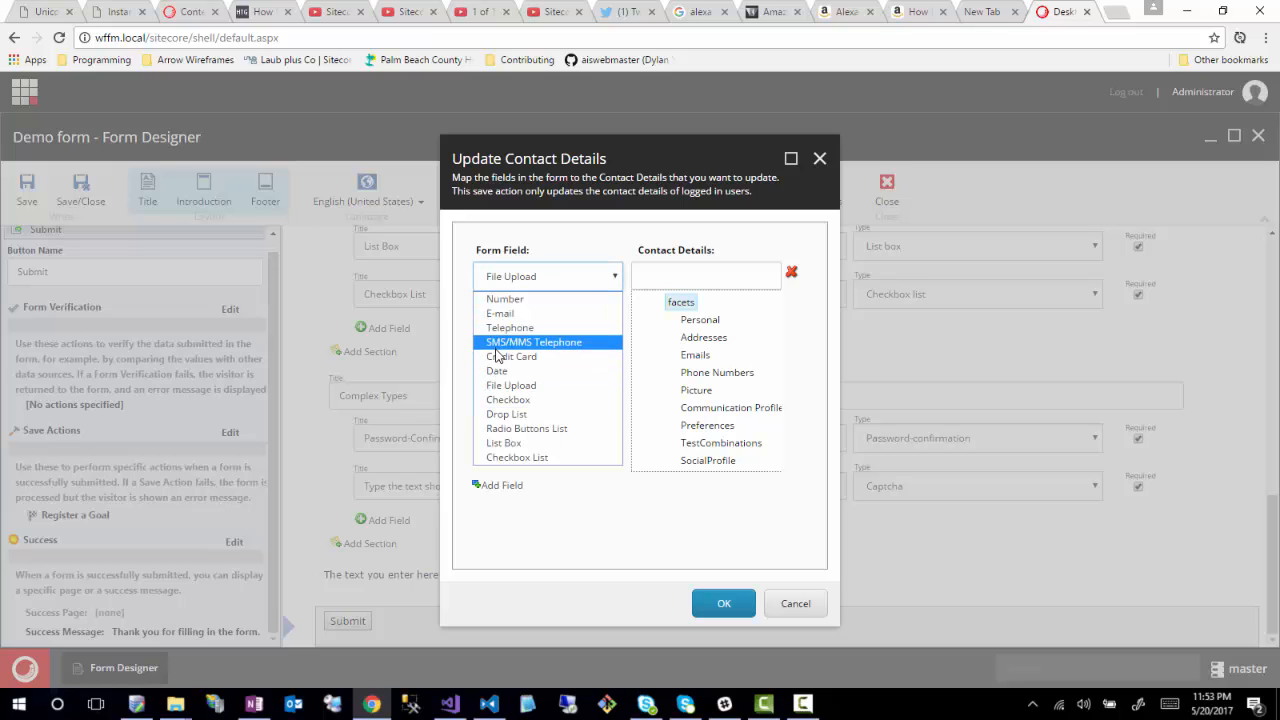
{"action": "left_click", "coordinate": [505, 314]}
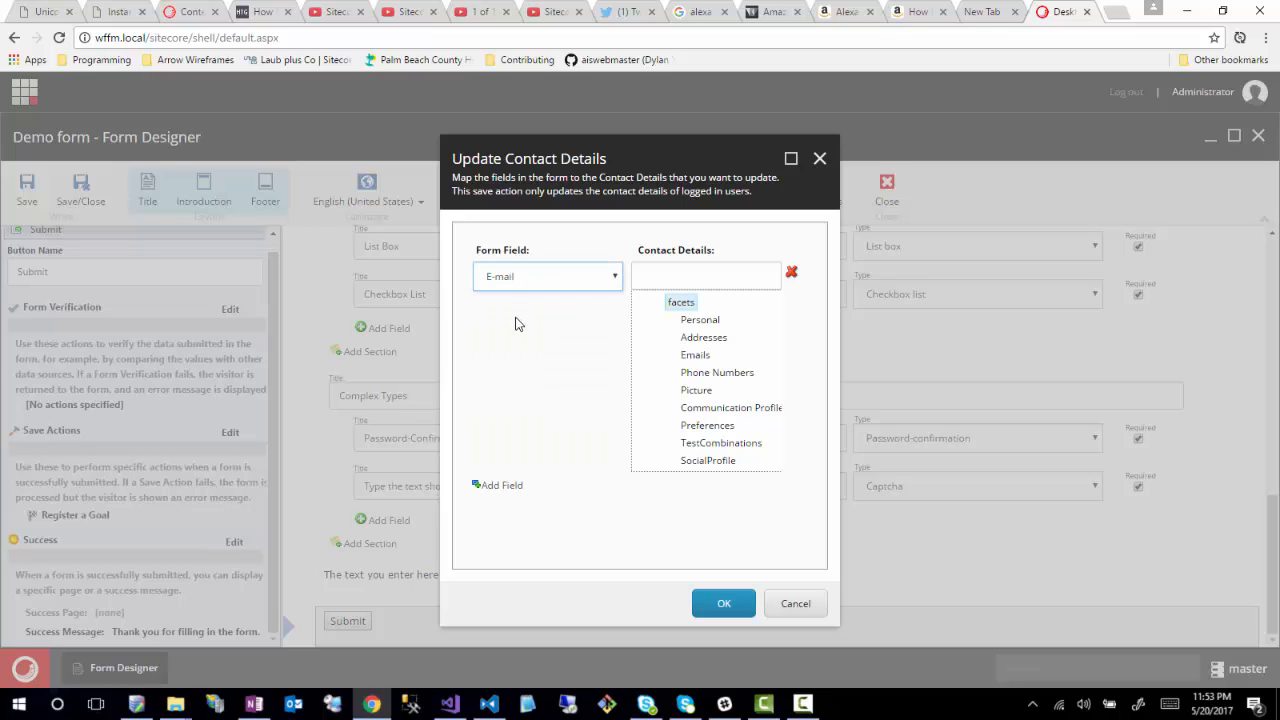
{"action": "left_click", "coordinate": [694, 355]}
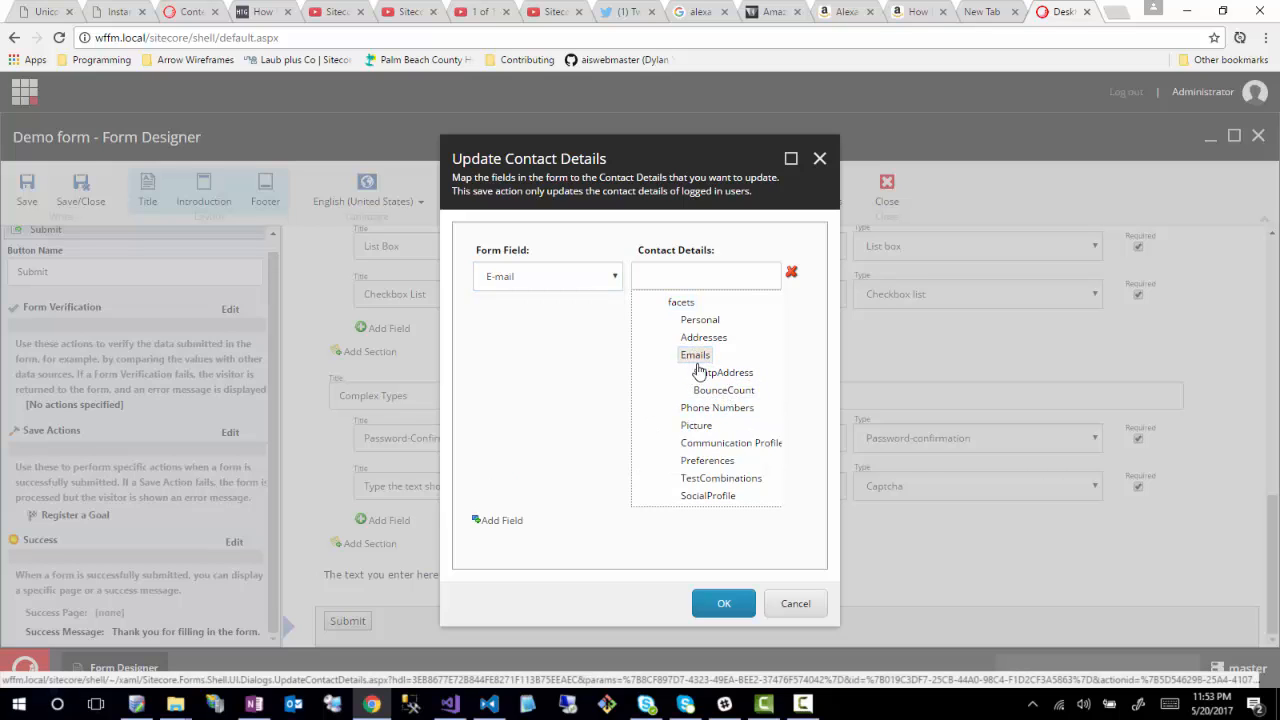
{"action": "left_click", "coordinate": [510, 280]}
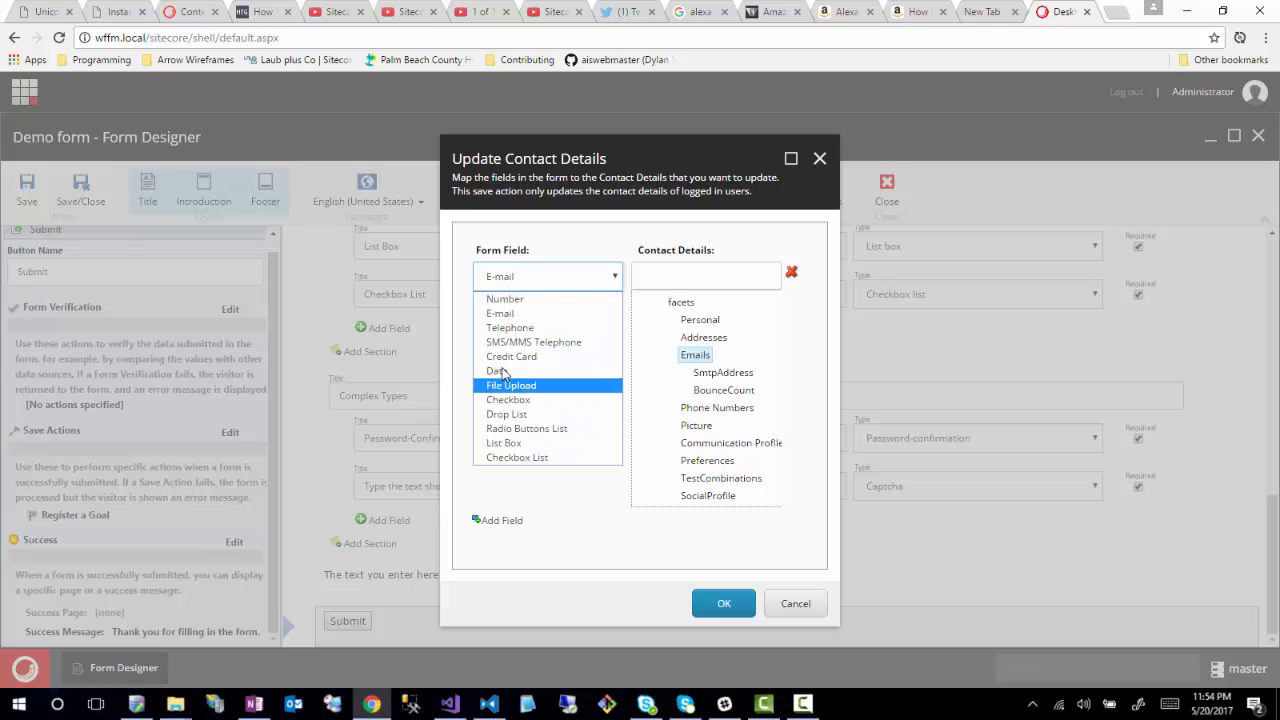
{"action": "left_click", "coordinate": [505, 299]}
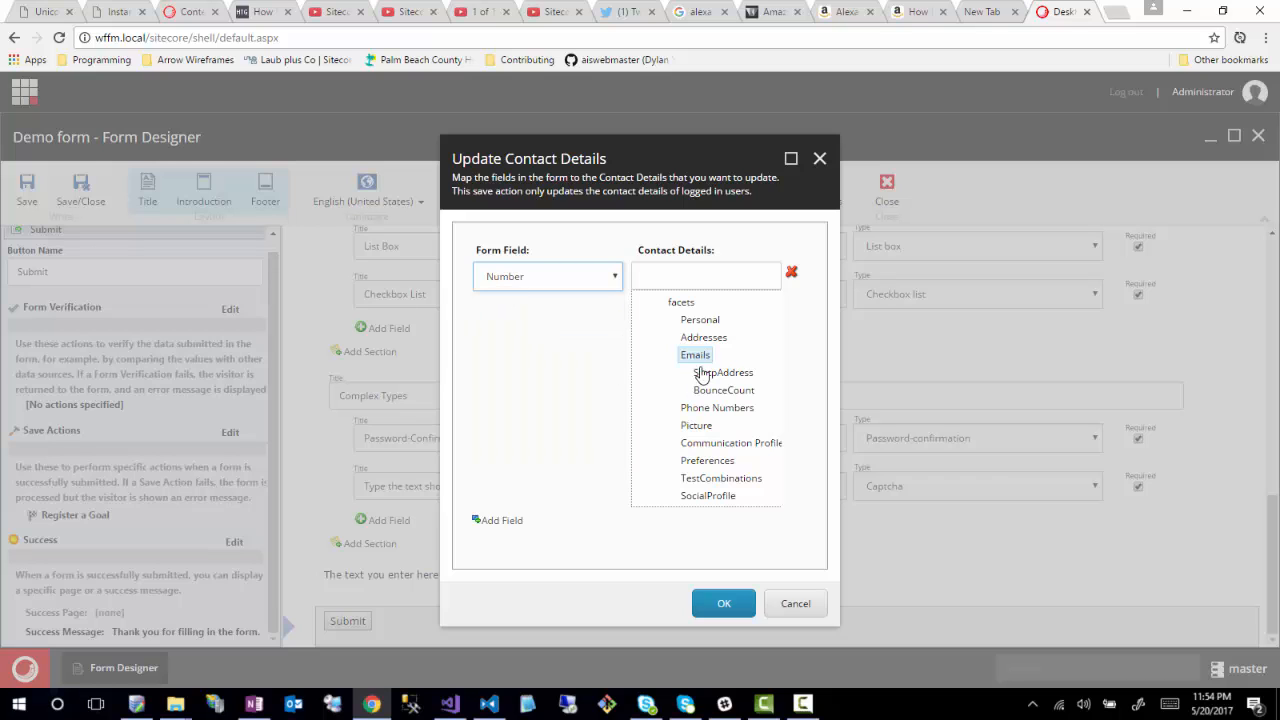
{"action": "left_click", "coordinate": [703, 320]}
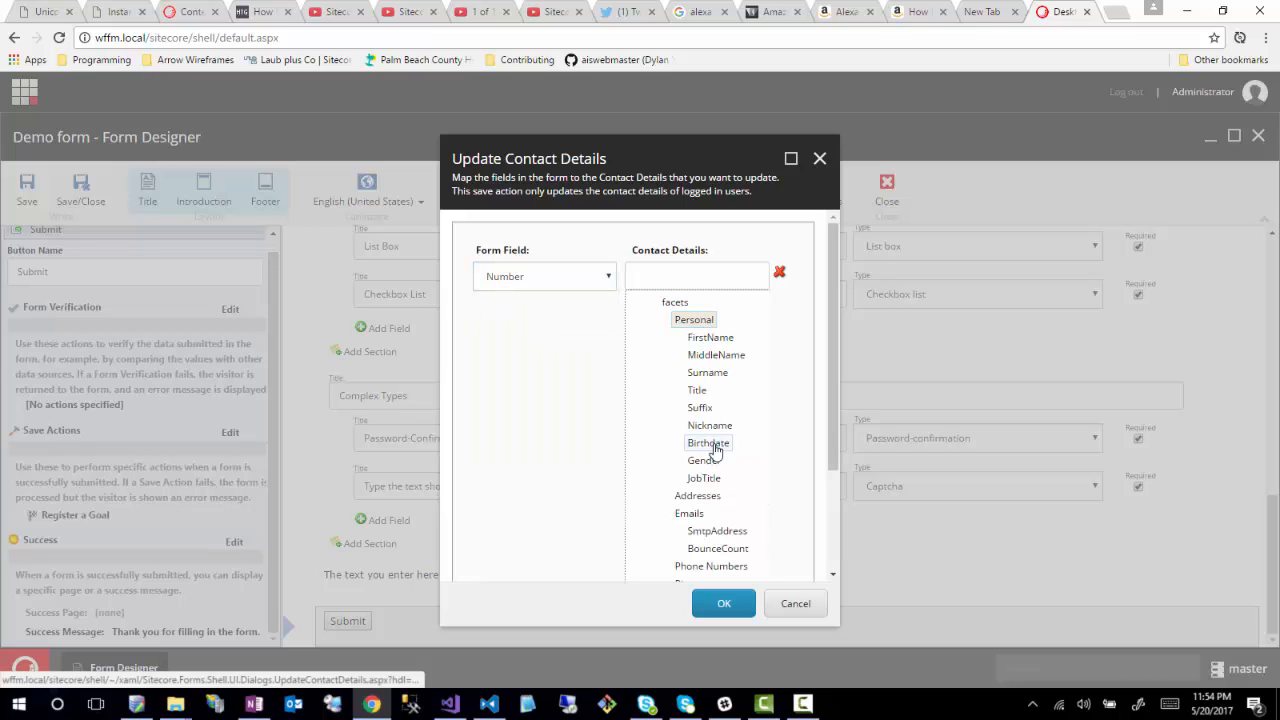
- Map the Number field to Personal > FirstName and confirm the mapping
{"action": "left_click", "coordinate": [711, 339]}
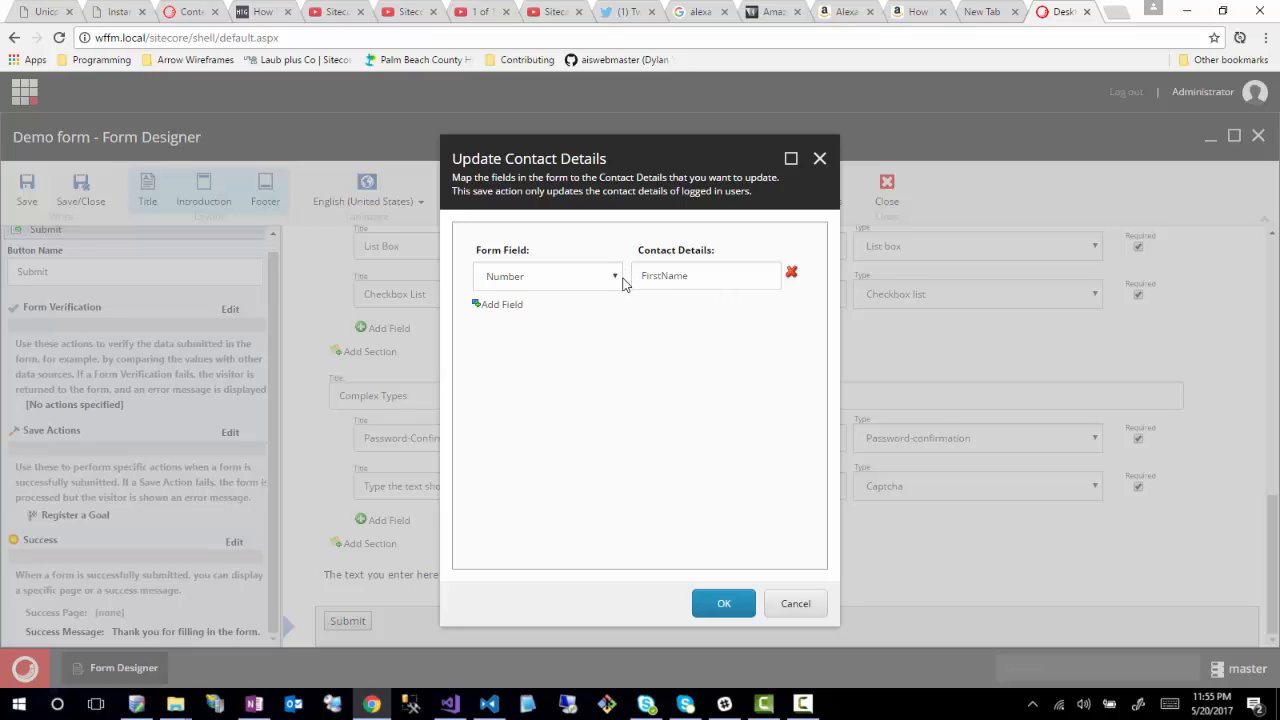
{"action": "left_click", "coordinate": [724, 606]}
- Add a second Update Contact Details action and browse save actions such as Enroll in Engagement Plan
{"action": "left_click", "coordinate": [551, 456]}
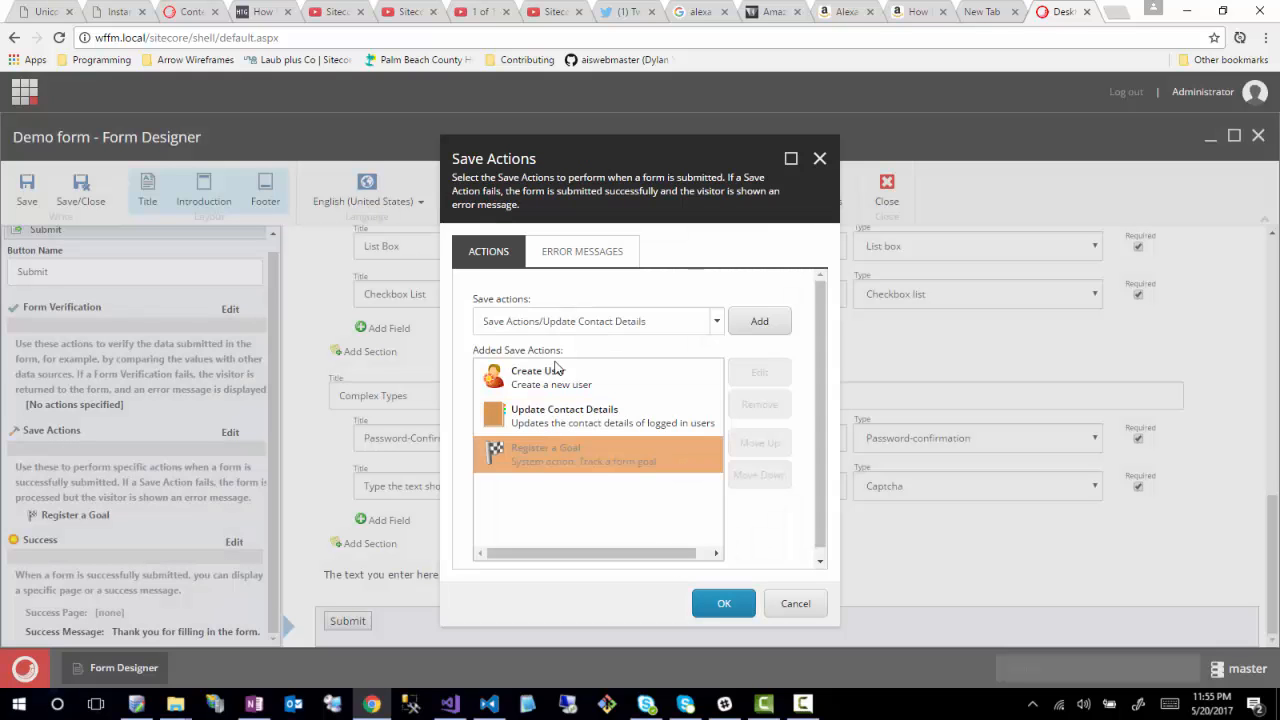
{"action": "left_click", "coordinate": [766, 330]}
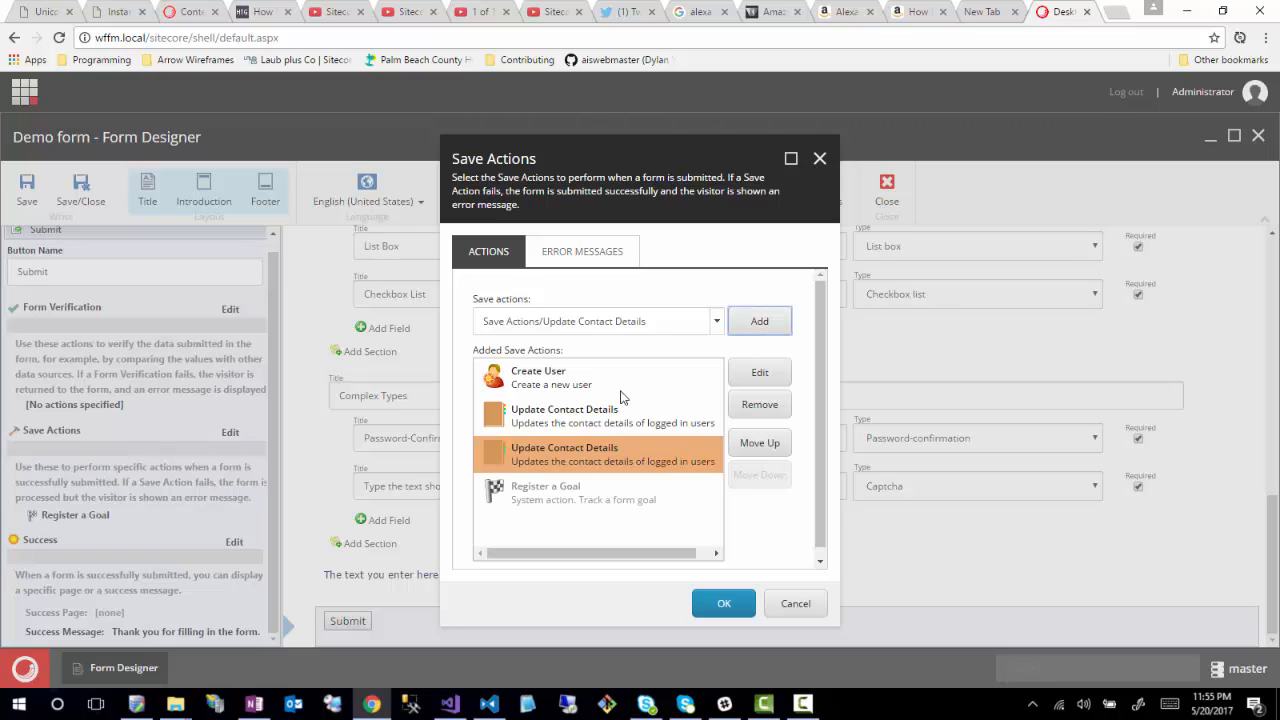
{"action": "left_click", "coordinate": [716, 322]}
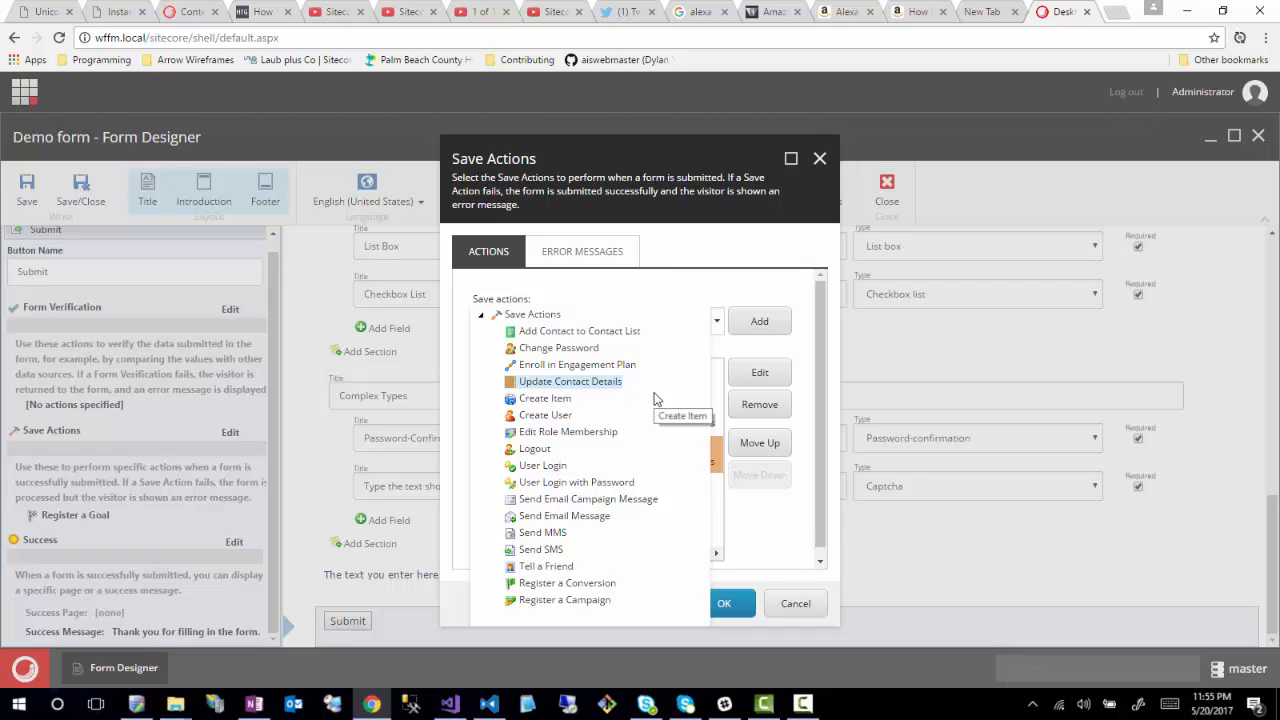
{"action": "left_click", "coordinate": [555, 365]}
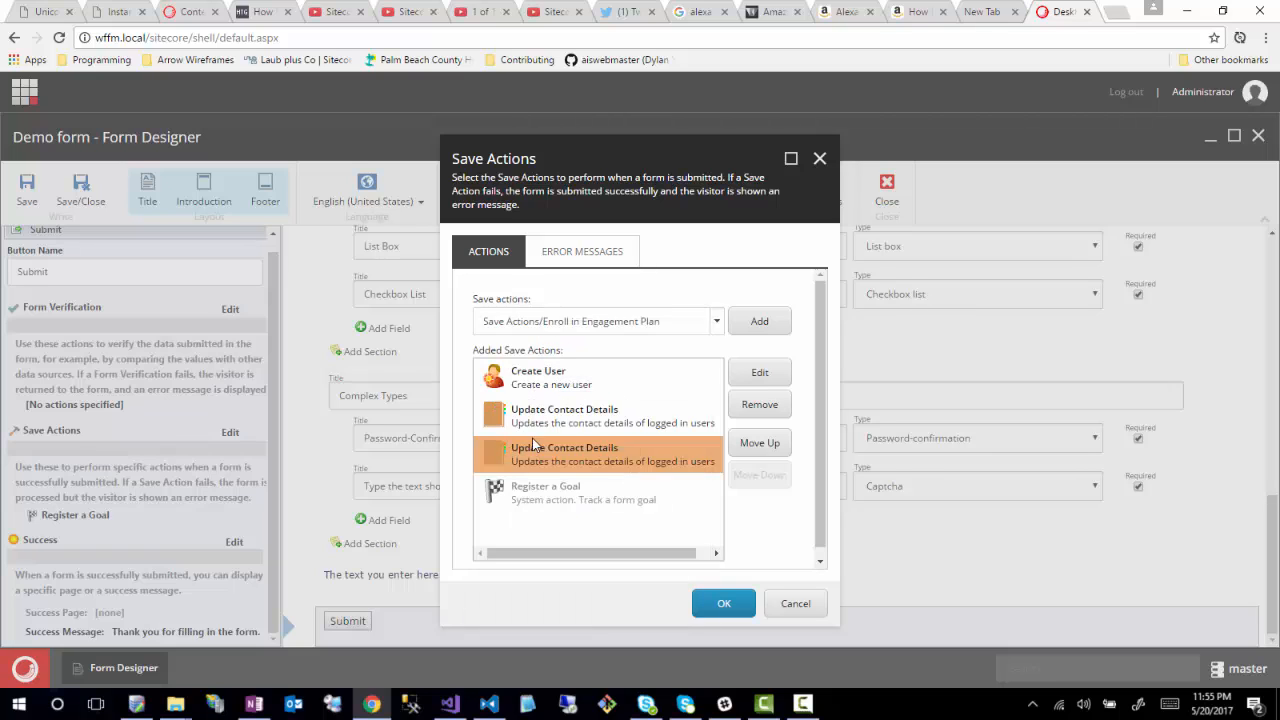
{"action": "left_click", "coordinate": [716, 321]}
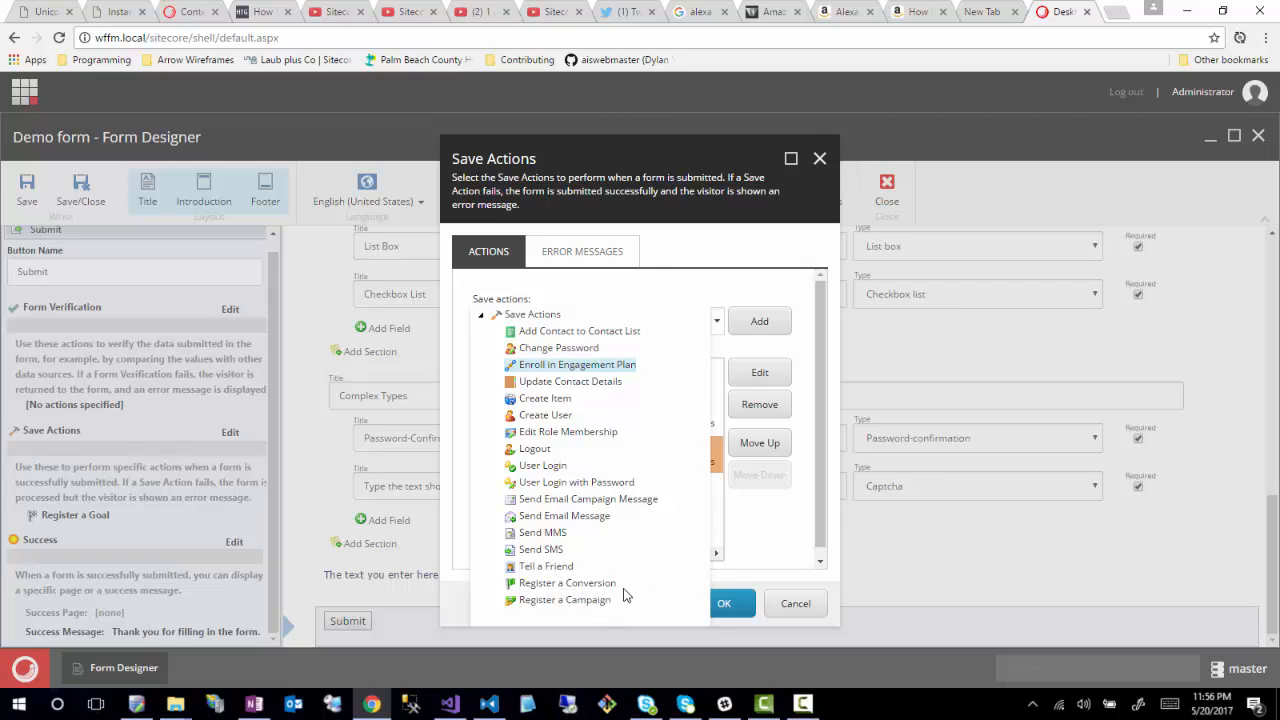
- Remove both Update Contact Details actions and Create User, adding then removing Enroll in Engagement Plan
{"action": "left_click", "coordinate": [726, 275]}
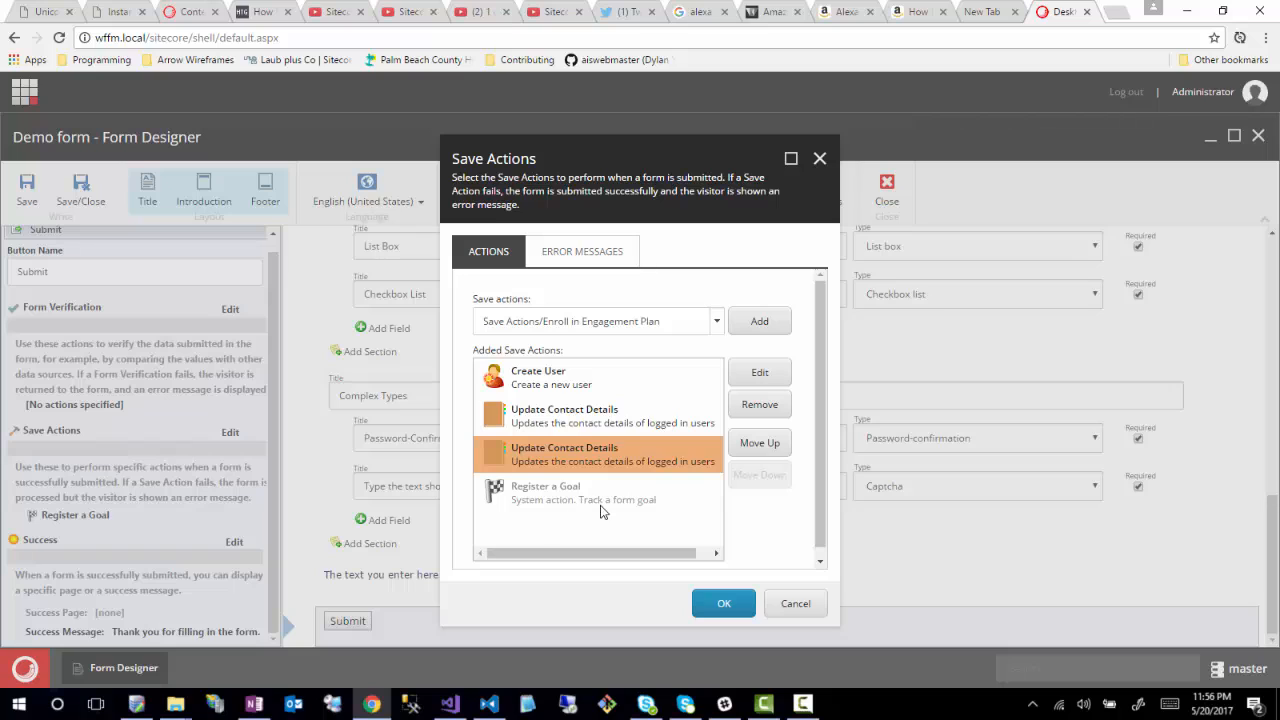
{"action": "left_click", "coordinate": [762, 410]}
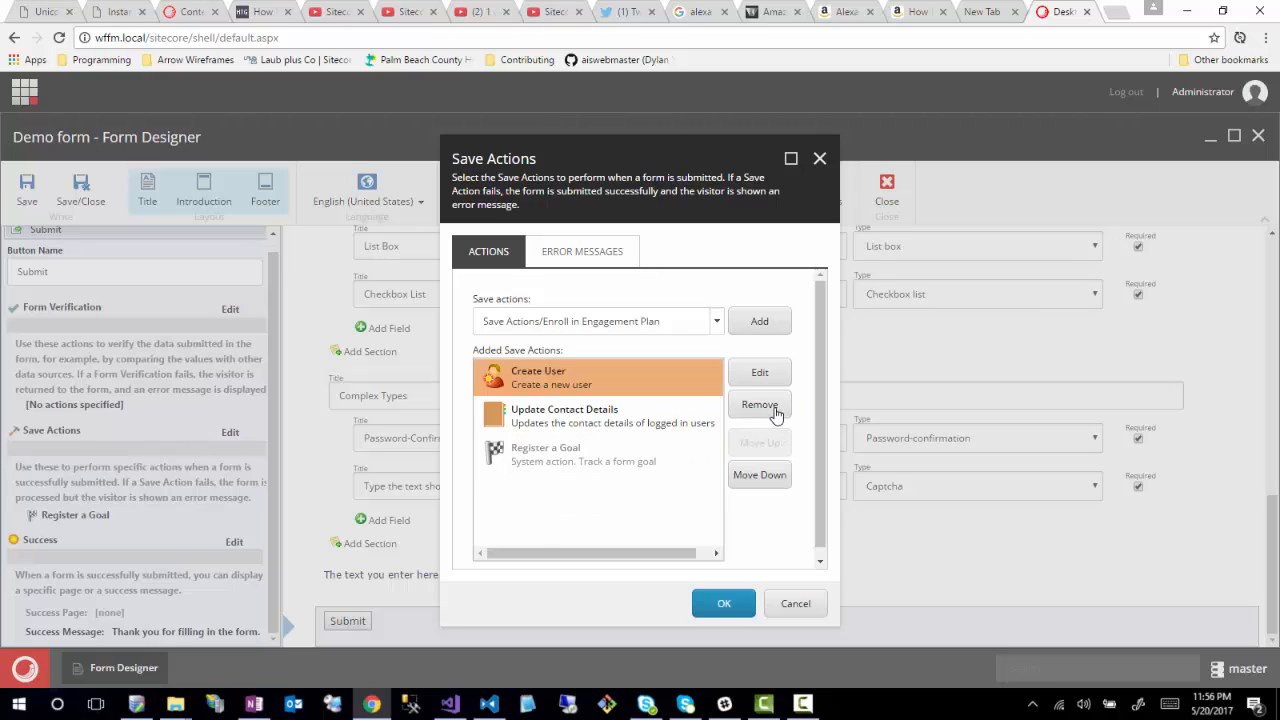
{"action": "left_click", "coordinate": [543, 422]}
{"action": "left_click", "coordinate": [762, 412]}
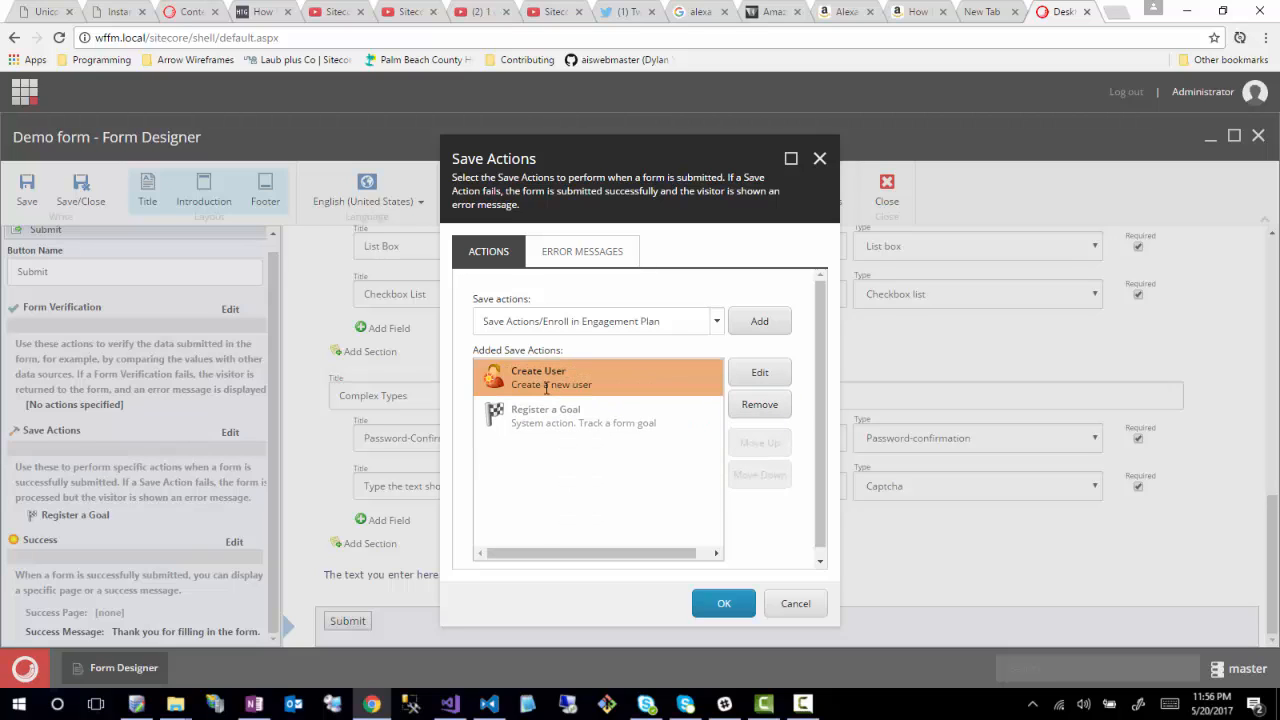
{"action": "left_click", "coordinate": [736, 414]}
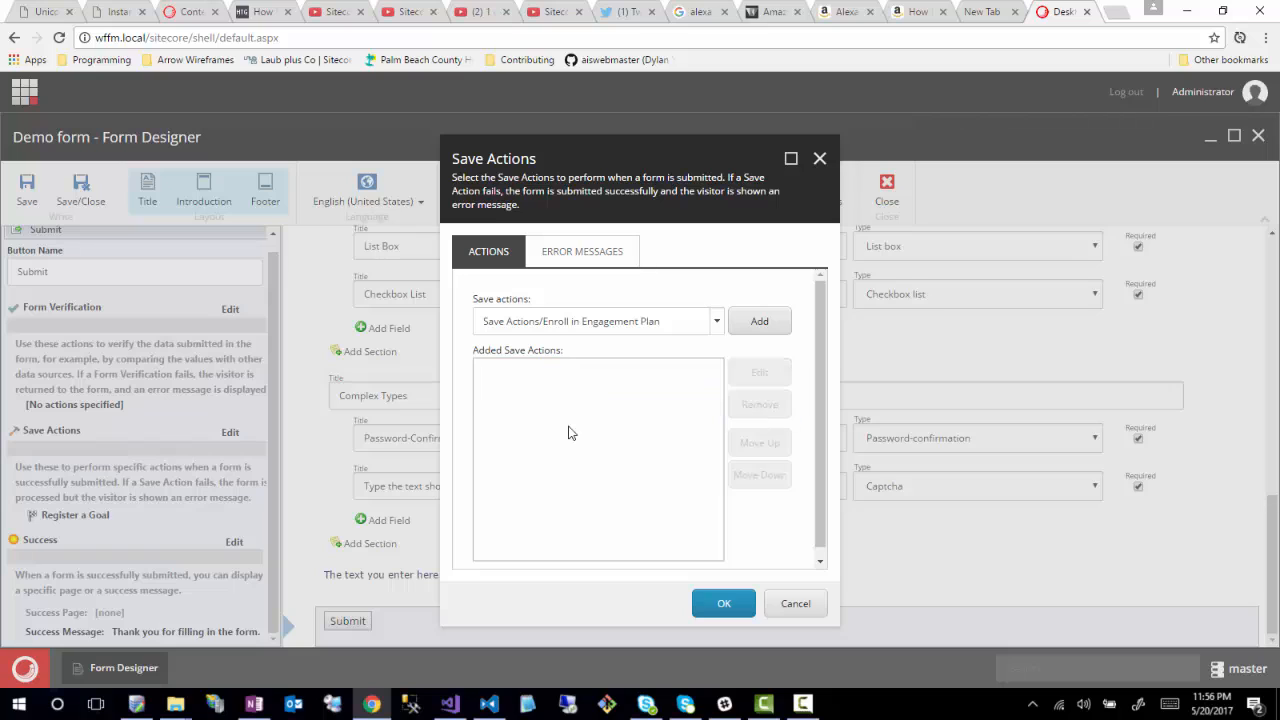
{"action": "left_click", "coordinate": [759, 321]}
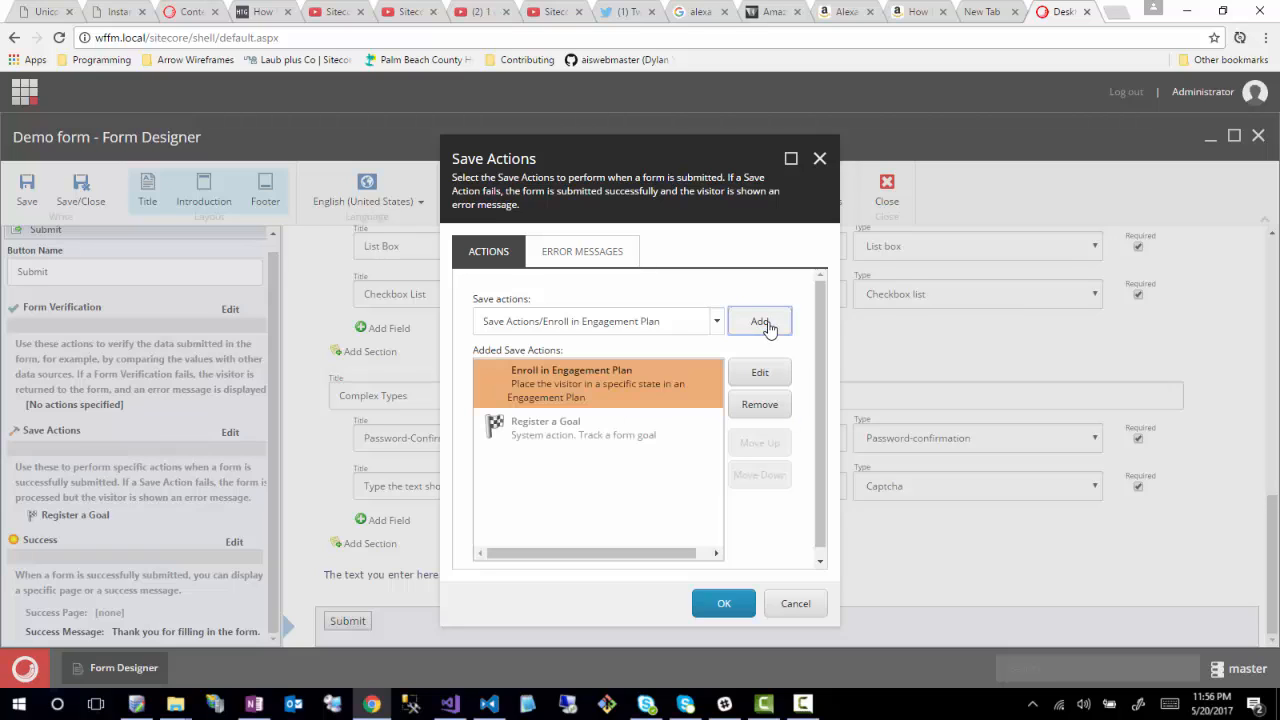
{"action": "left_click", "coordinate": [762, 405]}
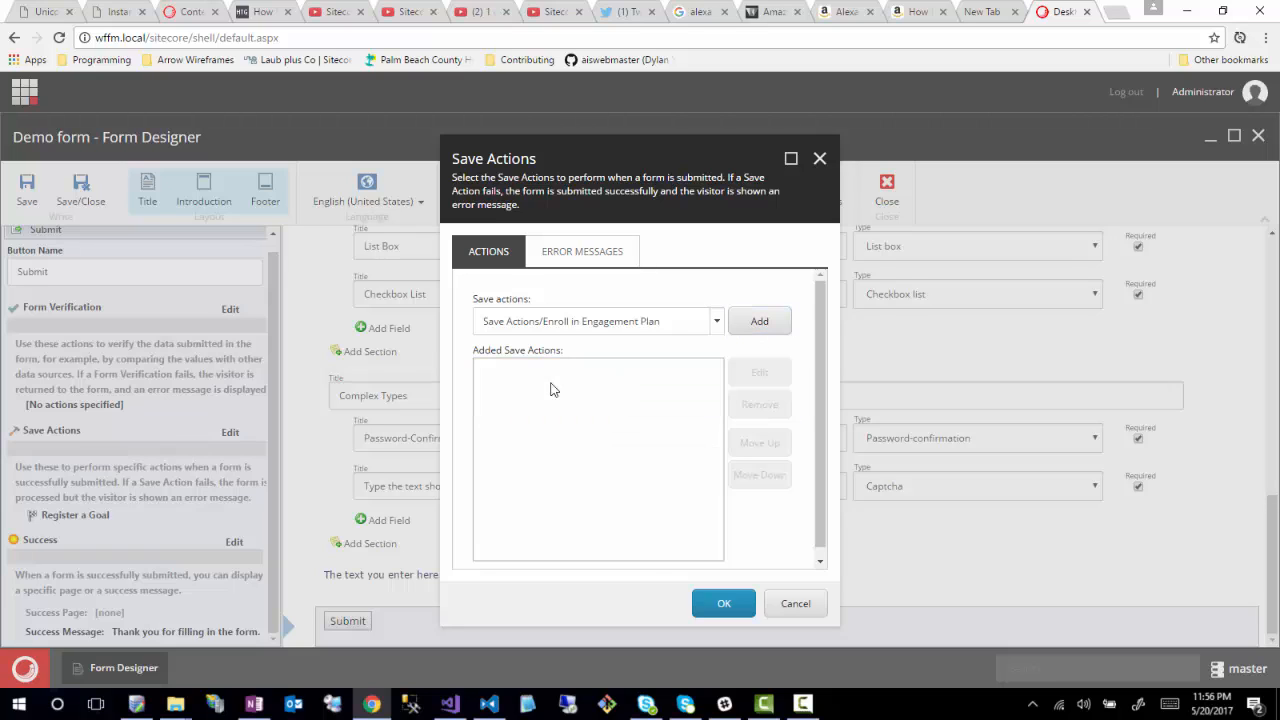
- Add a Send Email Message save action and open its settings
{"action": "left_click", "coordinate": [716, 321]}
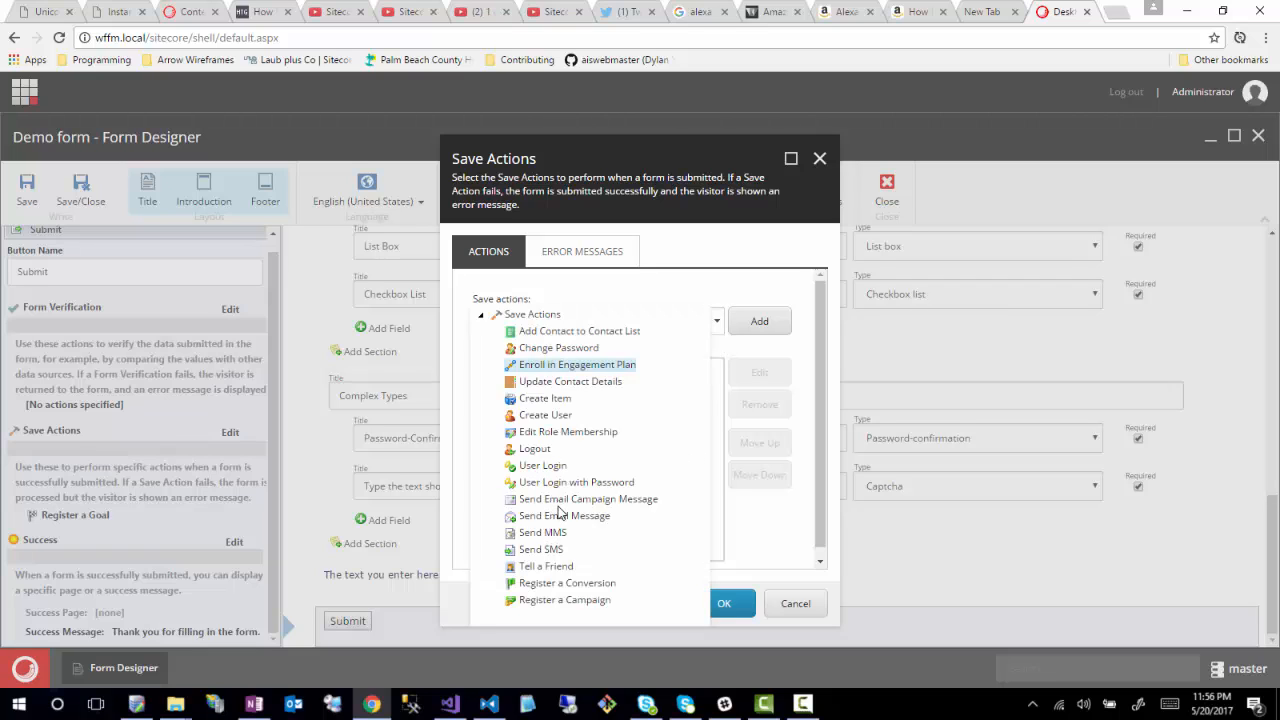
{"action": "left_click", "coordinate": [561, 516]}
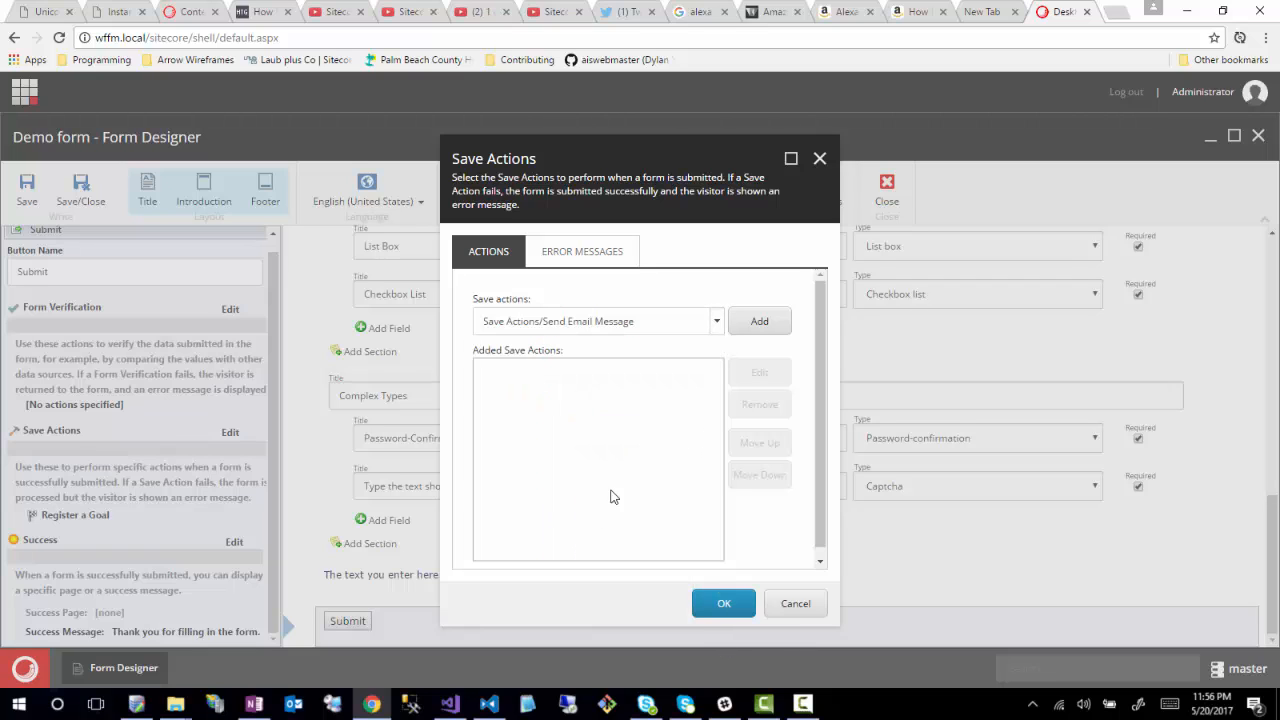
{"action": "left_click", "coordinate": [759, 321]}
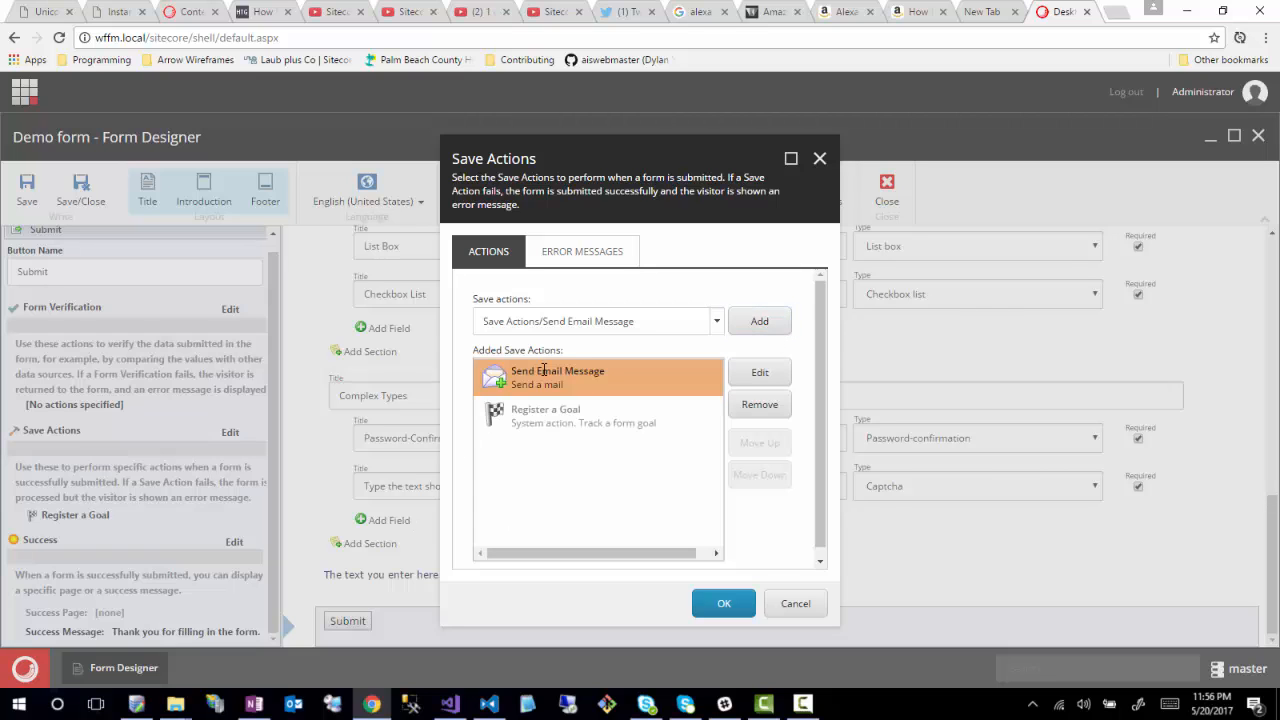
{"action": "left_click", "coordinate": [760, 372]}
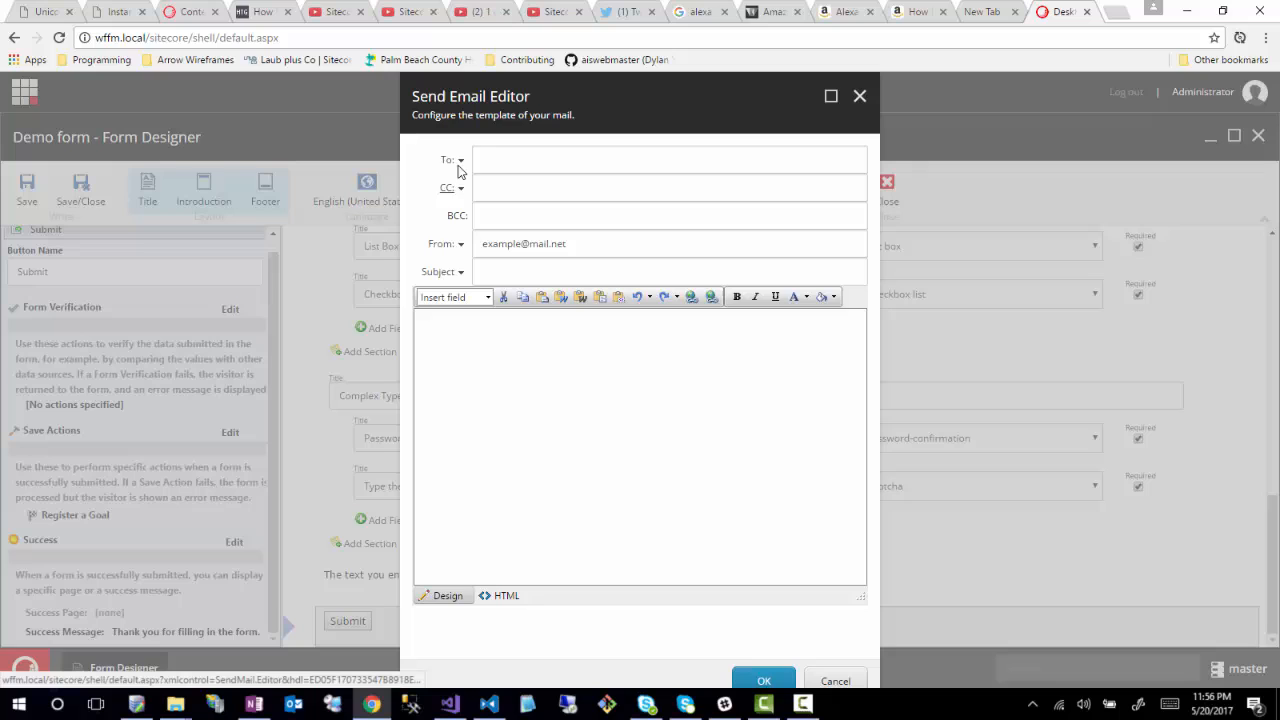
- Address the email to [E-mail], insert the [Number] field in the body, then cancel the draft
{"action": "left_click", "coordinate": [500, 163]}
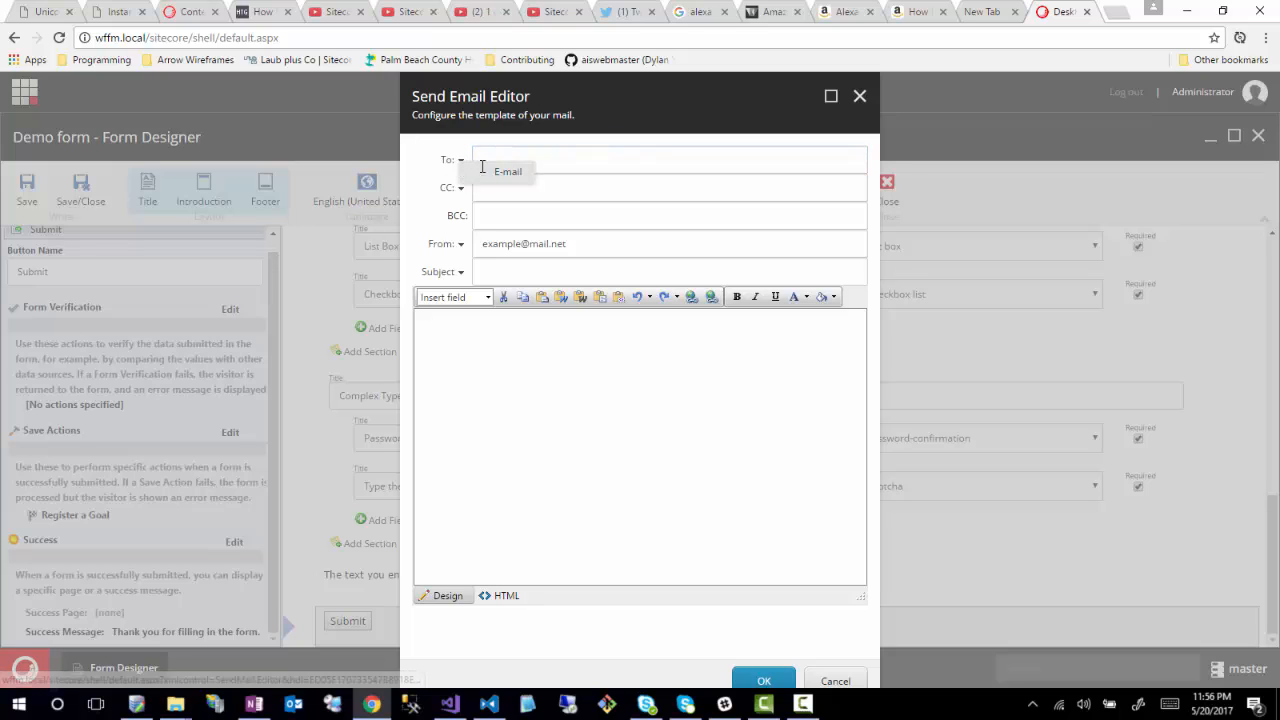
{"action": "left_click", "coordinate": [484, 170]}
{"action": "left_click", "coordinate": [505, 191]}
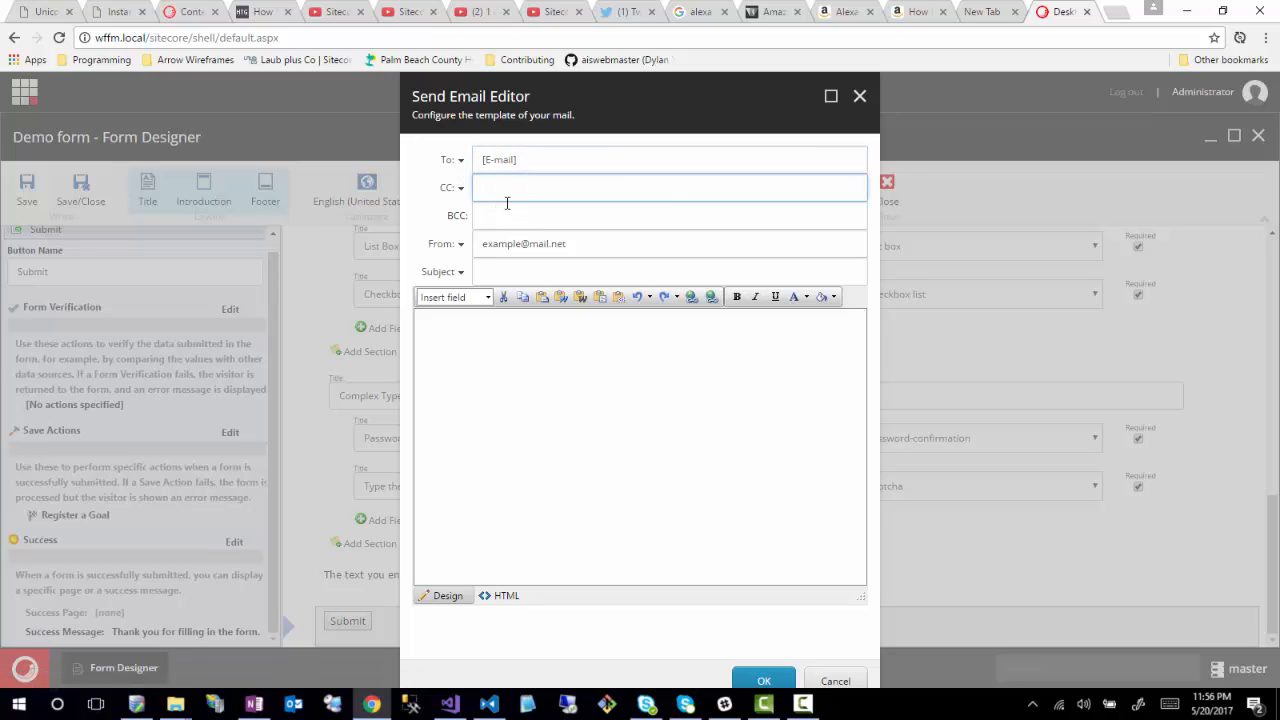
{"action": "left_click", "coordinate": [487, 298]}
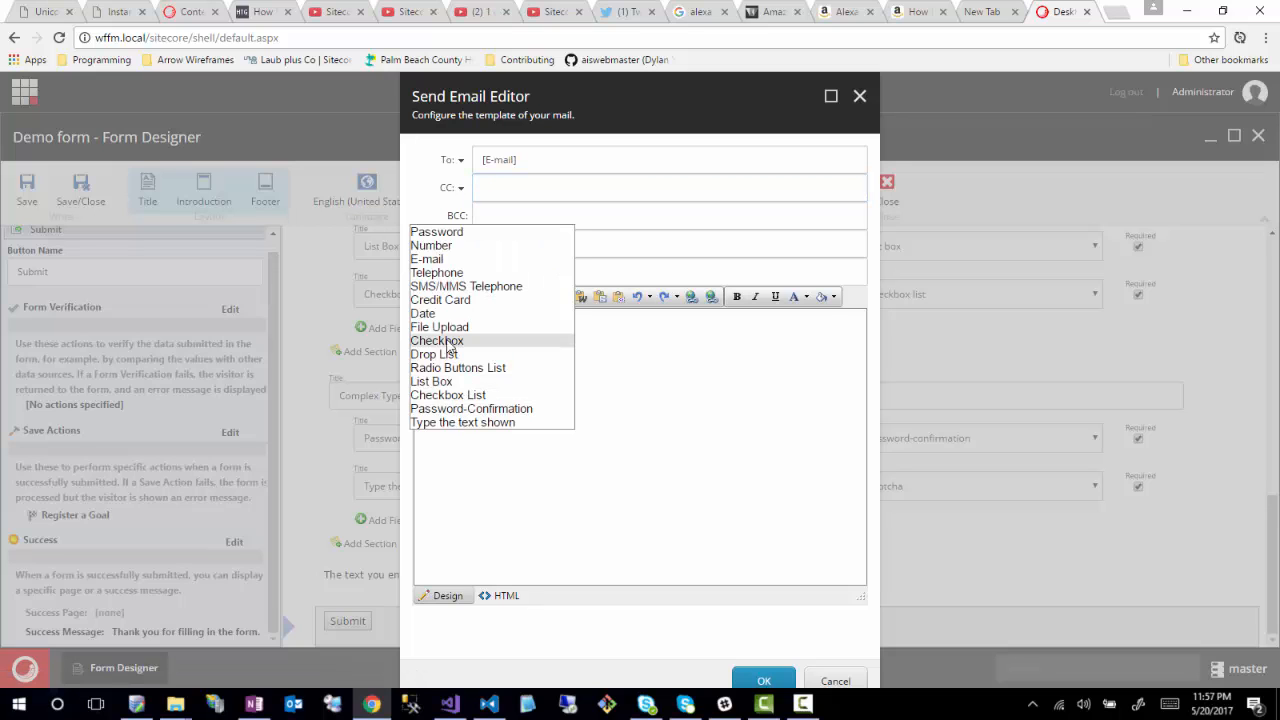
{"action": "left_click", "coordinate": [437, 246]}
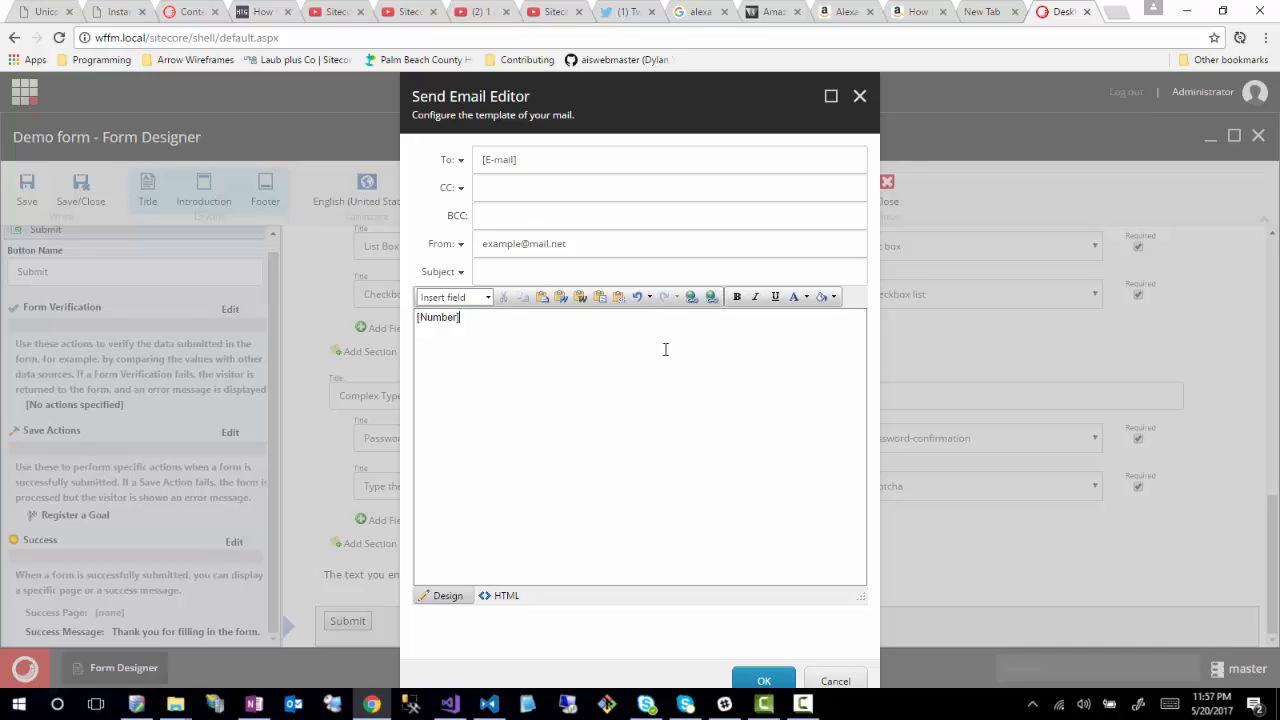
{"action": "left_click_drag", "start_coordinate": [521, 163], "coordinate": [450, 163]}
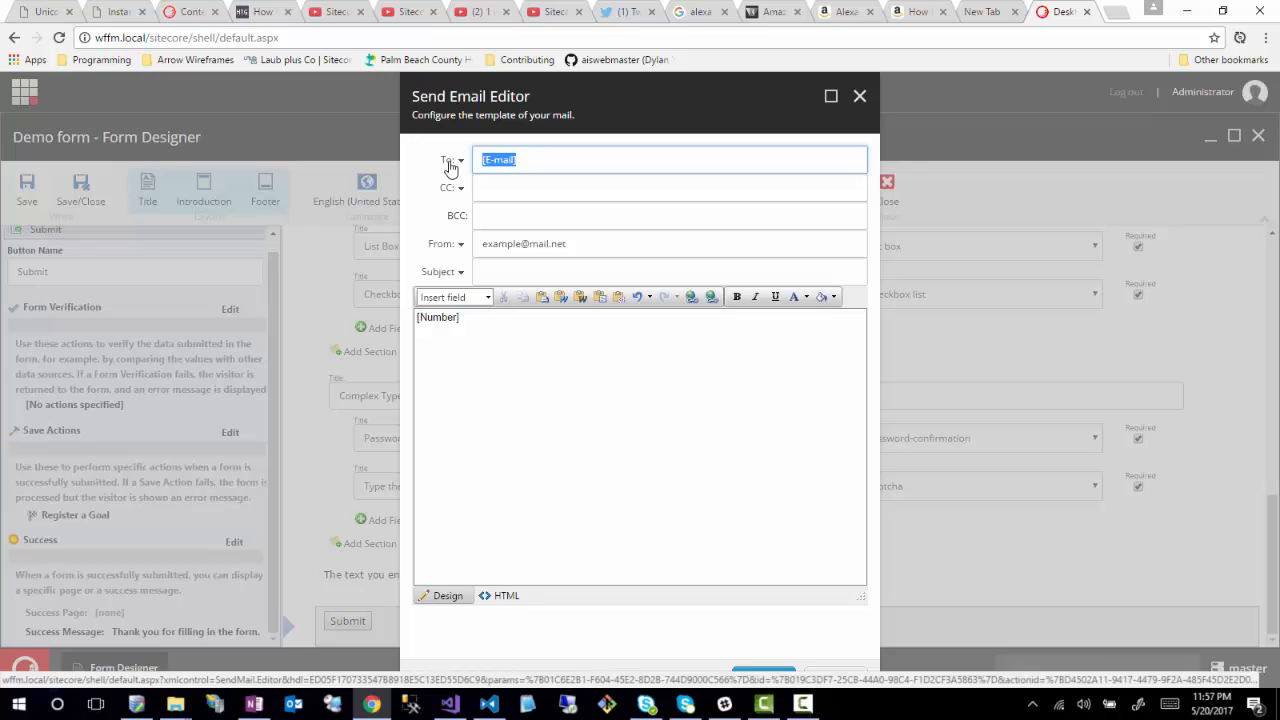
{"action": "left_click", "coordinate": [524, 158]}
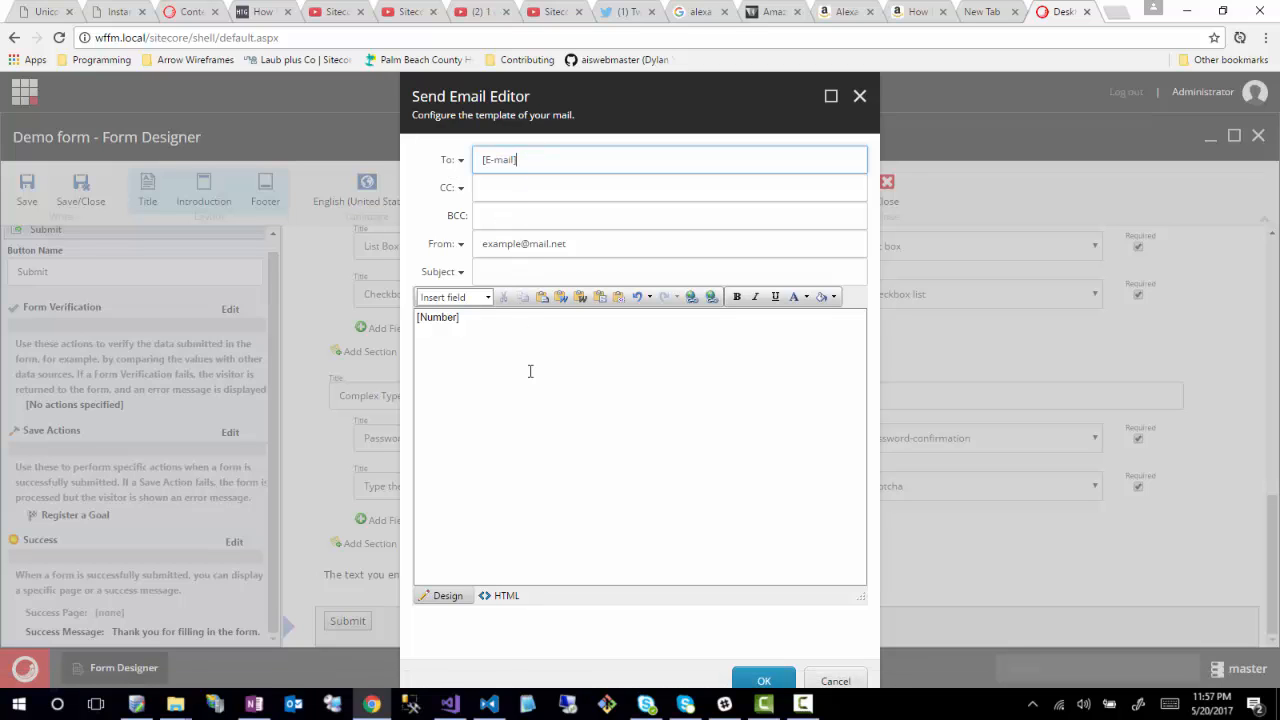
{"action": "left_click", "coordinate": [579, 440]}
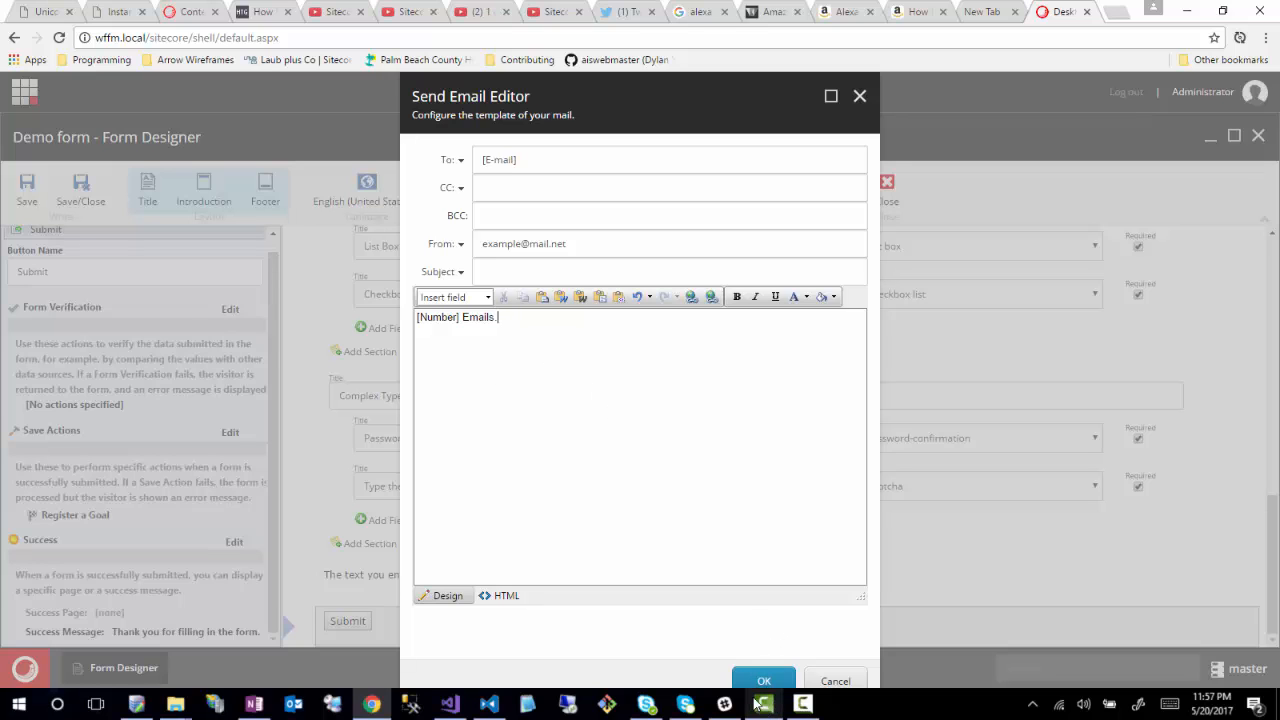
{"action": "left_click", "coordinate": [838, 683]}
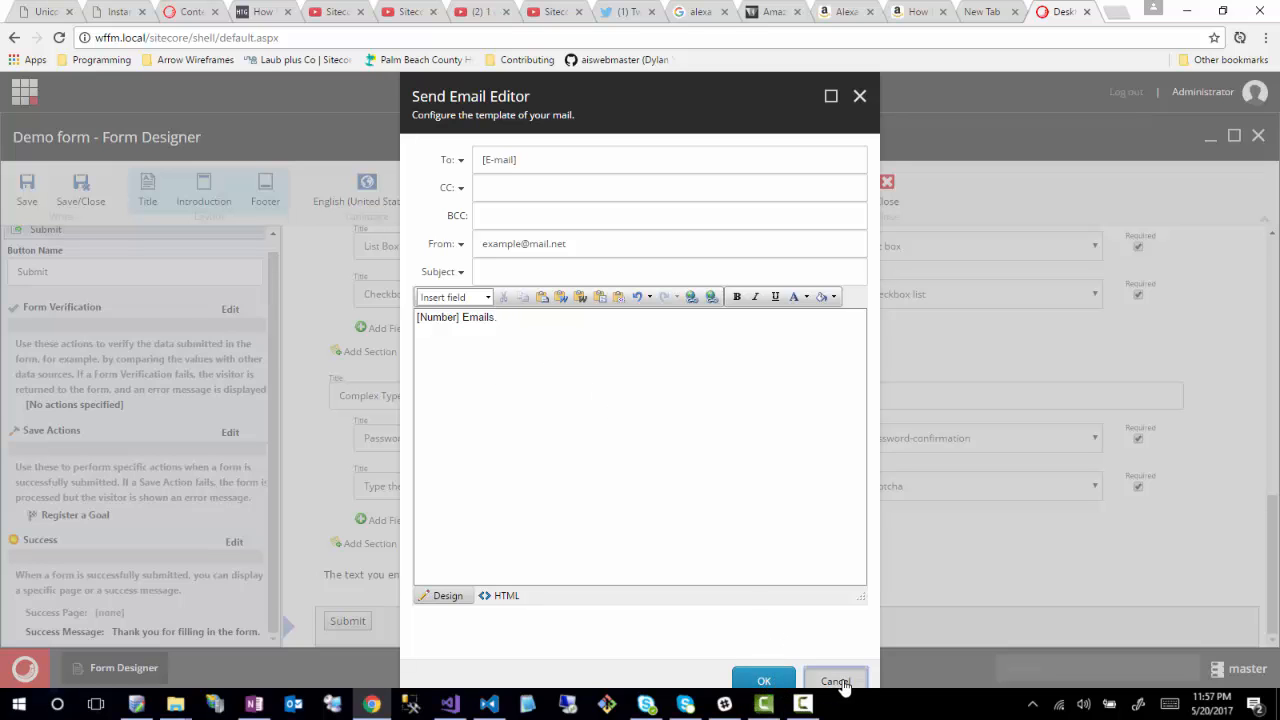
- Cancel the save action changes and set Brochures Request as the form's analytics goal
{"action": "left_click", "coordinate": [795, 604]}
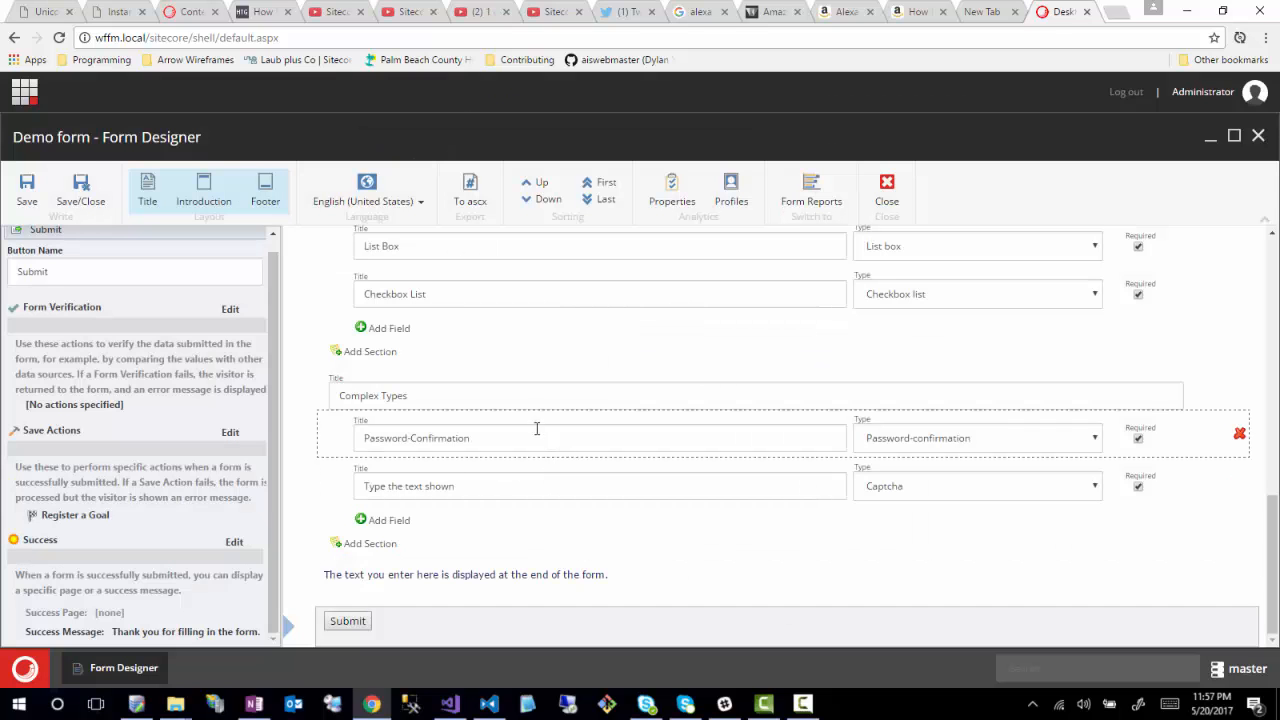
{"action": "left_click", "coordinate": [674, 195]}
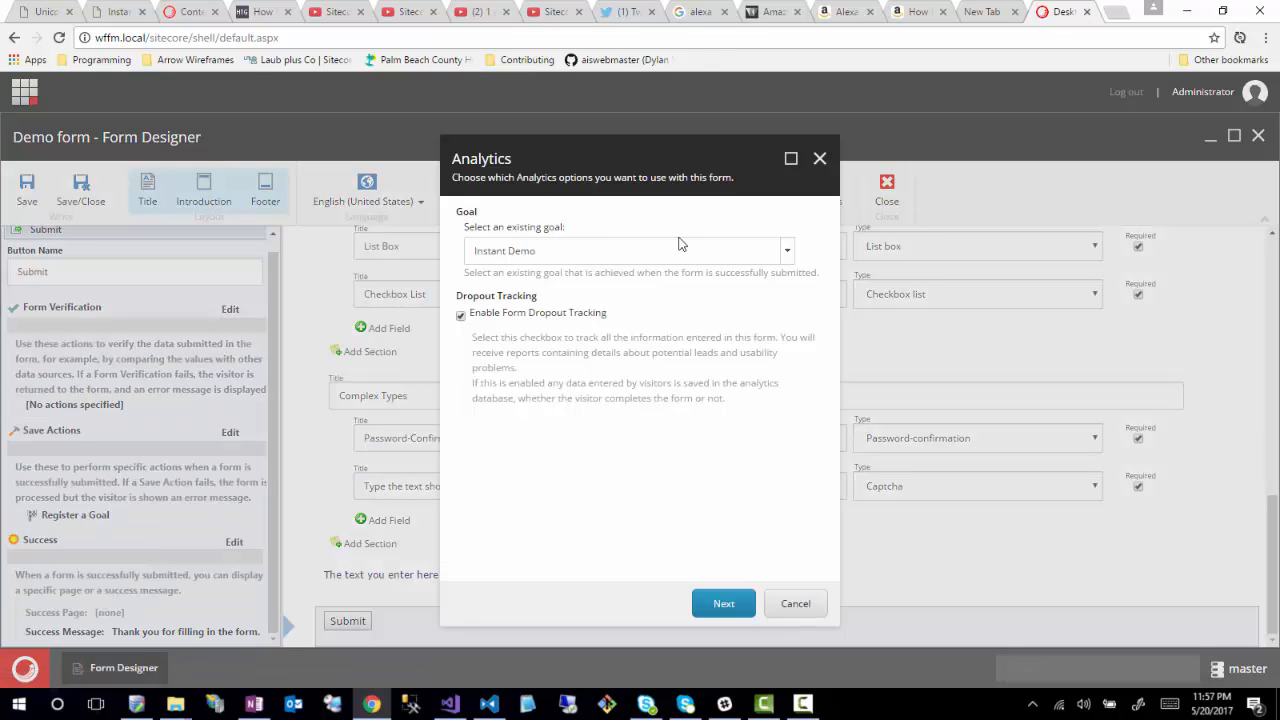
{"action": "left_click", "coordinate": [787, 251]}
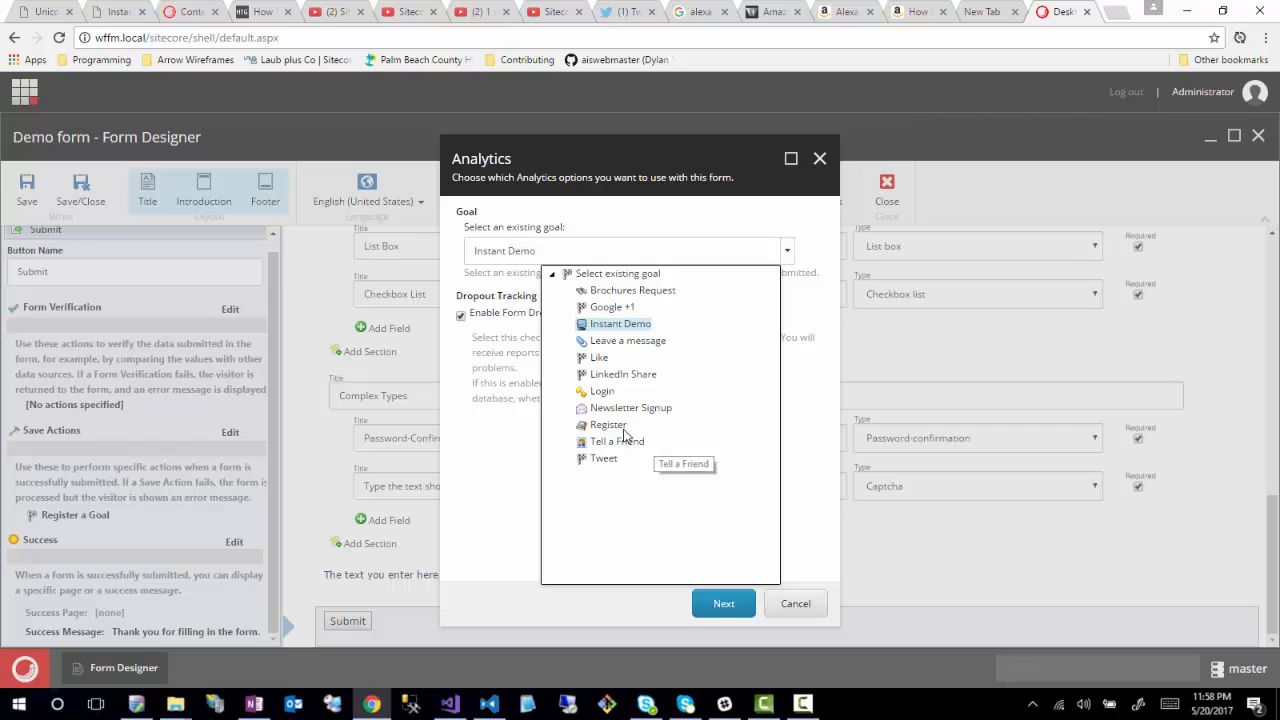
{"action": "left_click", "coordinate": [606, 291]}
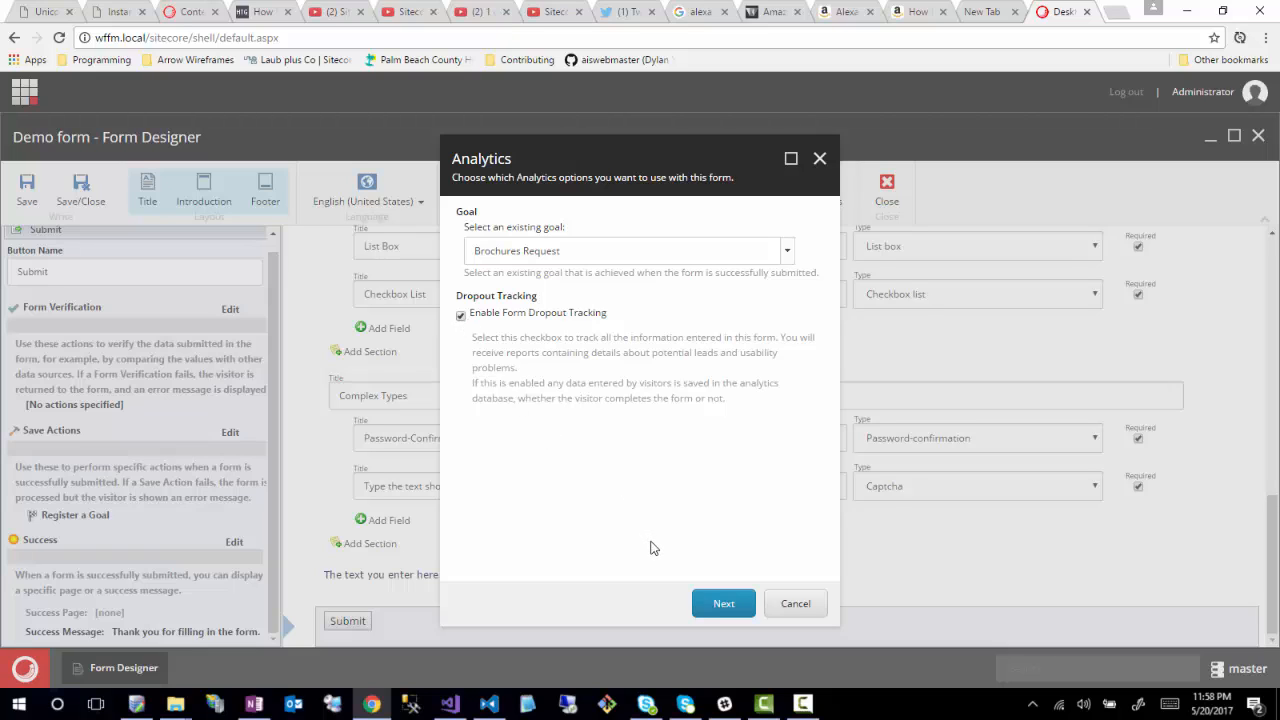
{"action": "left_click", "coordinate": [731, 605]}
{"action": "left_click", "coordinate": [797, 604]}
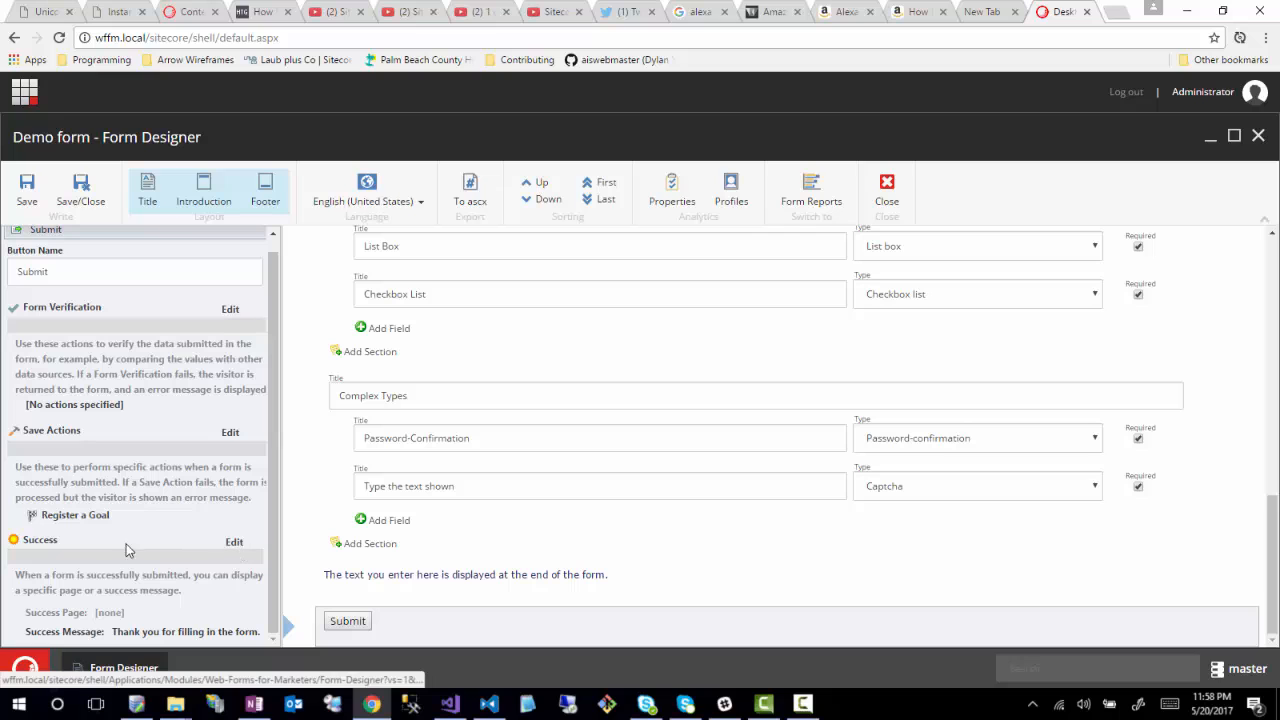
- In the Success settings, choose the Success Page option instead of the thank-you message
{"action": "left_click", "coordinate": [234, 543]}
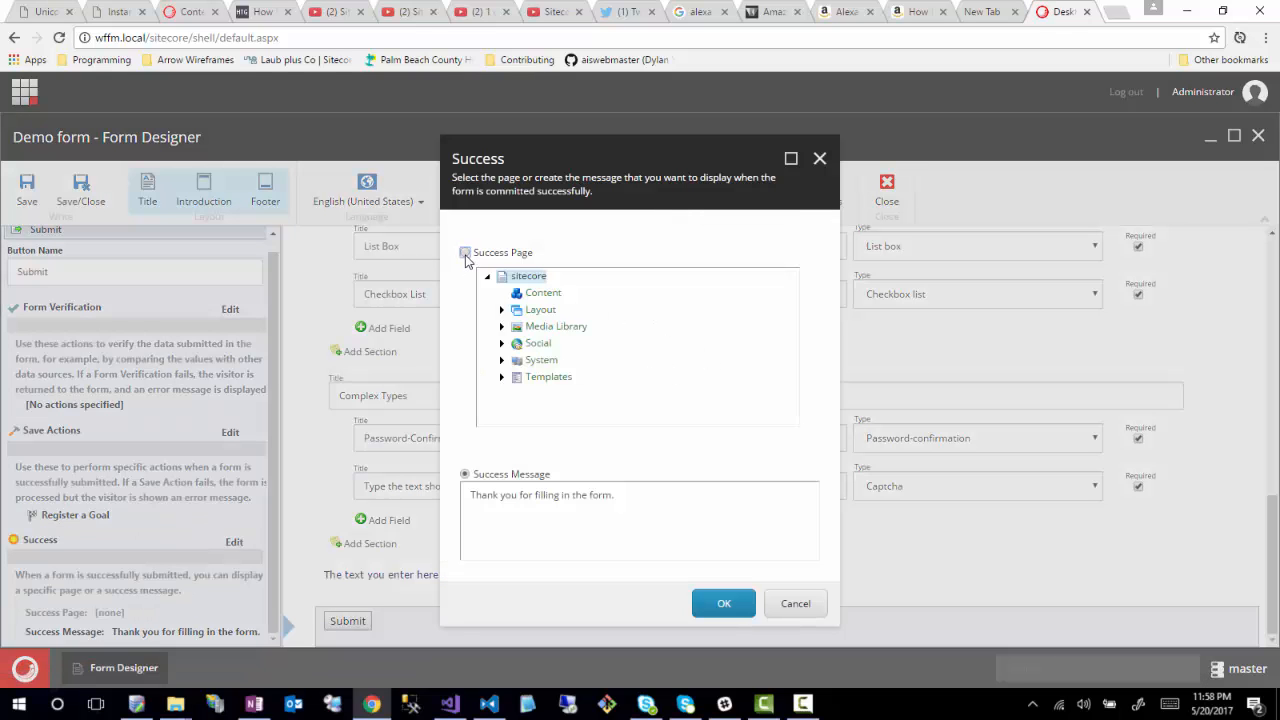
{"action": "left_click", "coordinate": [465, 253]}
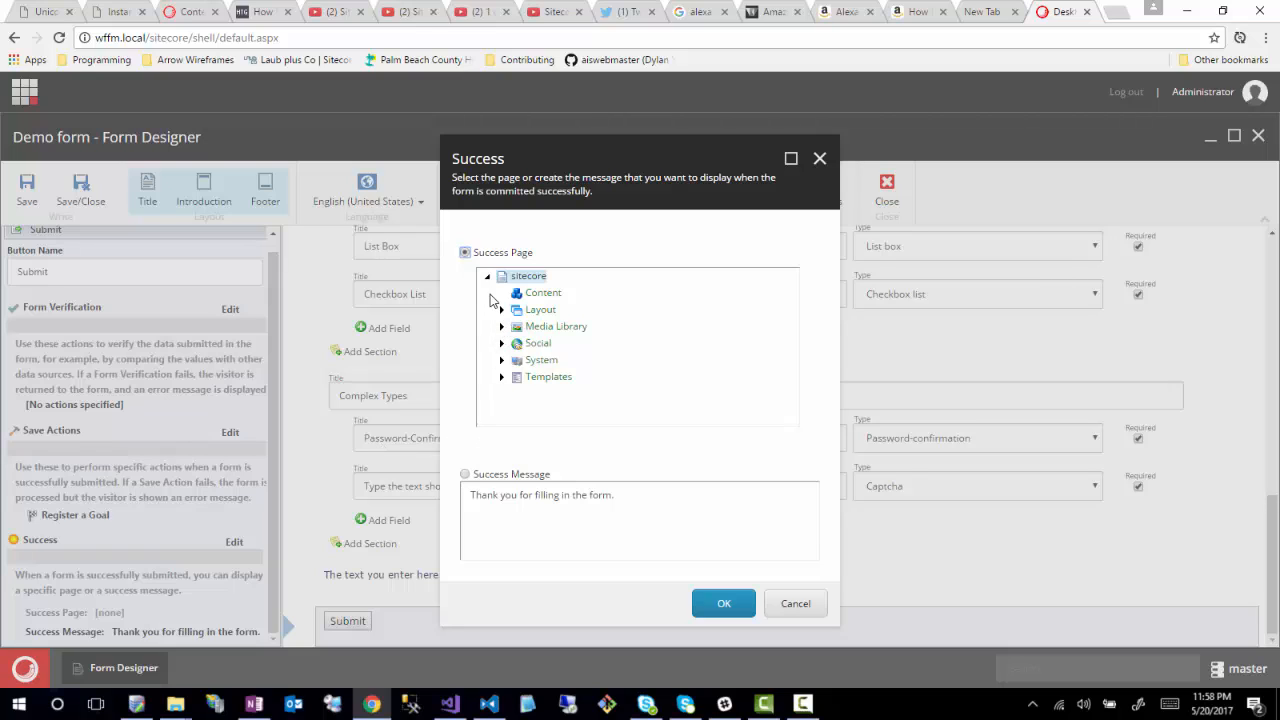